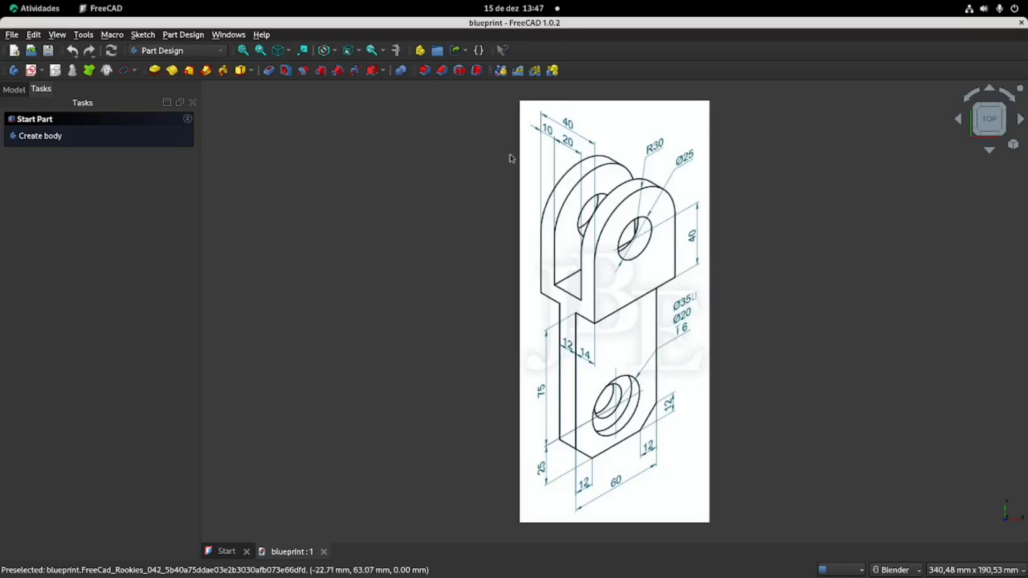
Create a new document alongside the blueprint and start a sketch on the XZ plane
{"action": "left_click", "coordinate": [14, 50]}
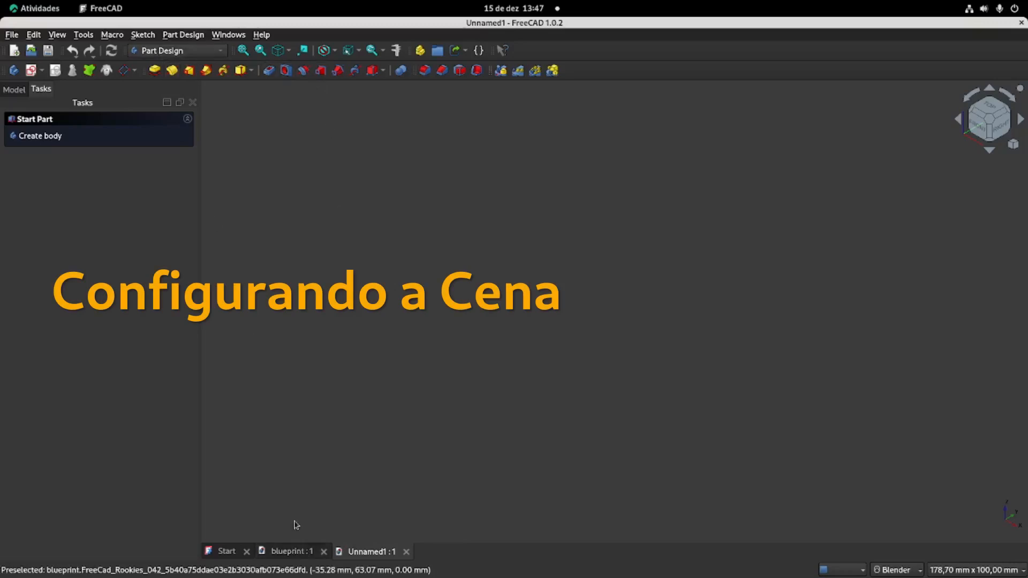
{"action": "left_click", "coordinate": [292, 551]}
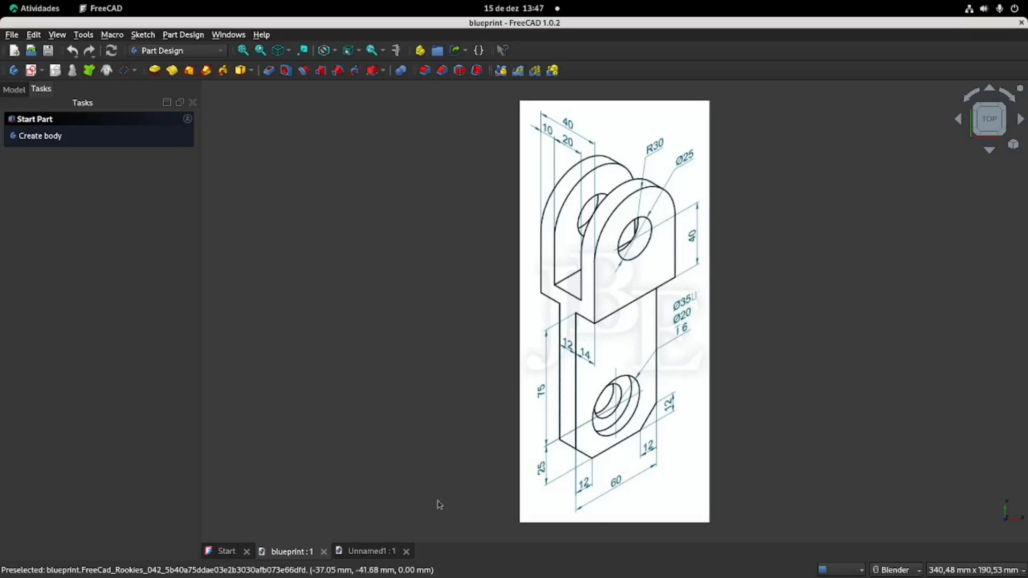
{"action": "left_click", "coordinate": [370, 552]}
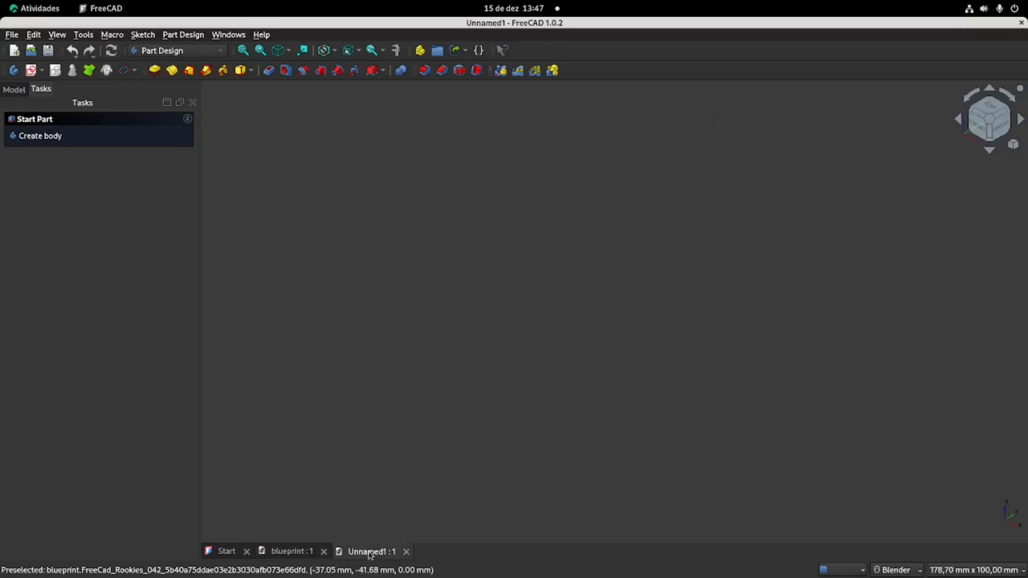
{"action": "left_click", "coordinate": [31, 73]}
{"action": "middle_click_drag", "start_coordinate": [588, 296], "coordinate": [508, 161]}
{"action": "left_click", "coordinate": [505, 165]}
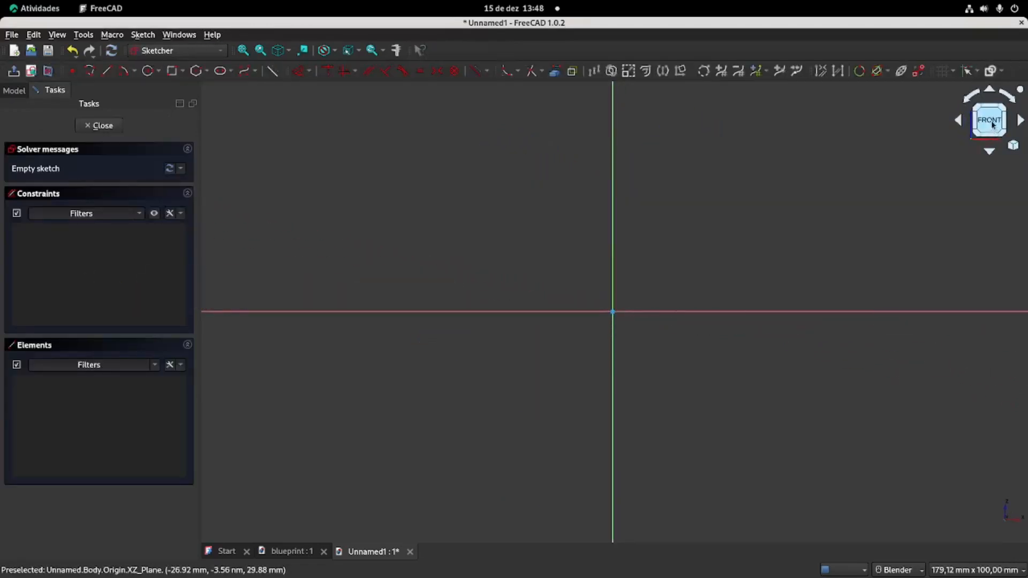
Draw an upper arc centred on the origin, about 37 mm in radius, with both ends just above the horizontal axis
{"action": "left_click", "coordinate": [124, 72]}
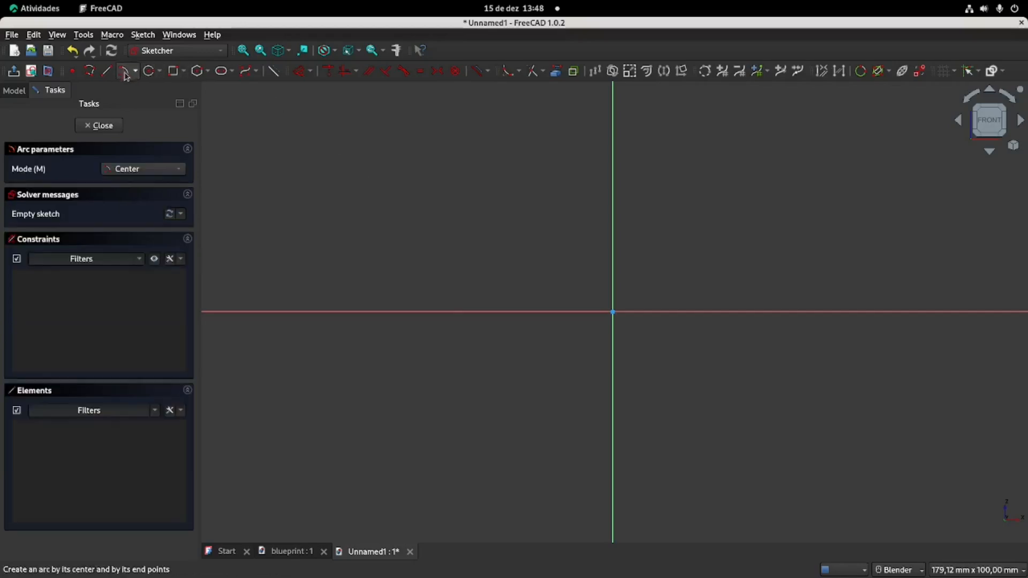
{"action": "left_click", "coordinate": [613, 311]}
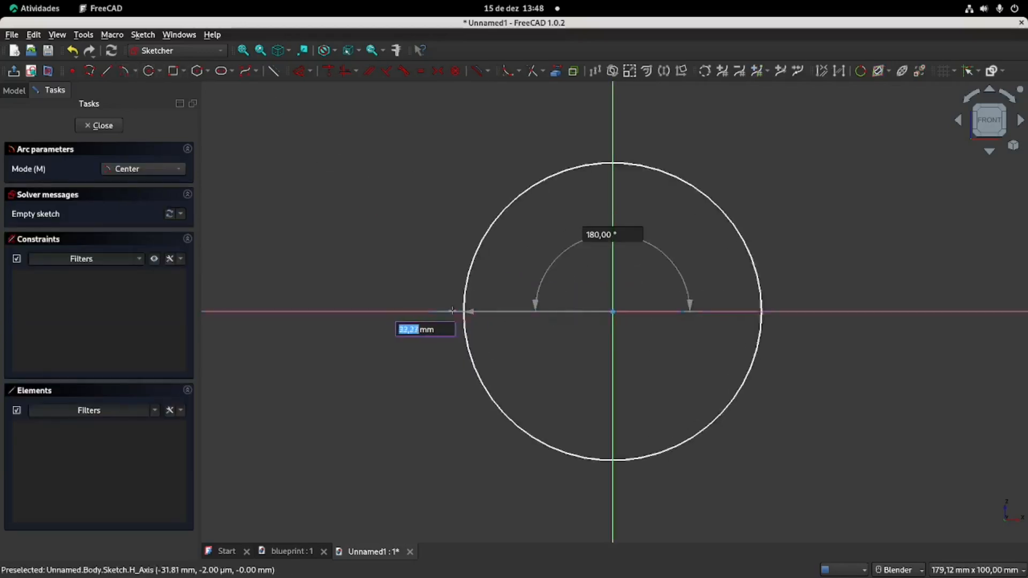
{"action": "left_click", "coordinate": [443, 311]}
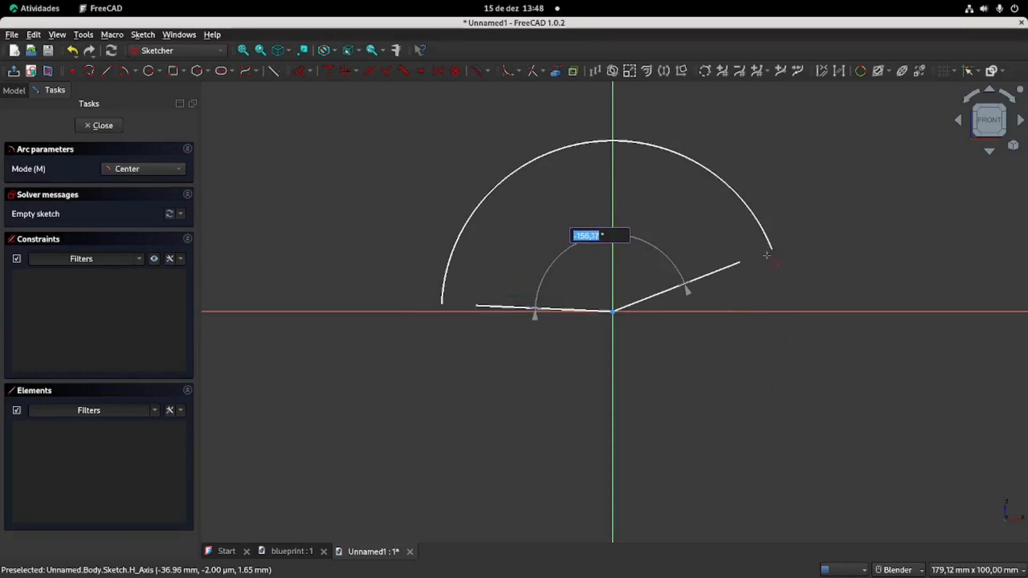
{"action": "left_click", "coordinate": [760, 298]}
Constrain the arc's radius to 30 mm
{"action": "left_click", "coordinate": [301, 72]}
{"action": "left_click", "coordinate": [495, 188]}
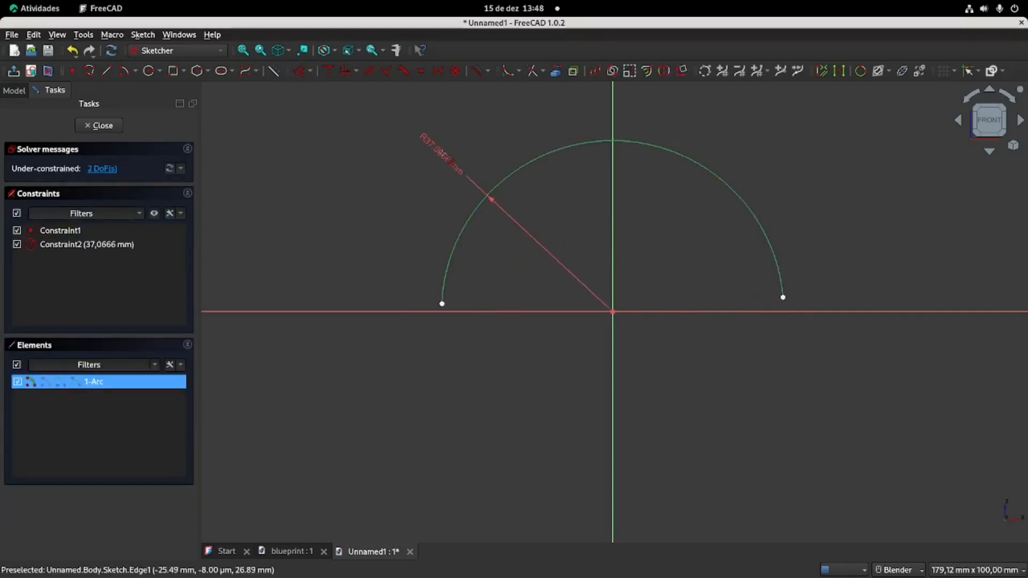
{"action": "left_click", "coordinate": [443, 156]}
{"action": "type", "text": "30"}
{"action": "key", "text": "Return"}
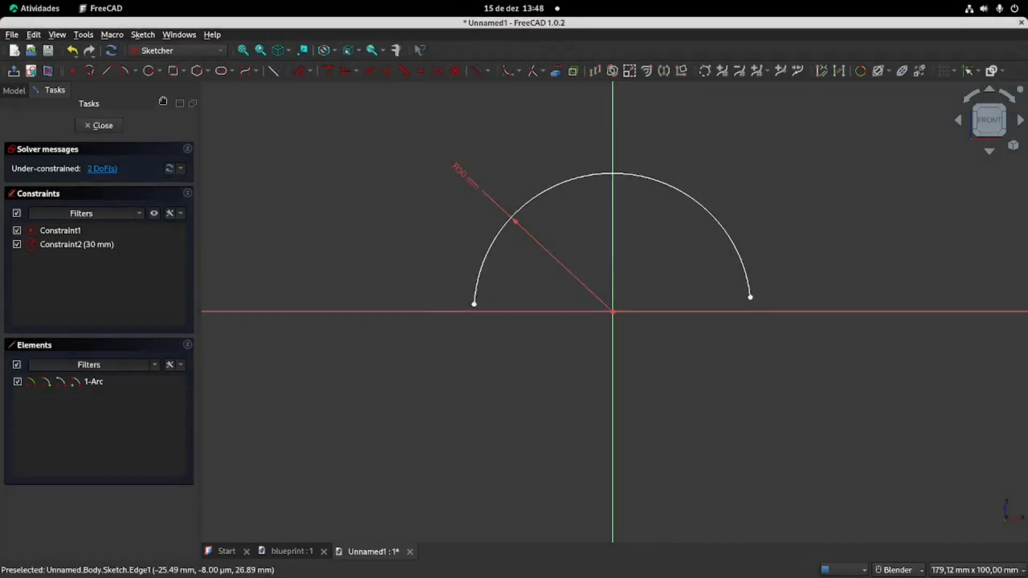
Draw a rectangle downward from the arc's left endpoint and convert its top edge to construction geometry
{"action": "left_click", "coordinate": [173, 71]}
{"action": "left_click", "coordinate": [473, 304]}
{"action": "left_click", "coordinate": [670, 406]}
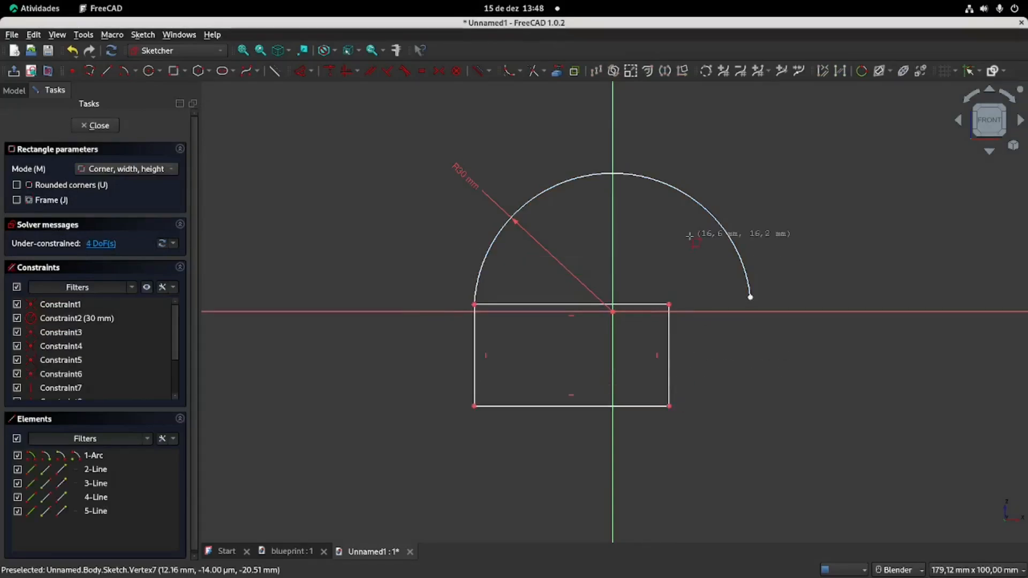
{"action": "left_click", "coordinate": [541, 305]}
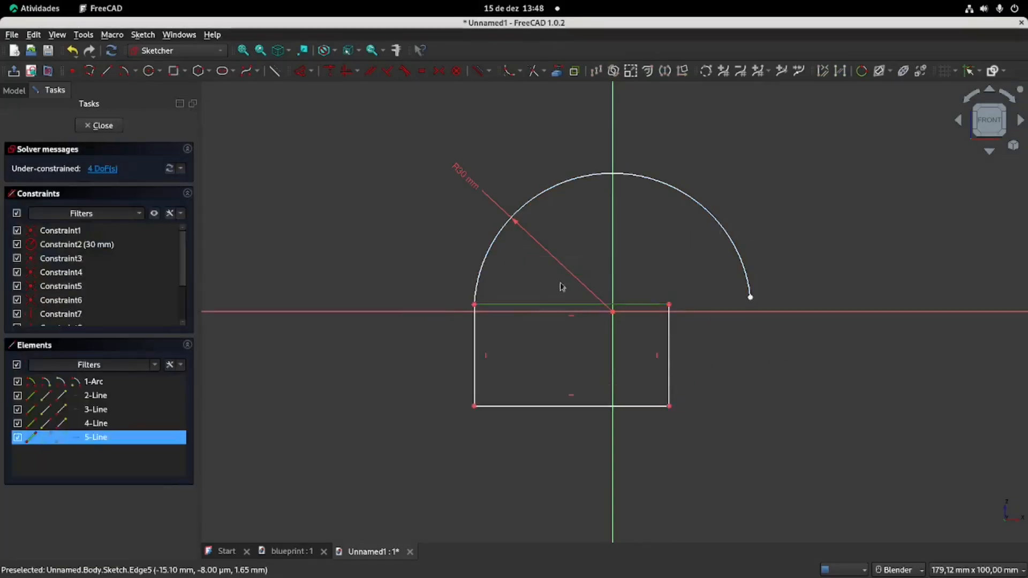
{"action": "left_click", "coordinate": [274, 71]}
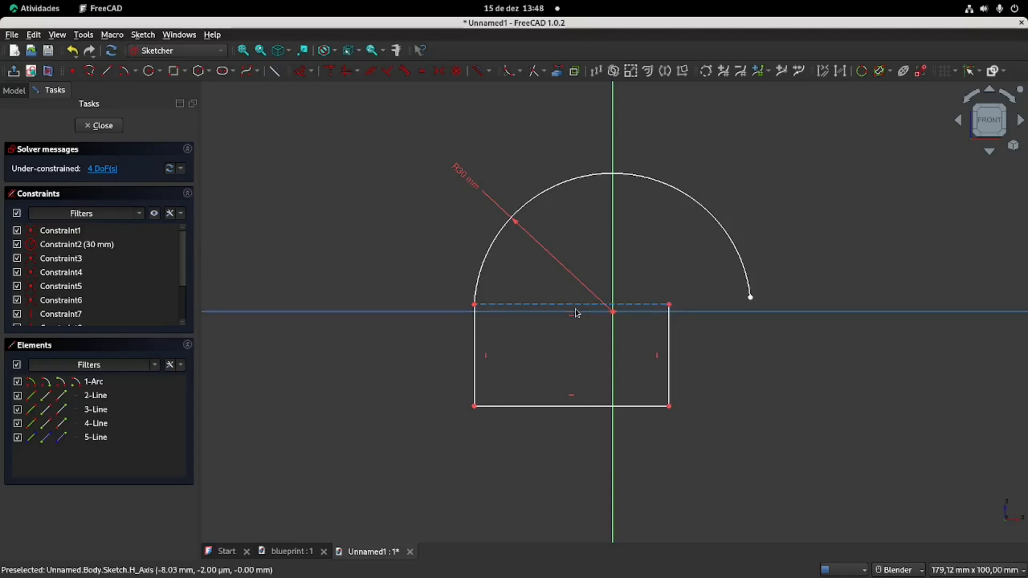
Join the rectangle's top-right corner to the arc's right endpoint and constrain its construction edge to the origin
{"action": "left_click", "coordinate": [670, 305]}
{"action": "left_click", "coordinate": [751, 297]}
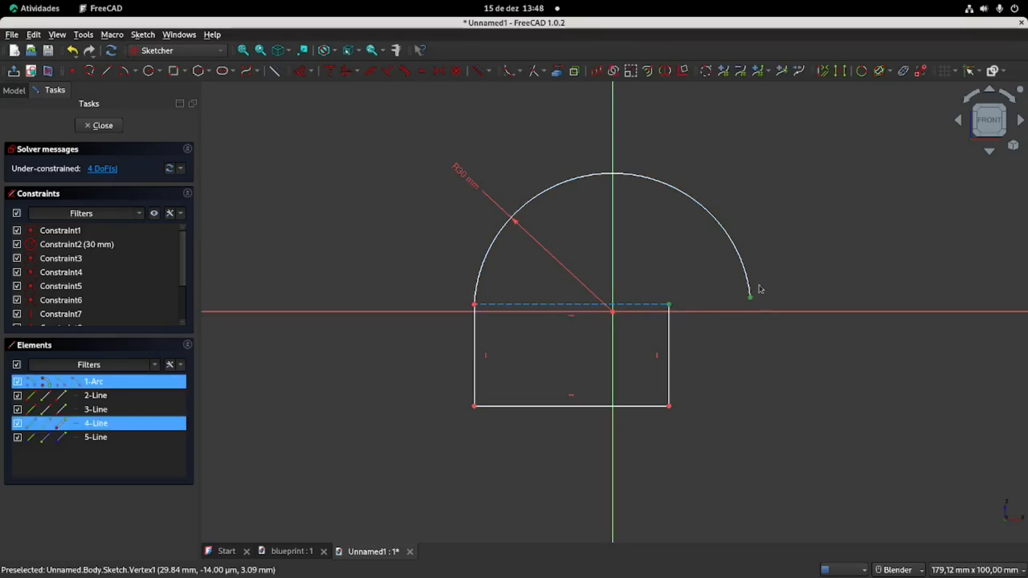
{"action": "left_click", "coordinate": [331, 72]}
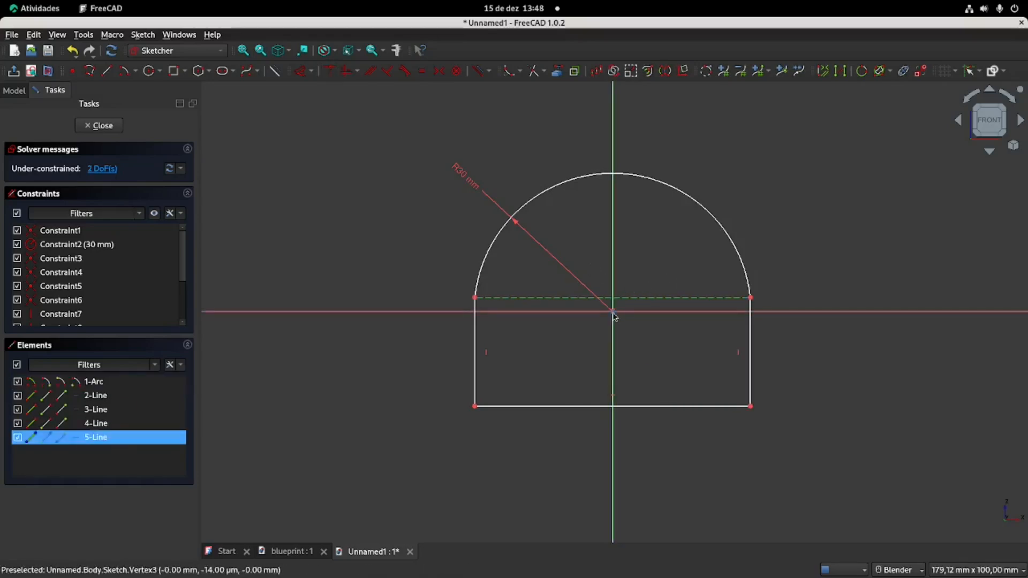
{"action": "left_click", "coordinate": [614, 313]}
{"action": "left_click", "coordinate": [330, 72]}
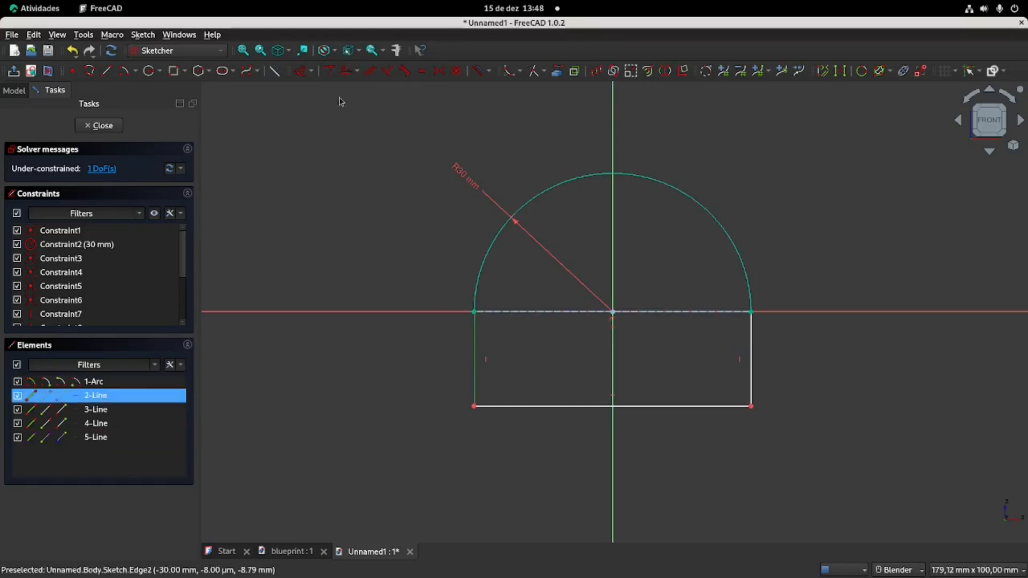
Dimension the rectangle's left side to 40 mm and compare it with the blueprint
{"action": "left_click", "coordinate": [303, 71]}
{"action": "left_click", "coordinate": [403, 358]}
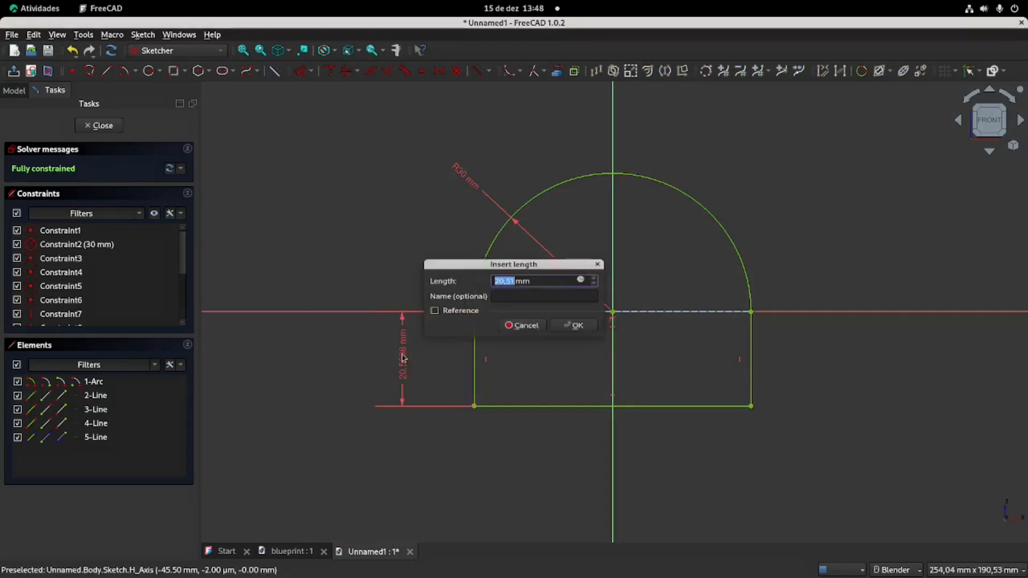
{"action": "key", "text": "Return"}
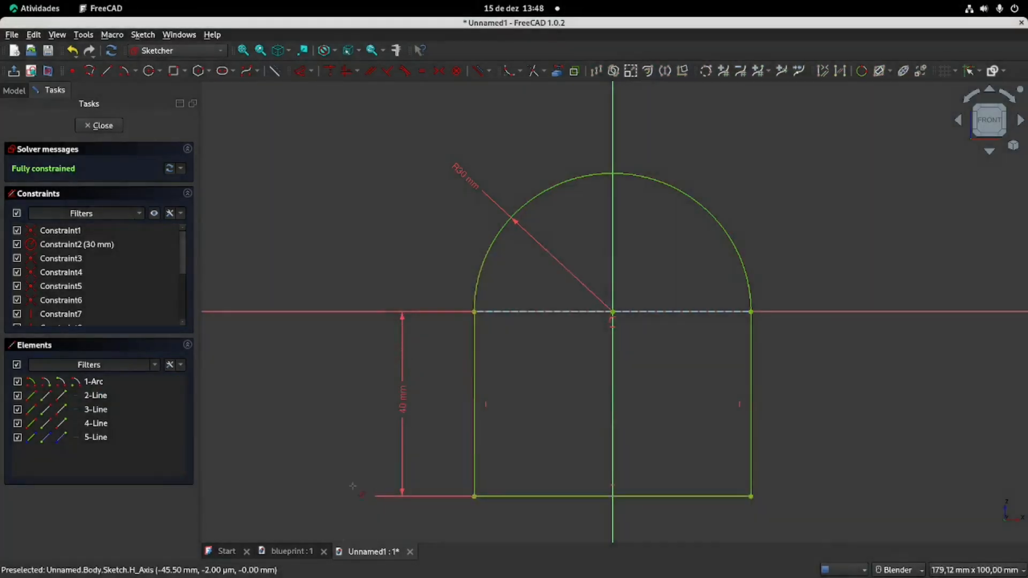
{"action": "left_click", "coordinate": [300, 552]}
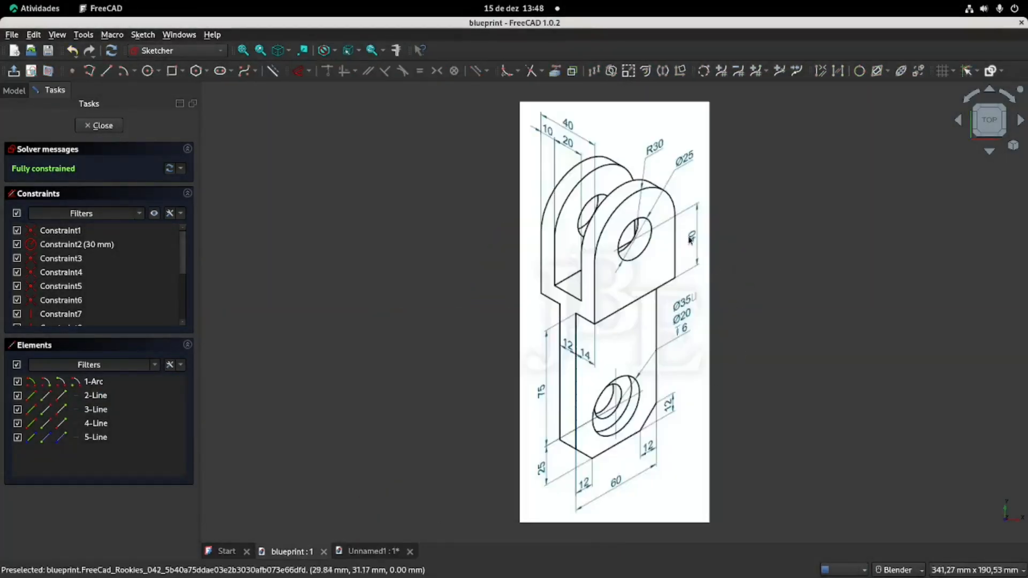
{"action": "left_click", "coordinate": [369, 552]}
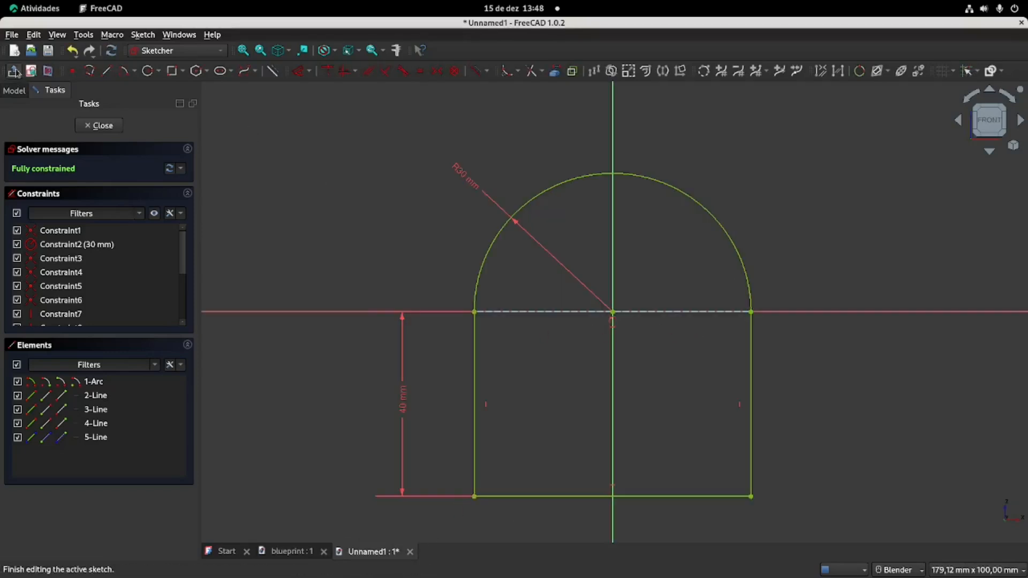
Finish the sketch and pad the profile 40 mm, symmetric to the sketch plane
{"action": "left_click", "coordinate": [15, 71]}
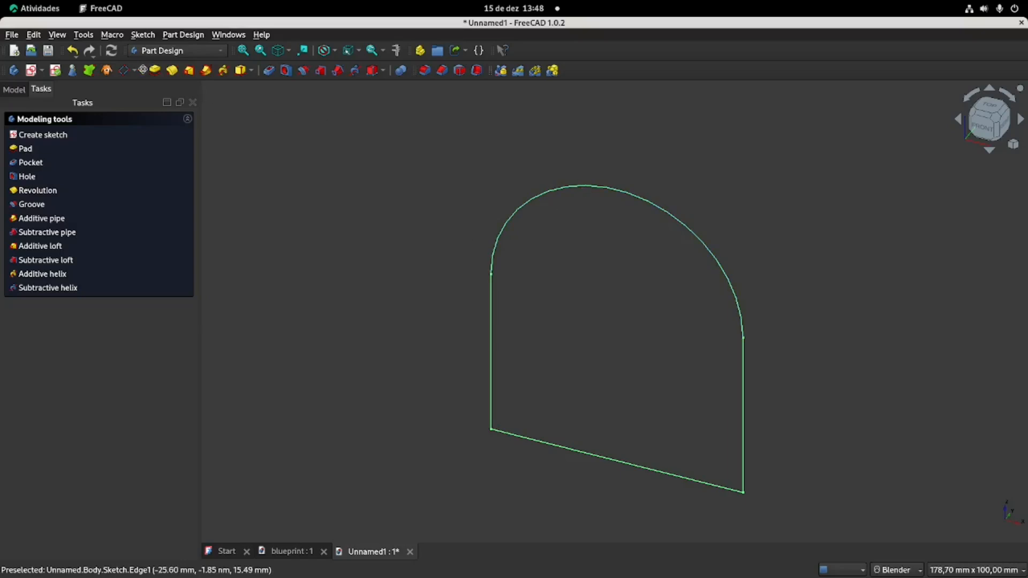
{"action": "left_click", "coordinate": [155, 70]}
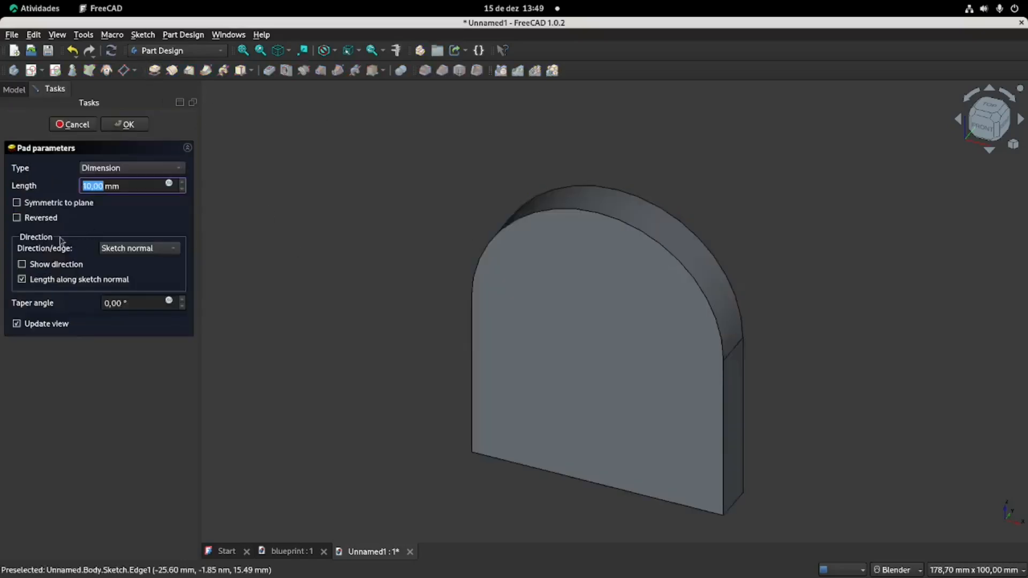
{"action": "left_click", "coordinate": [17, 203]}
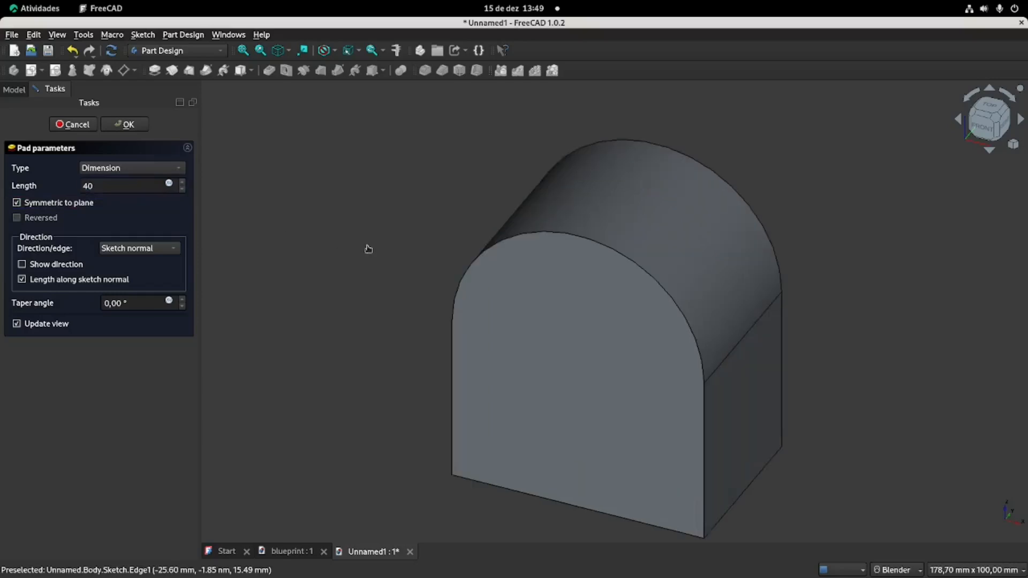
{"action": "left_click", "coordinate": [126, 124]}
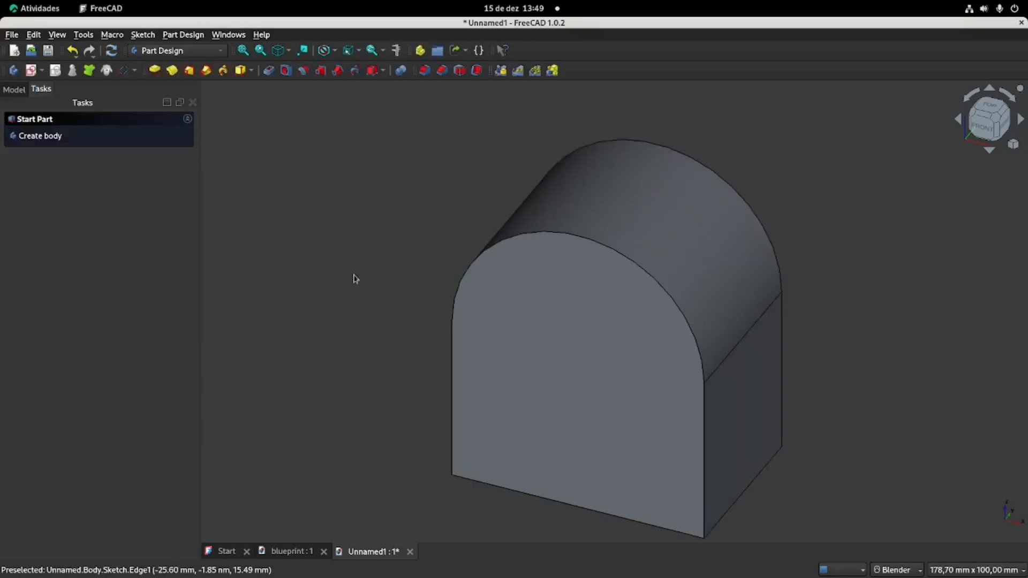
Consult the blueprint for the lower plate and start a new sketch on the XZ plane
{"action": "scroll", "coordinate": [354, 277], "scroll_direction": "down", "scroll_amount": 2}
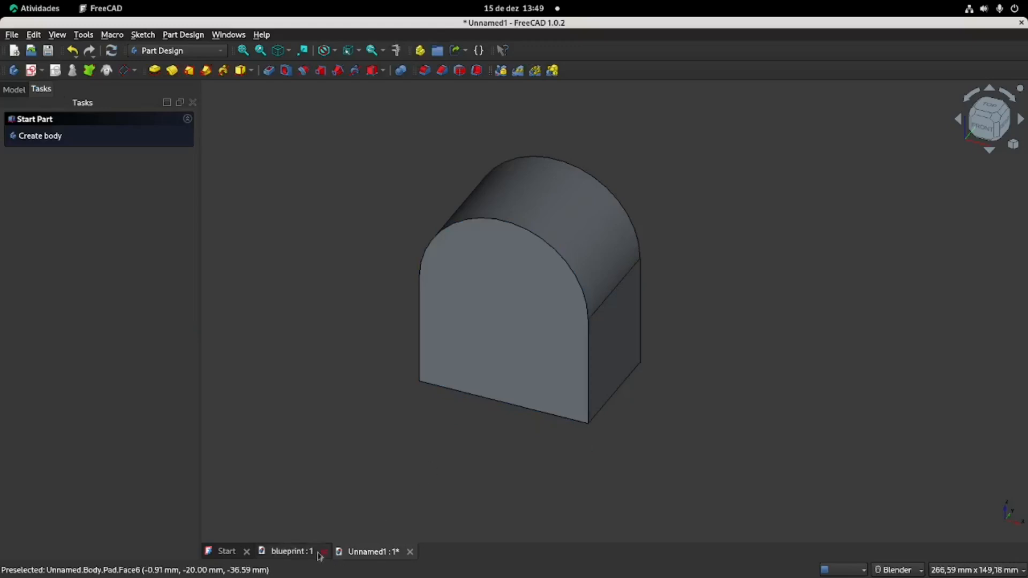
{"action": "left_click", "coordinate": [291, 551]}
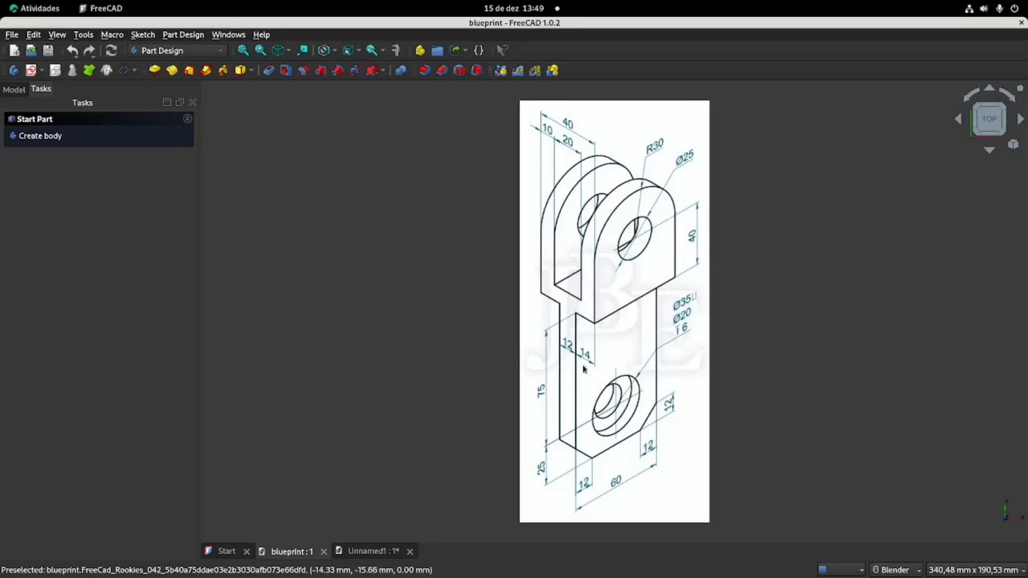
{"action": "left_click", "coordinate": [371, 551]}
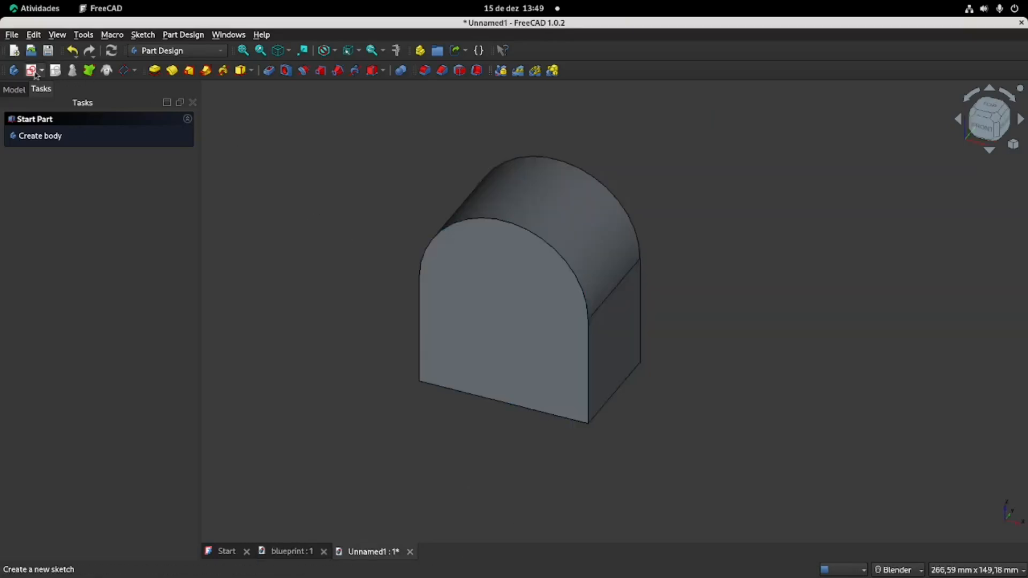
{"action": "left_click", "coordinate": [30, 71]}
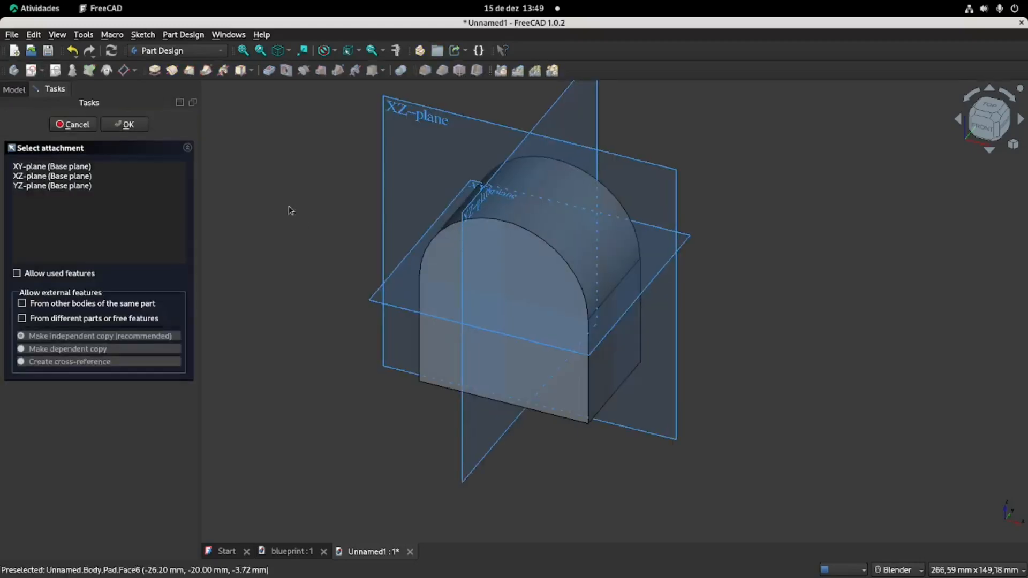
{"action": "left_click", "coordinate": [423, 121]}
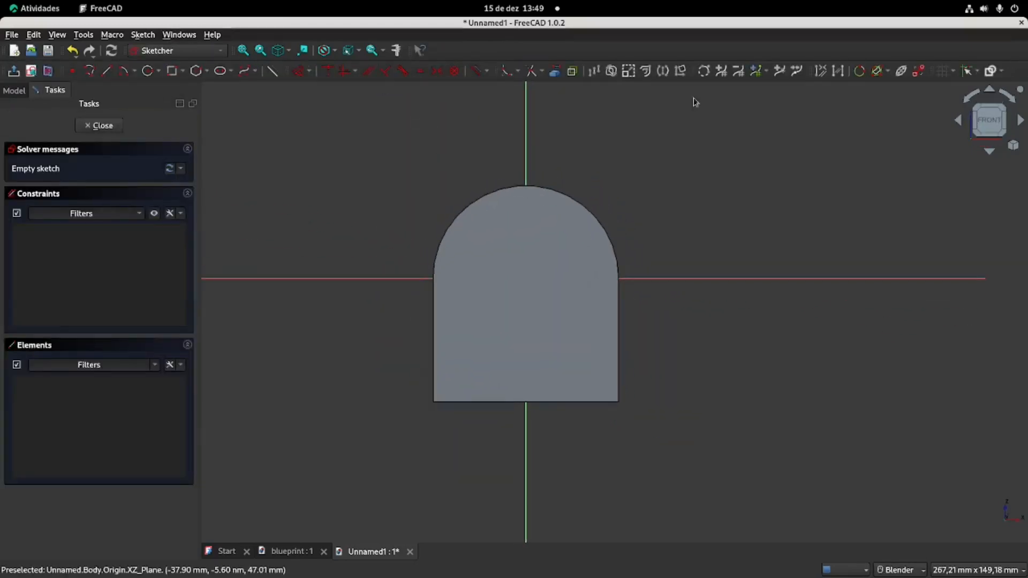
Reference the solid's bottom edge as external geometry and turn on the sketch section view
{"action": "left_click", "coordinate": [556, 71]}
{"action": "left_click", "coordinate": [603, 401]}
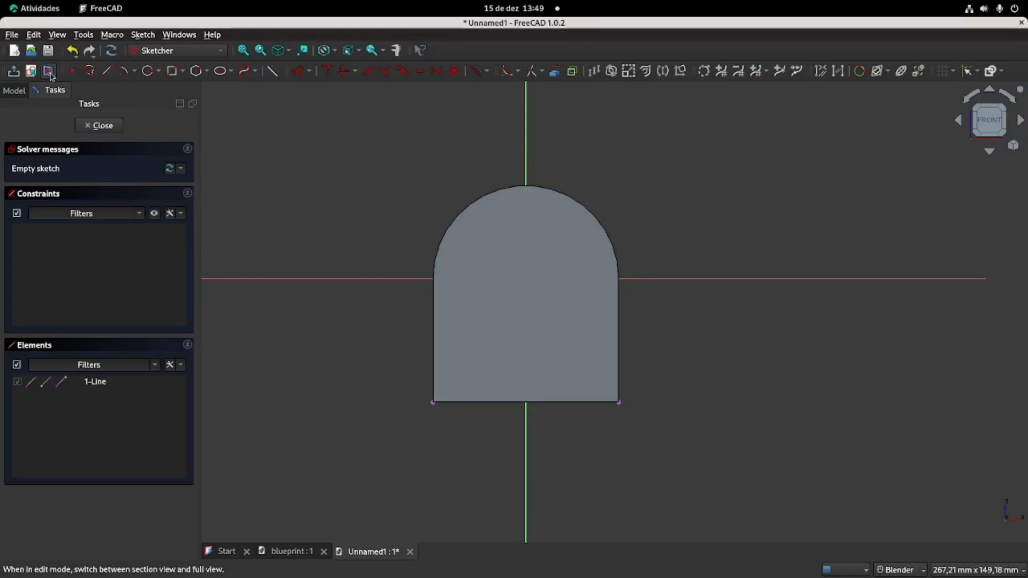
{"action": "middle_click_drag", "start_coordinate": [523, 300], "coordinate": [567, 243], "text": "shift"}
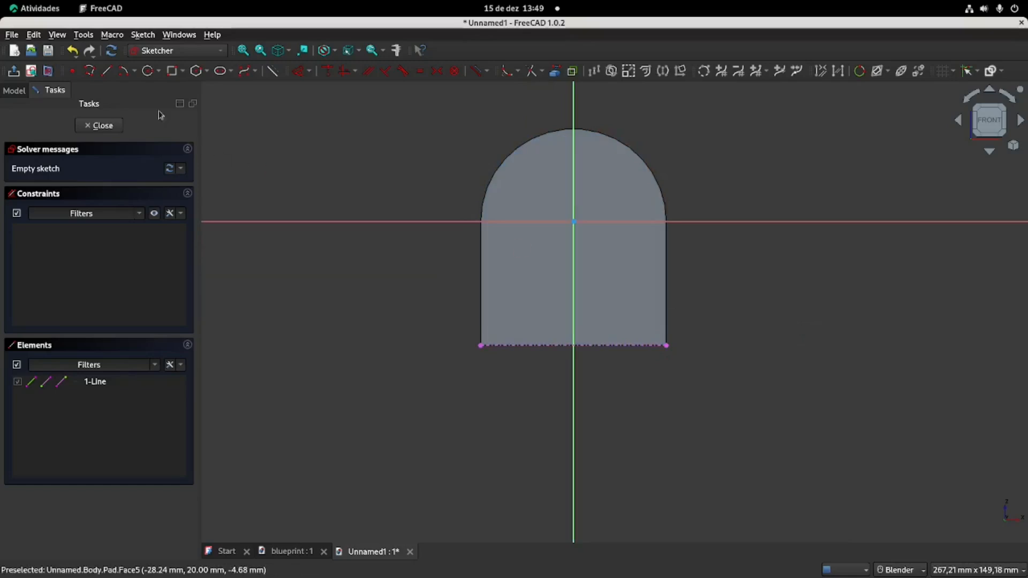
Draw a rectangle about 13 mm wide and 48 mm high downward from the left end of the referenced bottom edge
{"action": "left_click", "coordinate": [172, 71]}
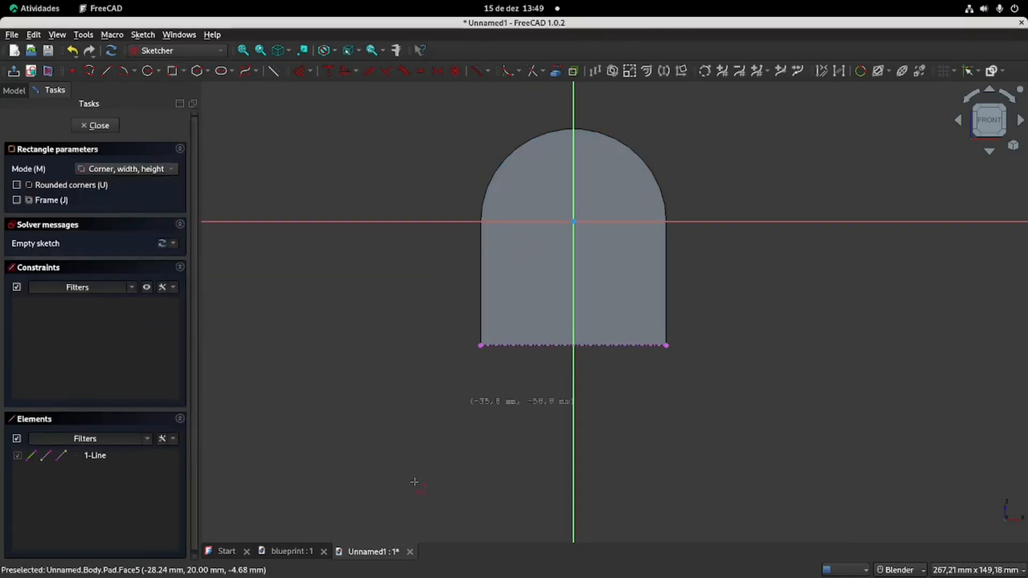
{"action": "left_click", "coordinate": [292, 552]}
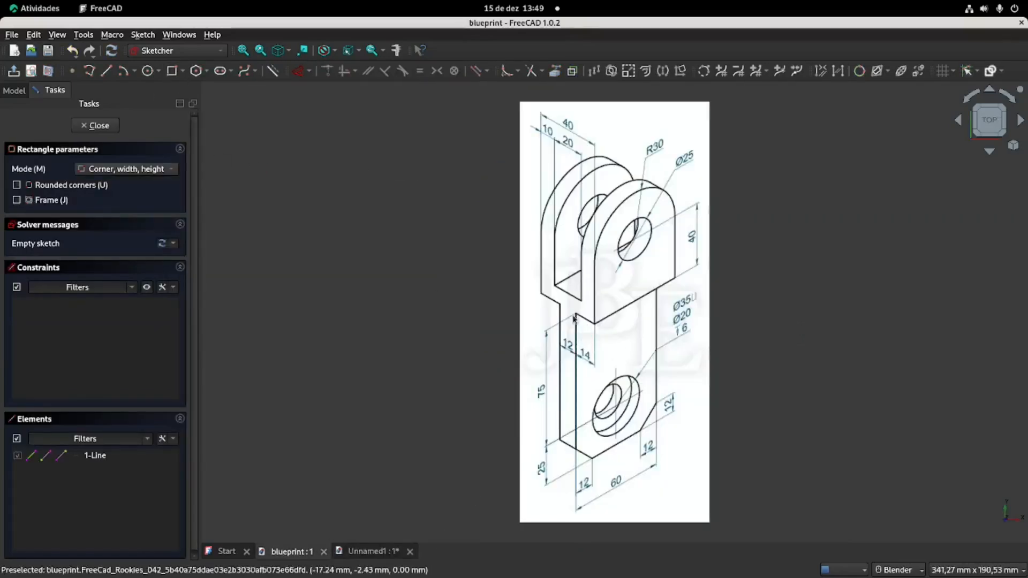
{"action": "left_click", "coordinate": [367, 553]}
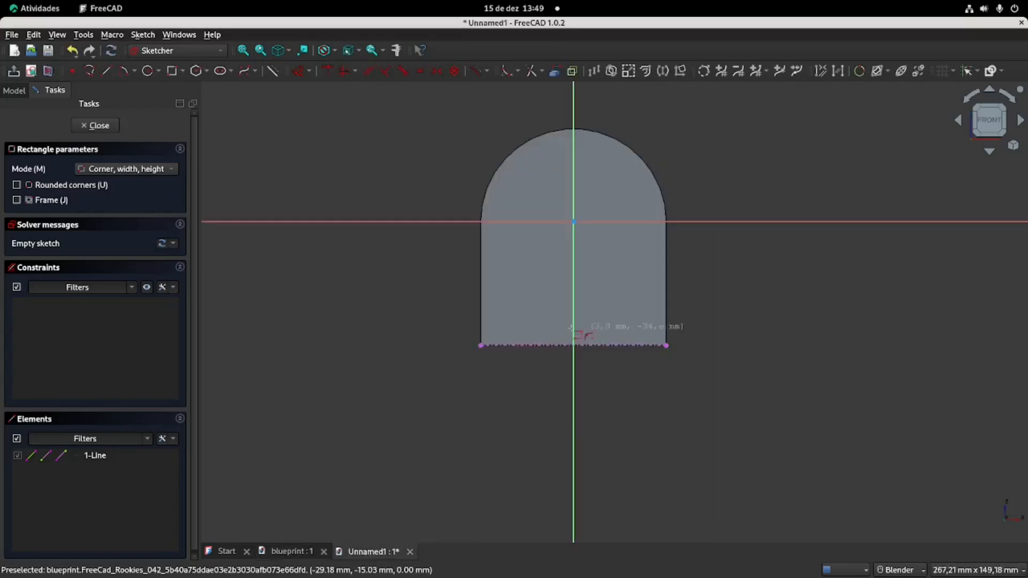
{"action": "left_click", "coordinate": [480, 346]}
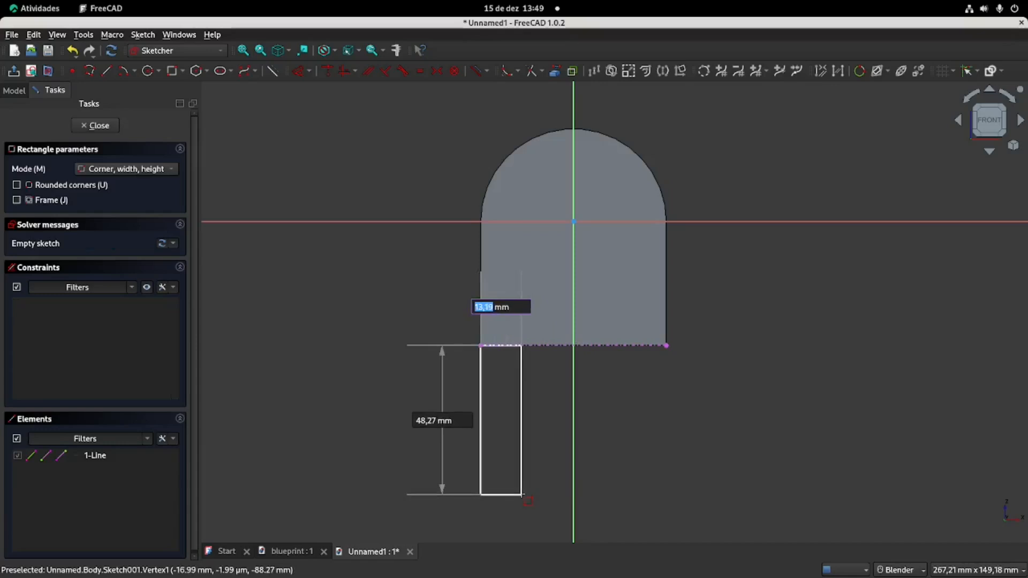
{"action": "left_click", "coordinate": [522, 495]}
{"action": "key", "text": "Escape"}
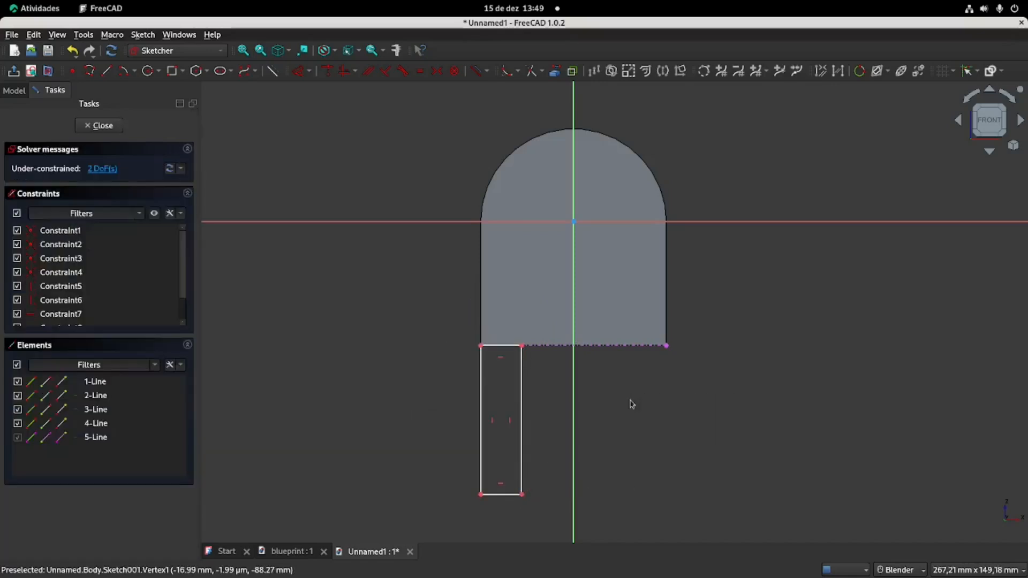
Constrain the rectangle's upper inner corner onto the vertical axis
{"action": "left_click", "coordinate": [523, 347]}
{"action": "left_click", "coordinate": [667, 346]}
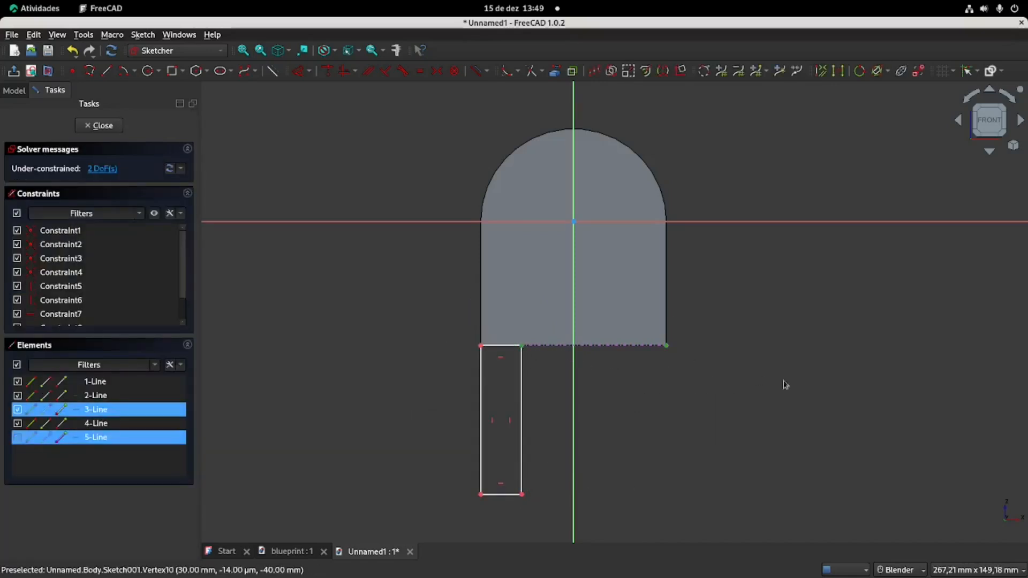
{"action": "left_click", "coordinate": [699, 392]}
{"action": "left_click", "coordinate": [522, 347]}
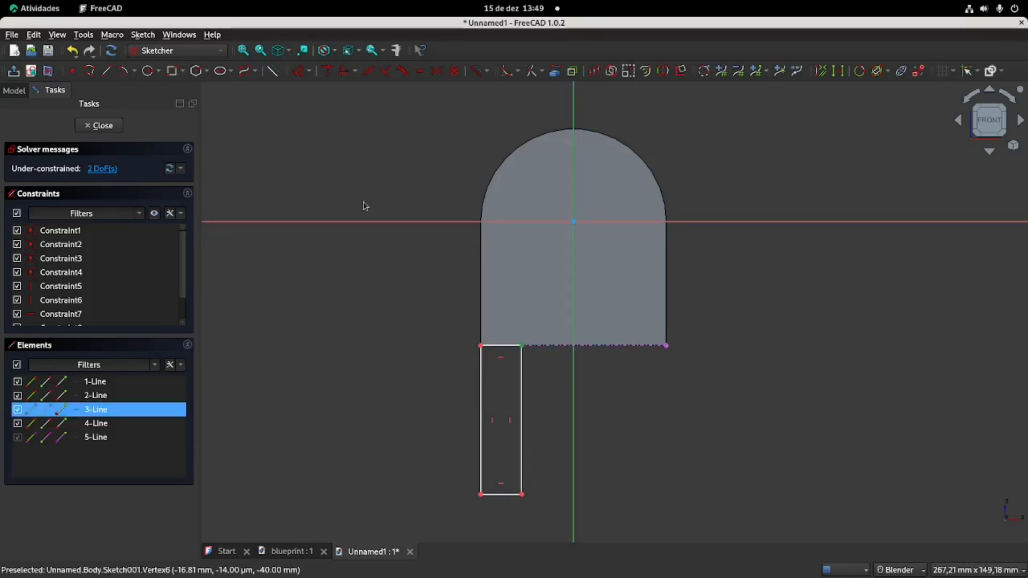
{"action": "left_click", "coordinate": [328, 73]}
{"action": "scroll", "coordinate": [605, 405], "scroll_direction": "down", "scroll_amount": 2}
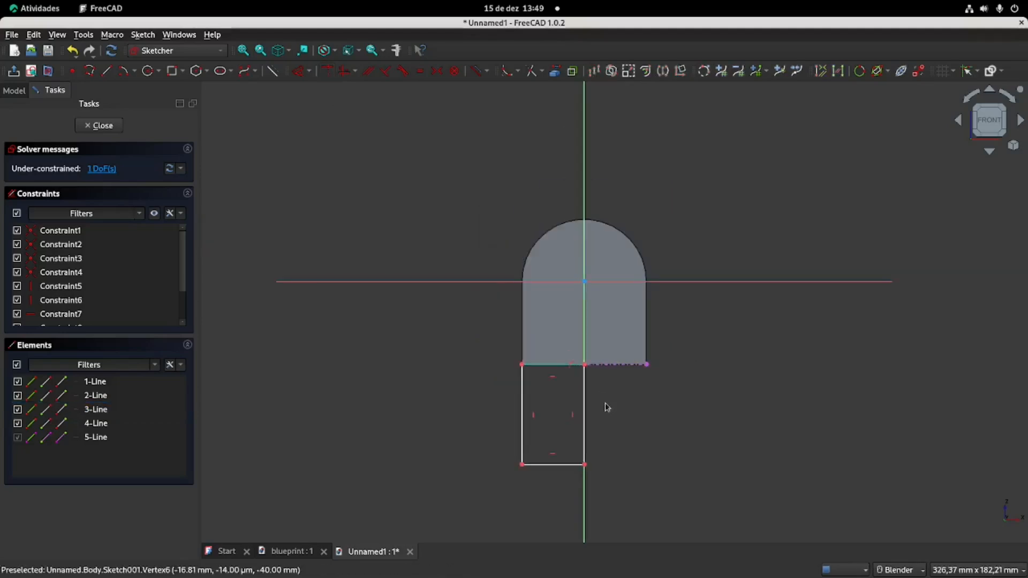
Check the plate length on the blueprint and dimension the rectangle's outer vertical side at 100 mm
{"action": "middle_click_drag", "start_coordinate": [644, 428], "coordinate": [620, 330], "text": "shift"}
{"action": "left_click", "coordinate": [290, 553]}
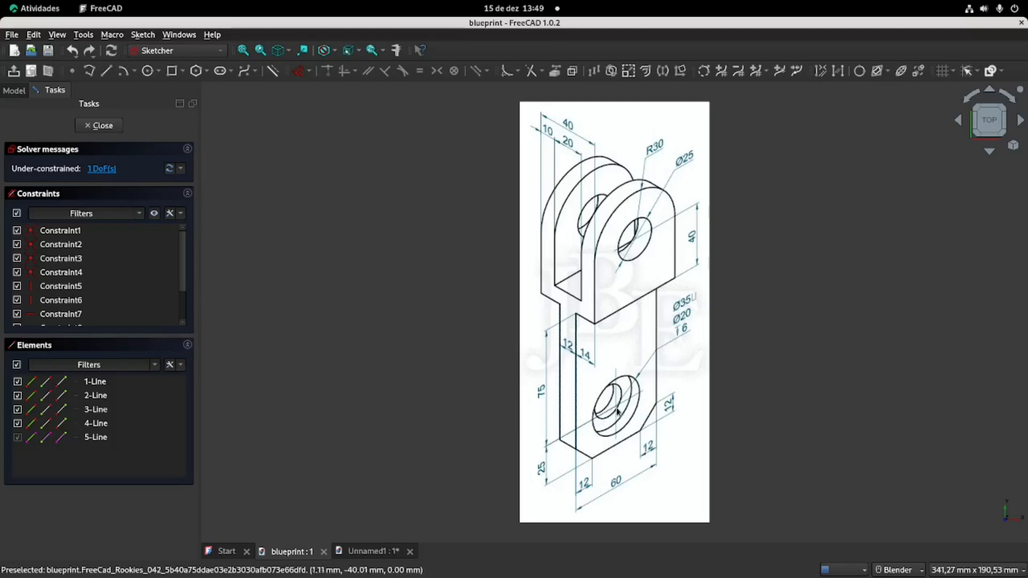
{"action": "left_click", "coordinate": [381, 552]}
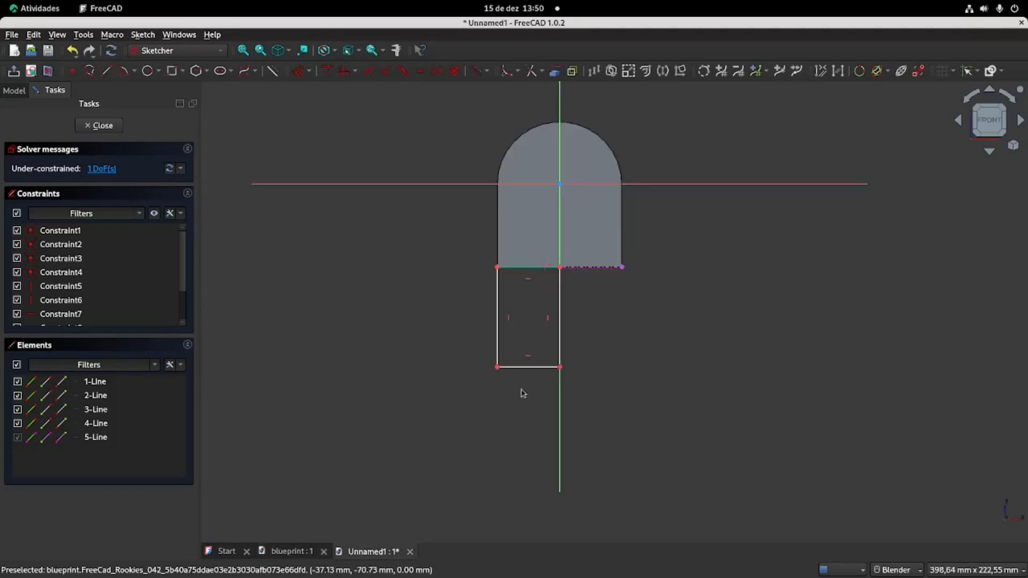
{"action": "left_click", "coordinate": [497, 330]}
{"action": "left_click", "coordinate": [298, 71]}
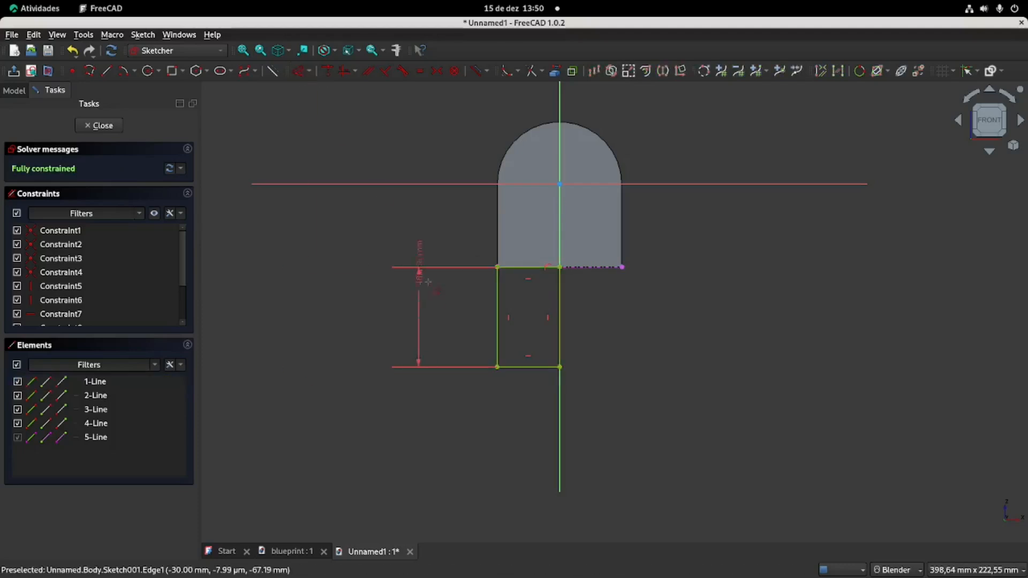
{"action": "double_click", "coordinate": [435, 315]}
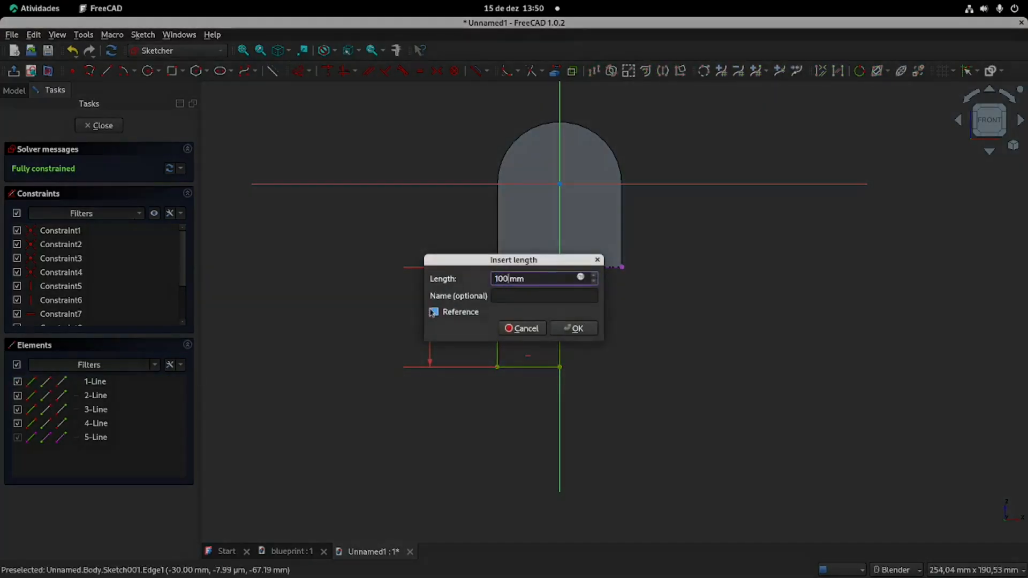
{"action": "key", "text": "Return"}
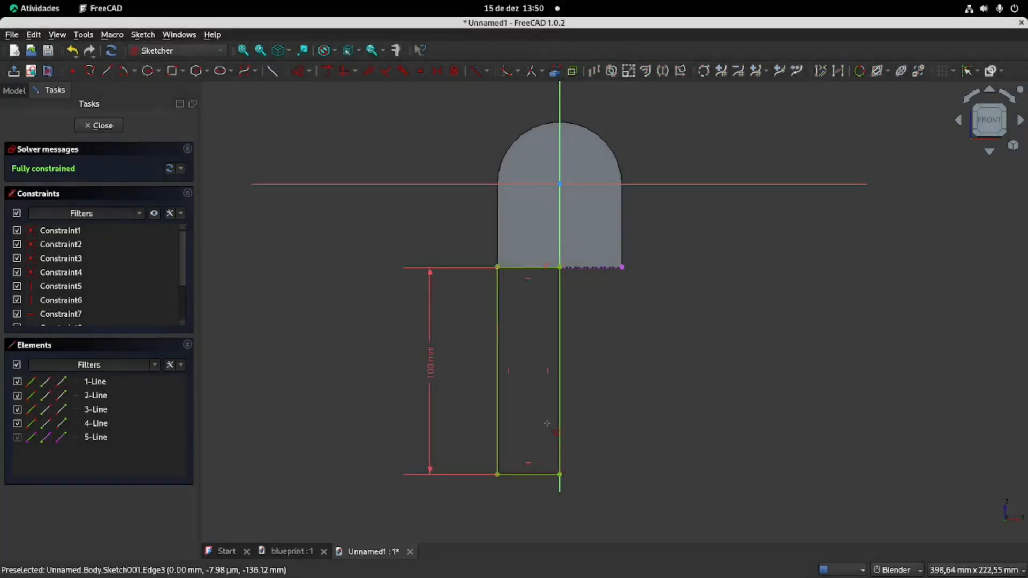
{"action": "scroll", "coordinate": [527, 430], "scroll_direction": "up", "scroll_amount": 1}
{"action": "scroll", "coordinate": [524, 431], "scroll_direction": "up", "scroll_amount": 2}
{"action": "middle_click_drag", "start_coordinate": [525, 433], "coordinate": [525, 362], "text": "shift"}
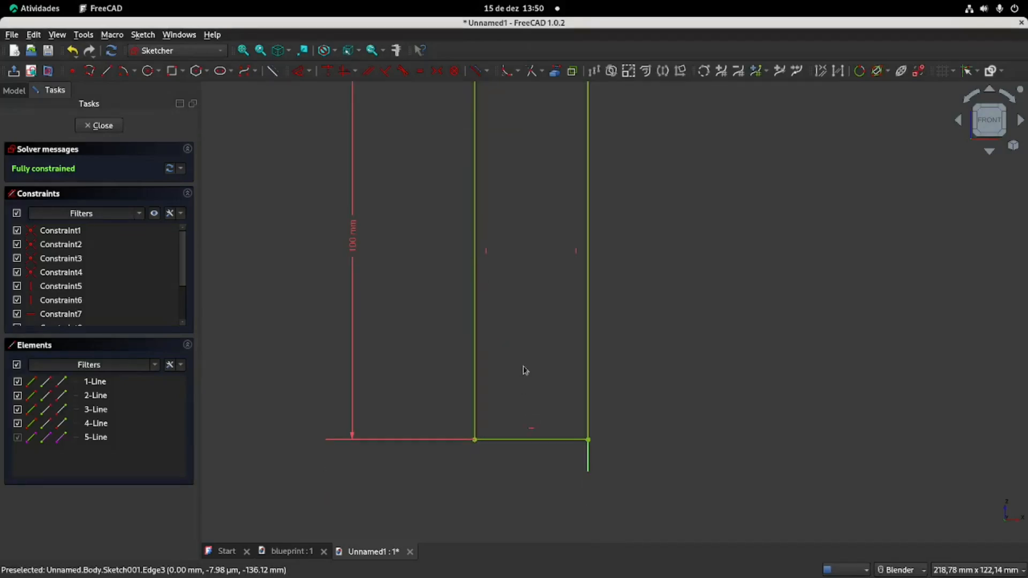
{"action": "left_click", "coordinate": [107, 72]}
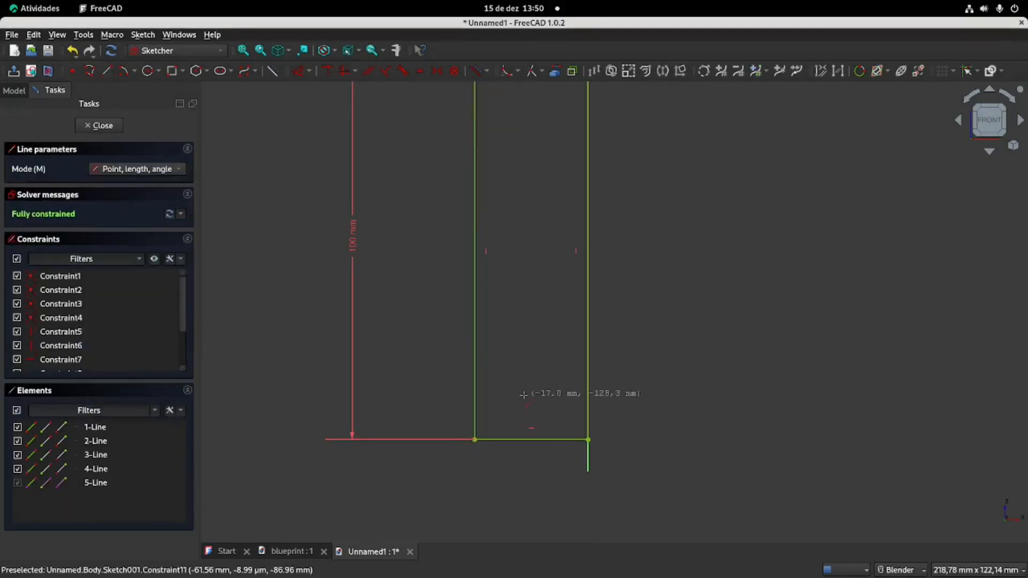
{"action": "left_click", "coordinate": [506, 440]}
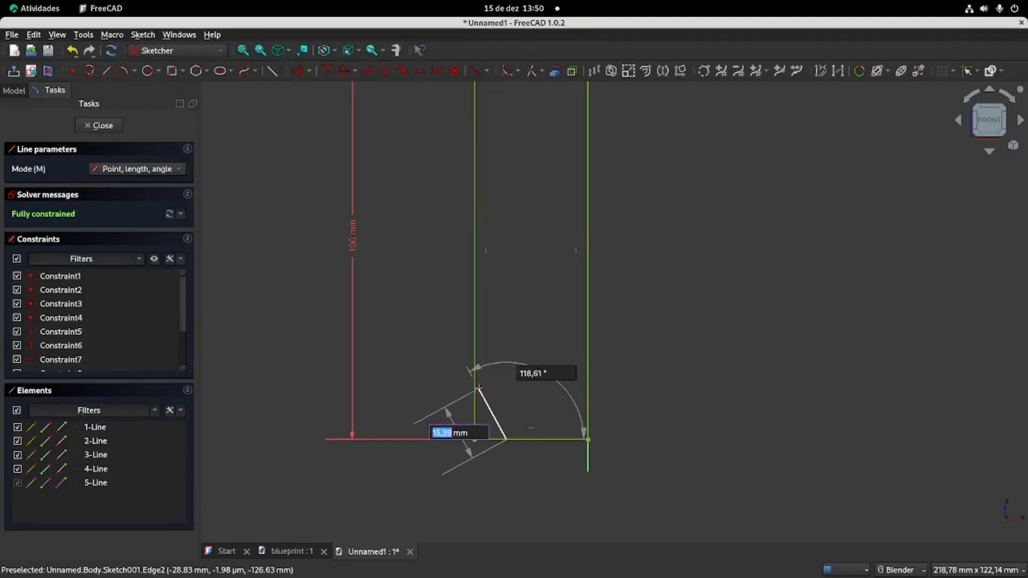
{"action": "left_click", "coordinate": [475, 386]}
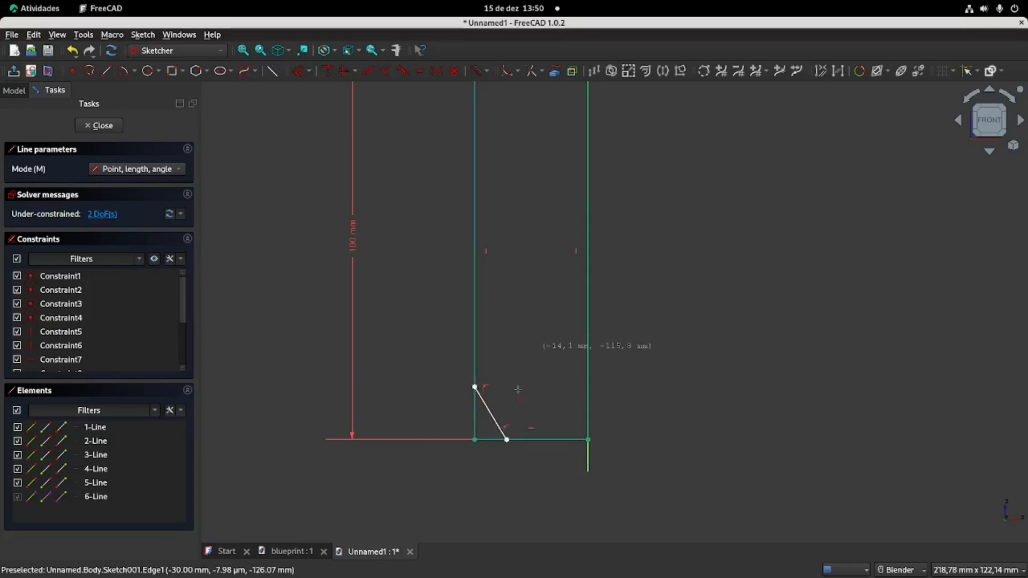
{"action": "left_click", "coordinate": [289, 551]}
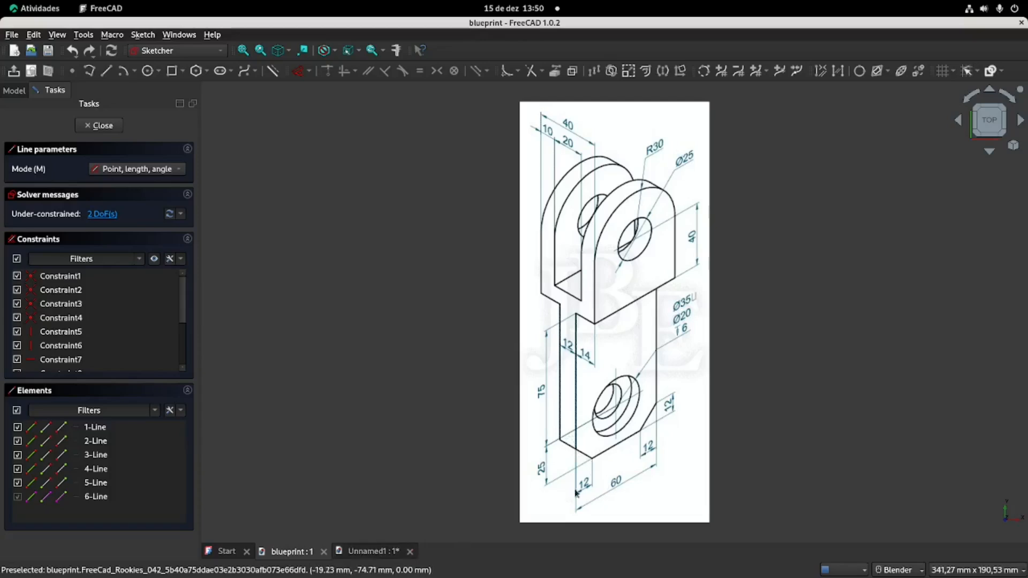
{"action": "left_click", "coordinate": [369, 552]}
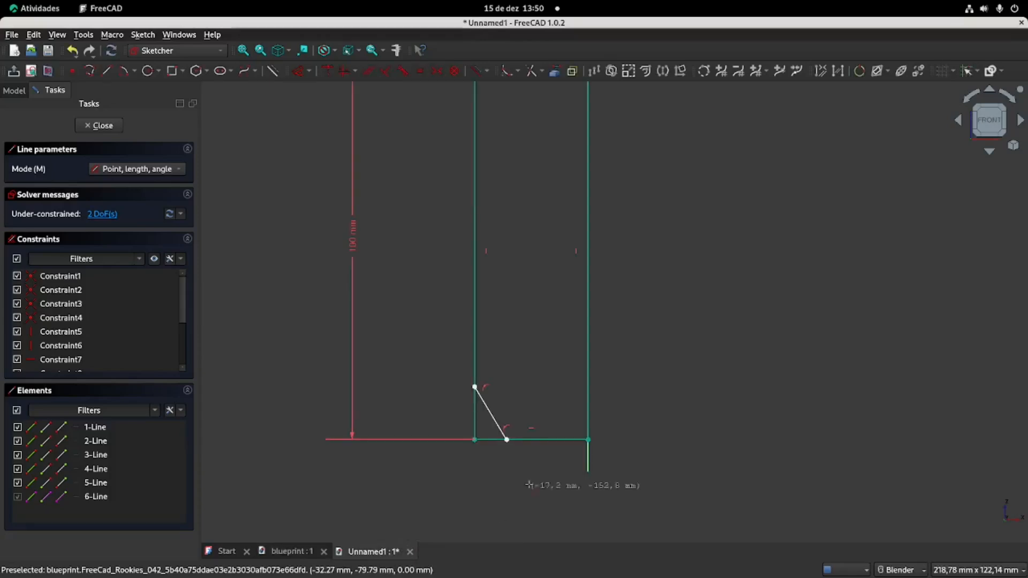
{"action": "key", "text": "ctrl+z"}
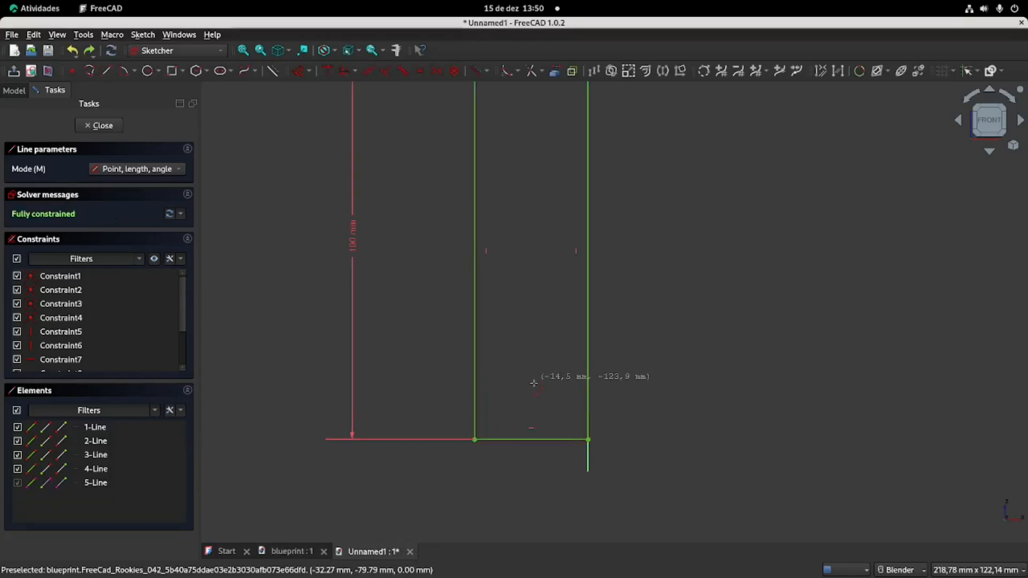
Finish the sketch, check the plate thickness on the blueprint and pad the profile 12 mm, symmetric to the sketch plane
{"action": "scroll", "coordinate": [534, 383], "scroll_direction": "down", "scroll_amount": 3}
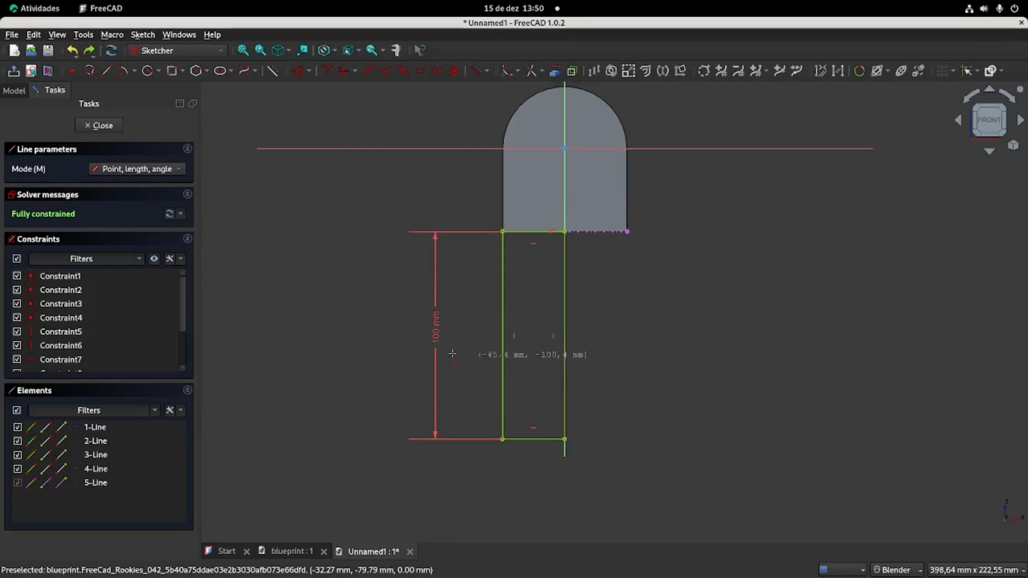
{"action": "left_click", "coordinate": [14, 71]}
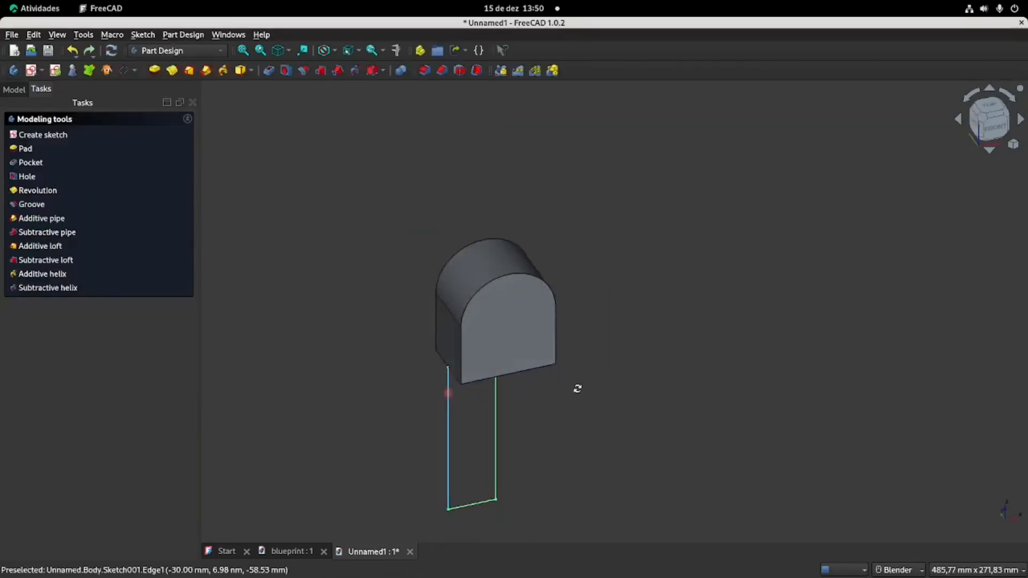
{"action": "left_click", "coordinate": [289, 551]}
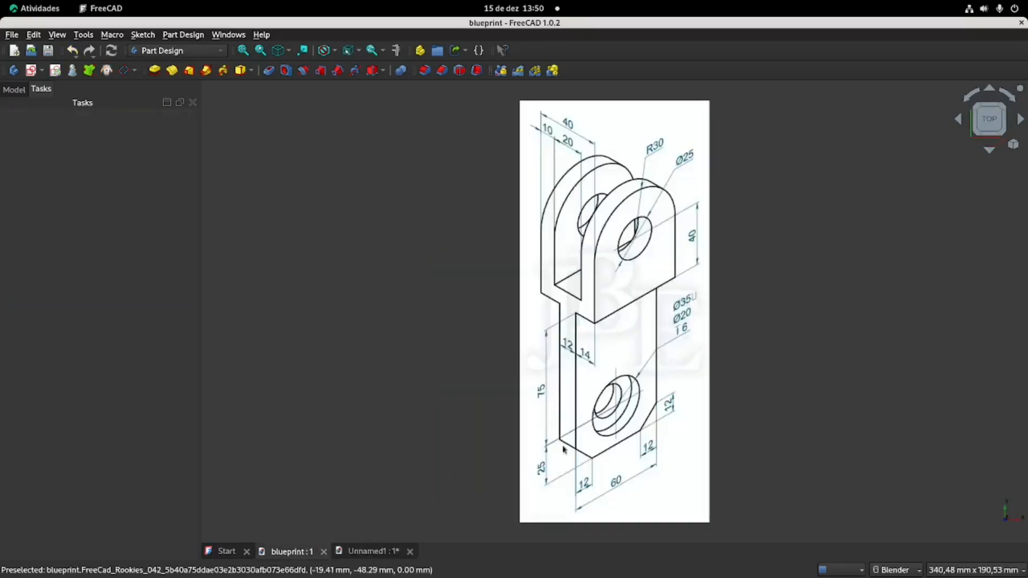
{"action": "left_click", "coordinate": [359, 554]}
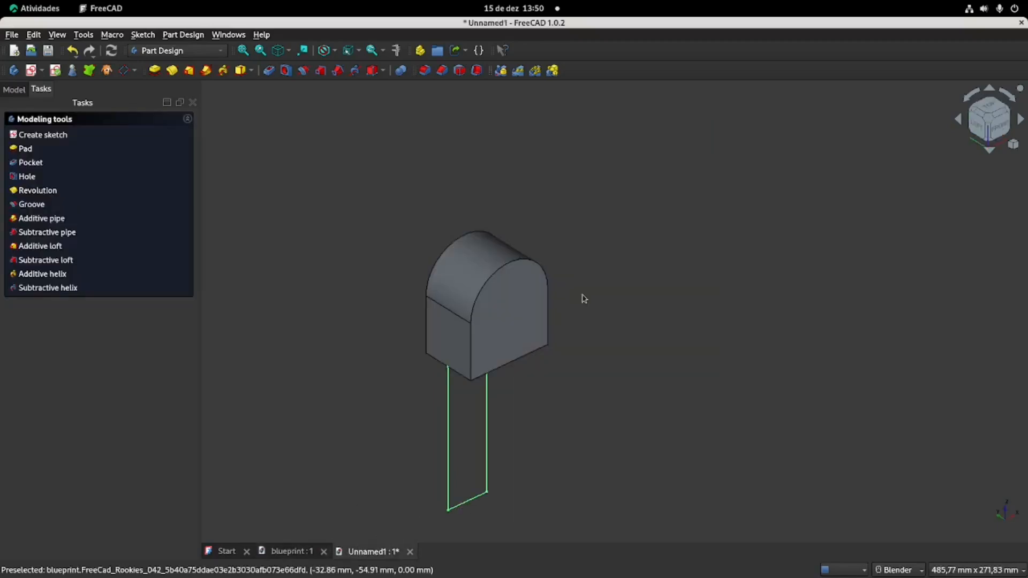
{"action": "left_click", "coordinate": [154, 71]}
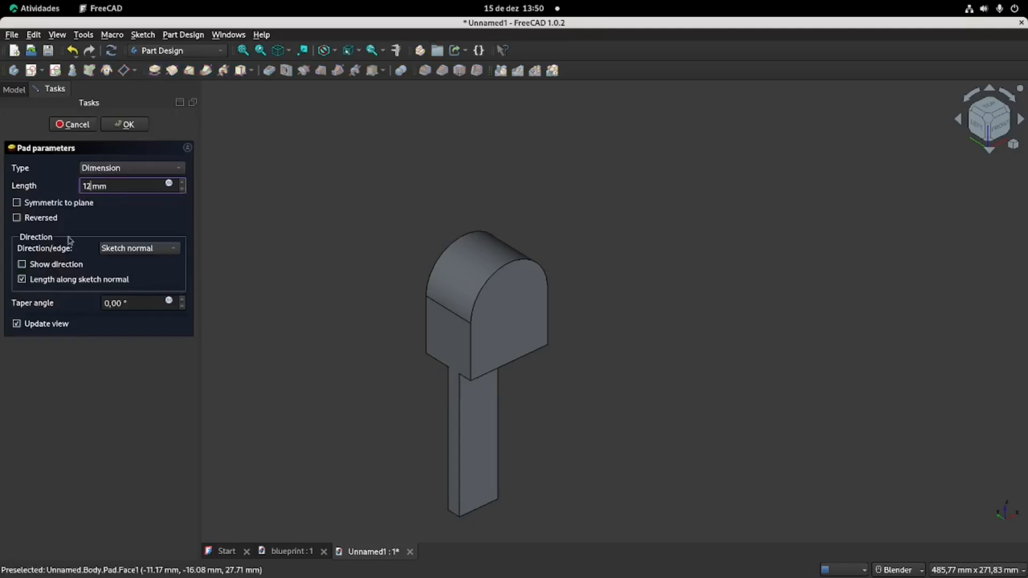
{"action": "left_click", "coordinate": [32, 208]}
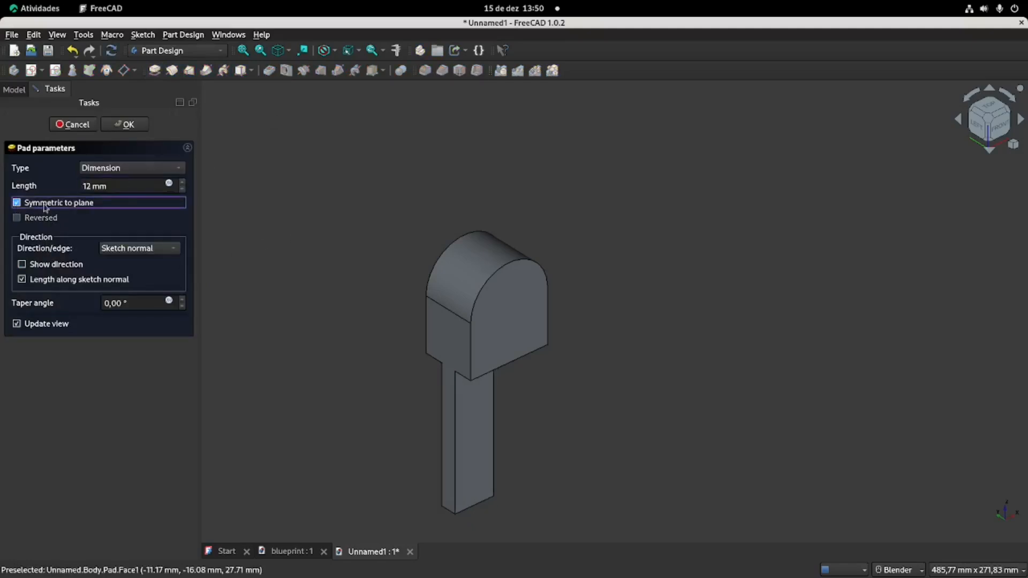
{"action": "left_click", "coordinate": [127, 125]}
Chamfer the plate's lower outer edge with an equal distance of 12 mm, checking the size against the blueprint
{"action": "scroll", "coordinate": [465, 386], "scroll_direction": "up", "scroll_amount": 4}
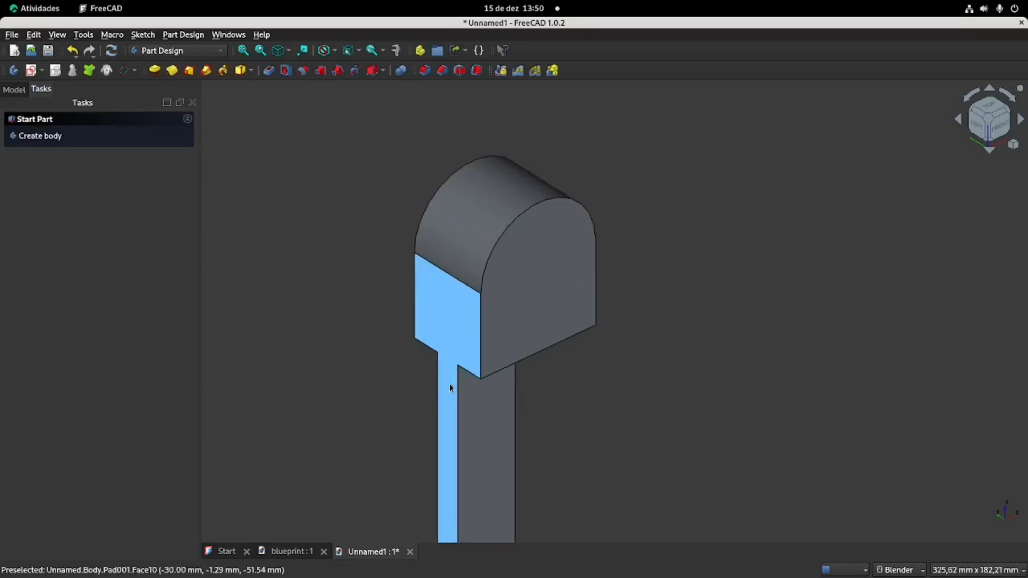
{"action": "middle_click_drag", "start_coordinate": [517, 312], "coordinate": [477, 408]}
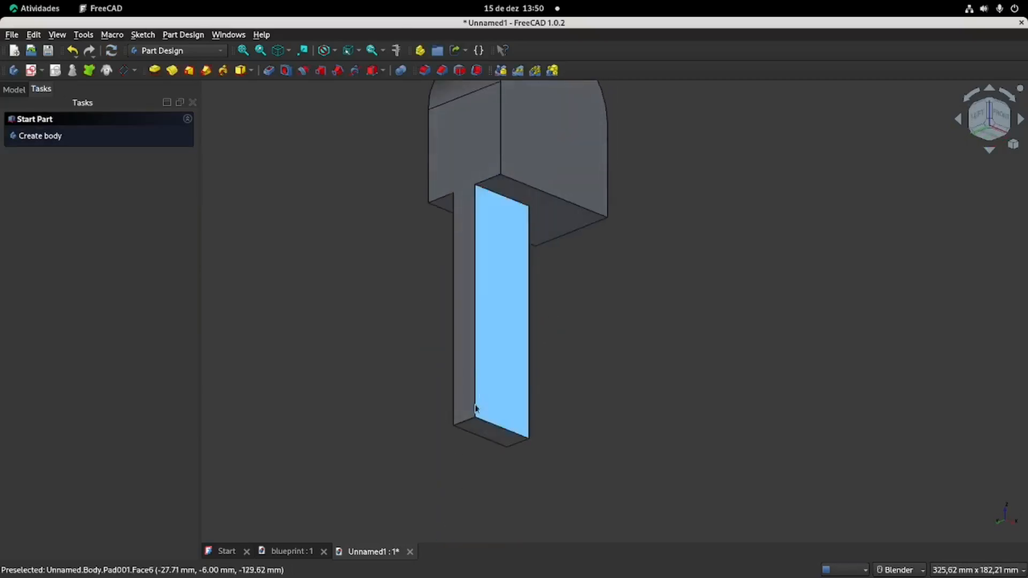
{"action": "left_click", "coordinate": [466, 424]}
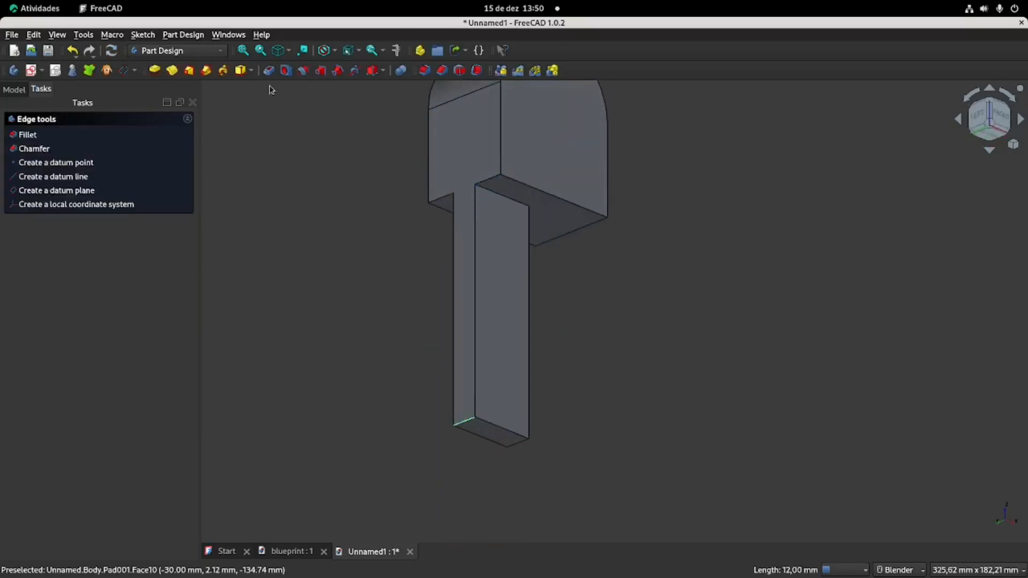
{"action": "left_click", "coordinate": [442, 71]}
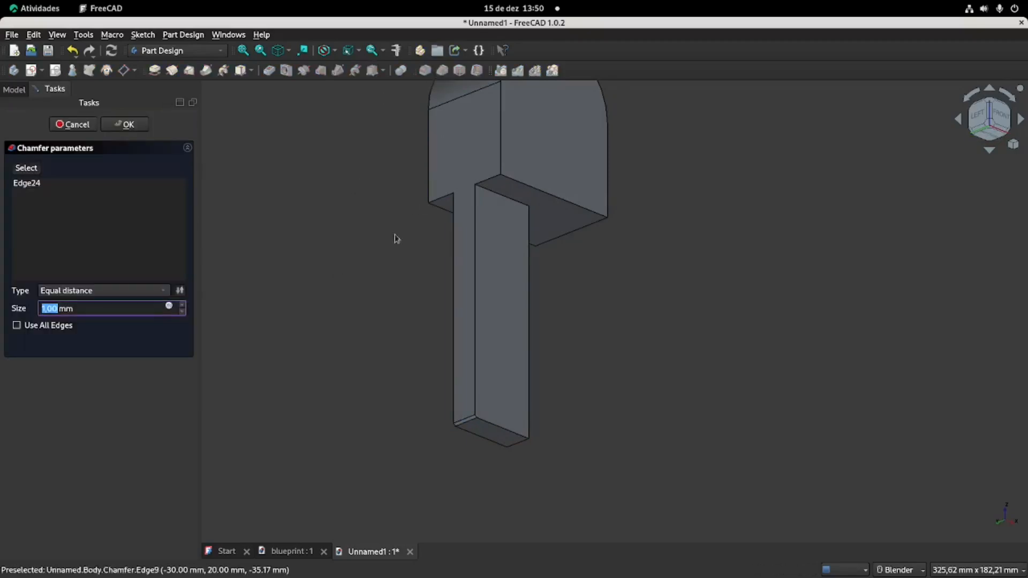
{"action": "left_click", "coordinate": [294, 371]}
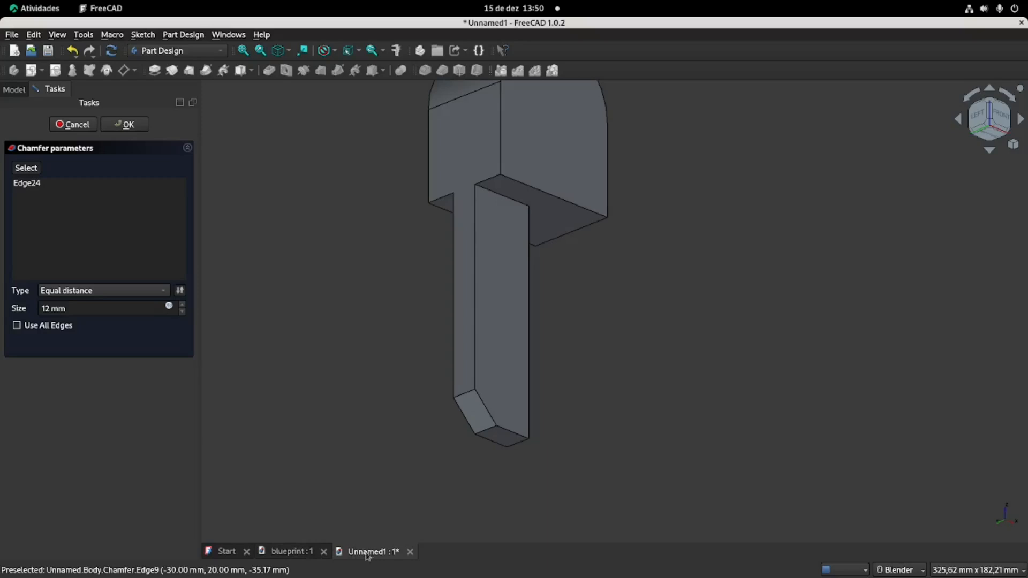
{"action": "left_click", "coordinate": [299, 553]}
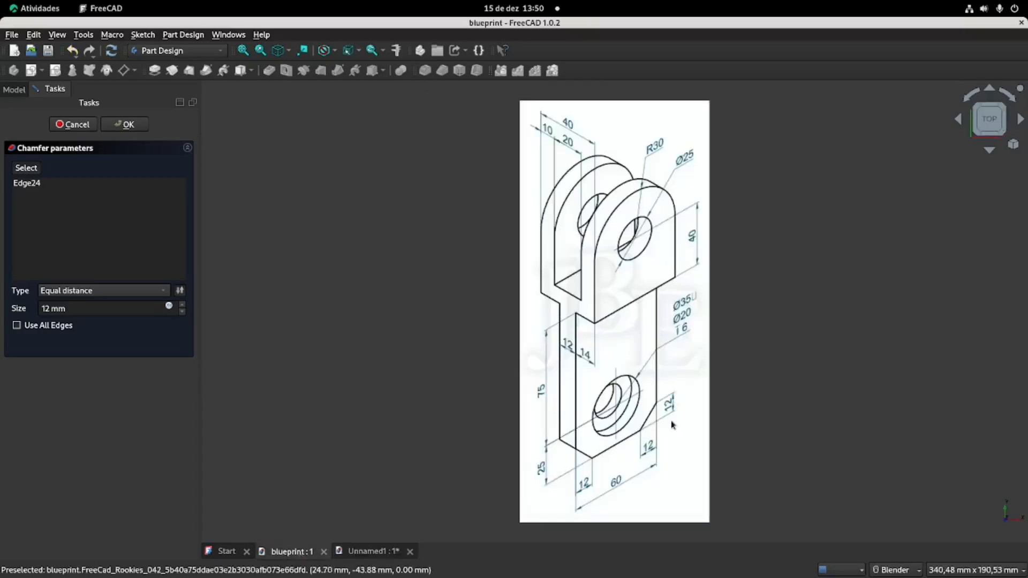
{"action": "left_click", "coordinate": [369, 551]}
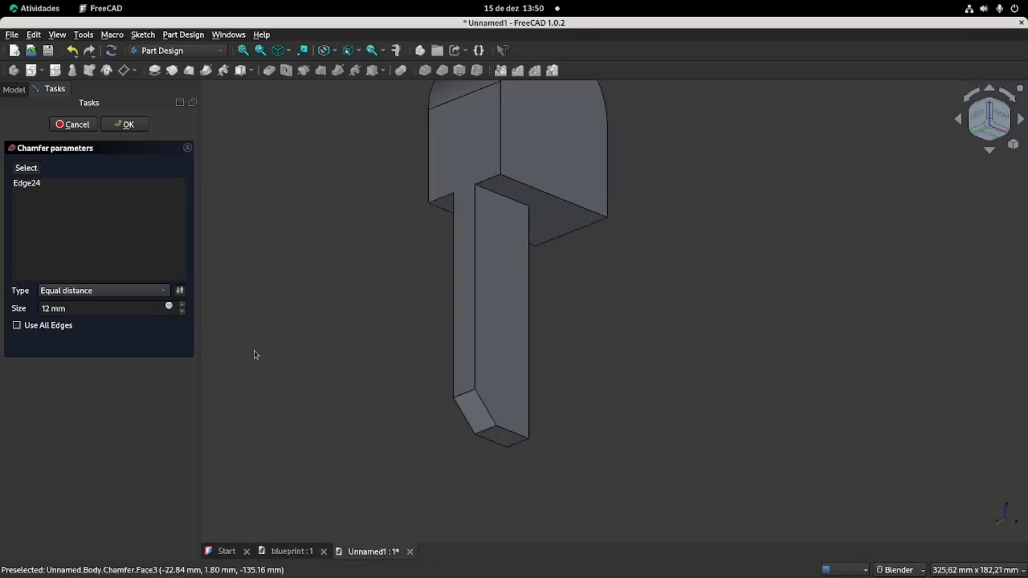
Mirror the plate's pad and its chamfer together about the vertical sketch axis to complete the plate's full width
{"action": "left_click", "coordinate": [14, 89]}
{"action": "middle_click_drag", "start_coordinate": [540, 298], "coordinate": [464, 294]}
{"action": "left_click", "coordinate": [73, 167]}
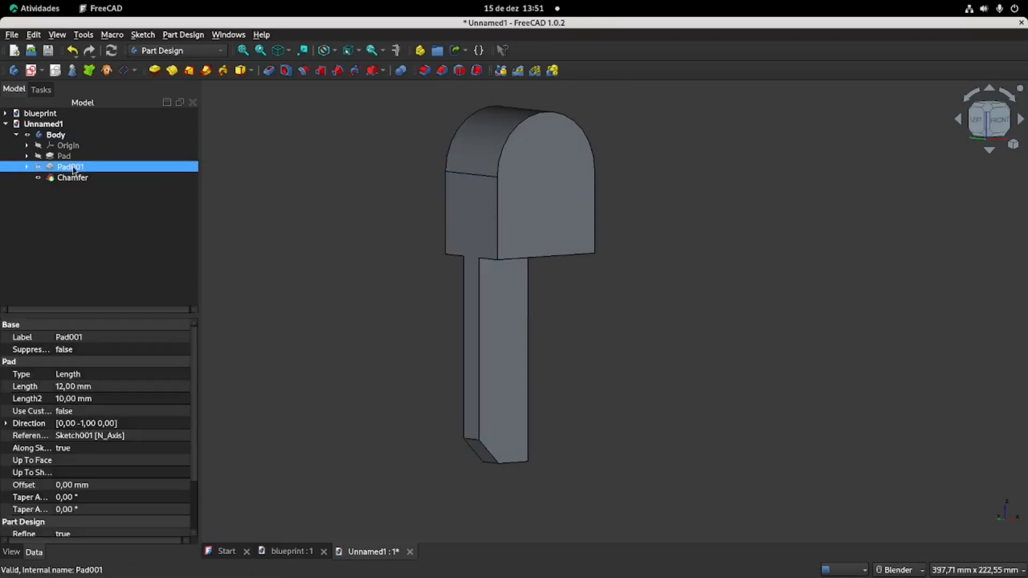
{"action": "left_click", "coordinate": [72, 177], "text": "ctrl"}
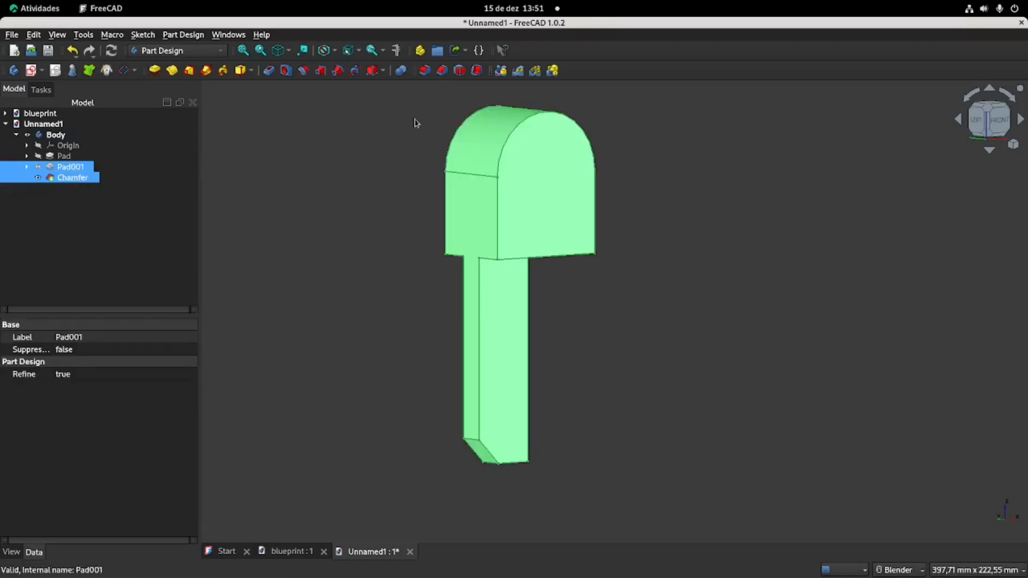
{"action": "left_click", "coordinate": [501, 71]}
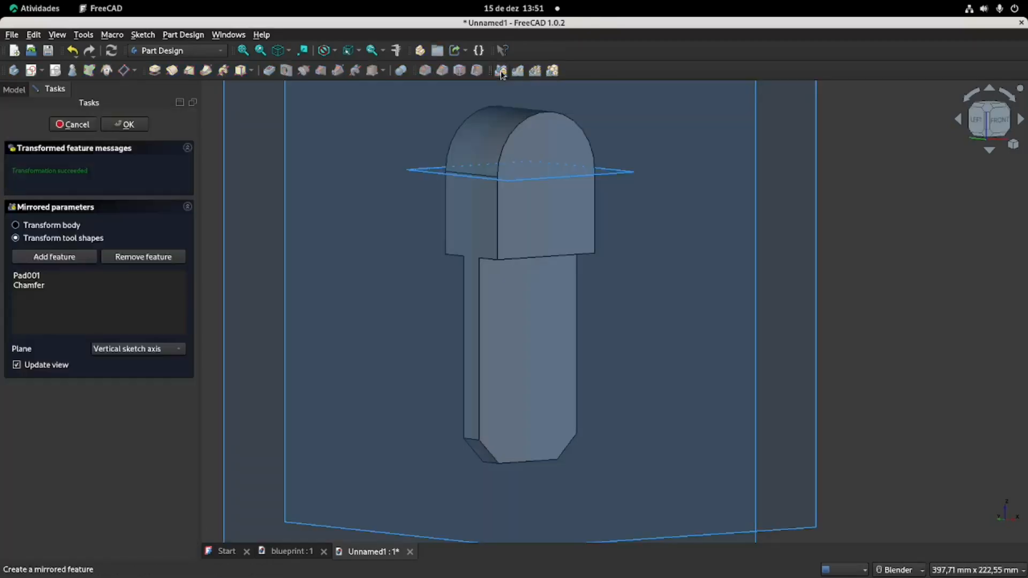
{"action": "left_click", "coordinate": [126, 124]}
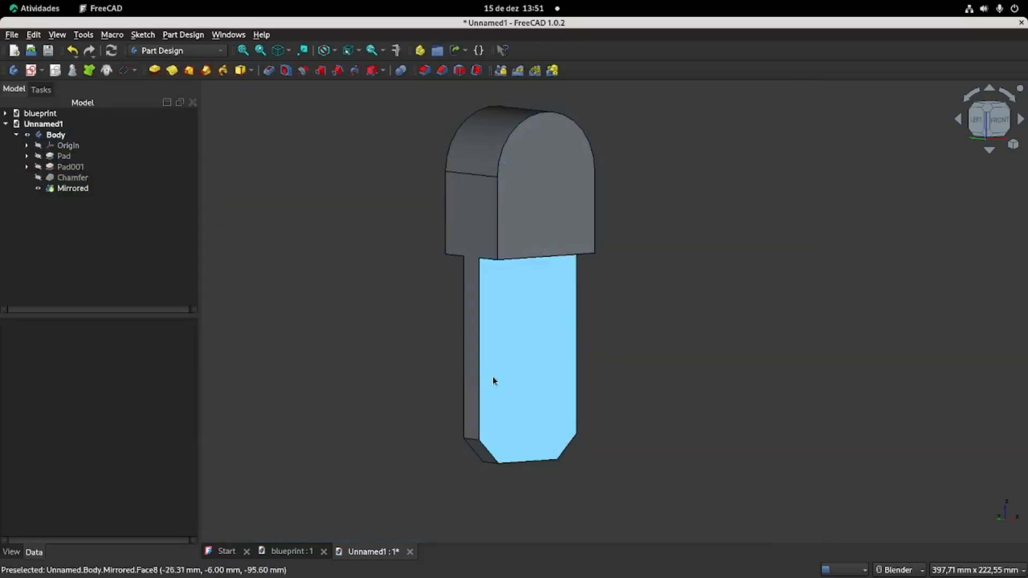
Consult the blueprint for the slot dimensions of the rounded upper block
{"action": "scroll", "coordinate": [493, 377], "scroll_direction": "down", "scroll_amount": 3}
{"action": "middle_click_drag", "start_coordinate": [494, 377], "coordinate": [512, 344]}
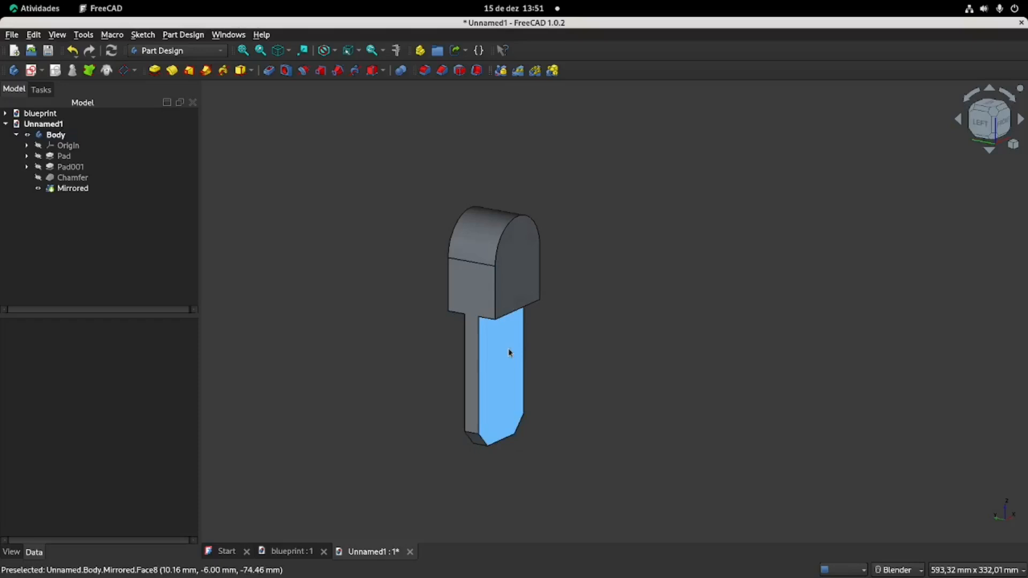
{"action": "left_click", "coordinate": [291, 552]}
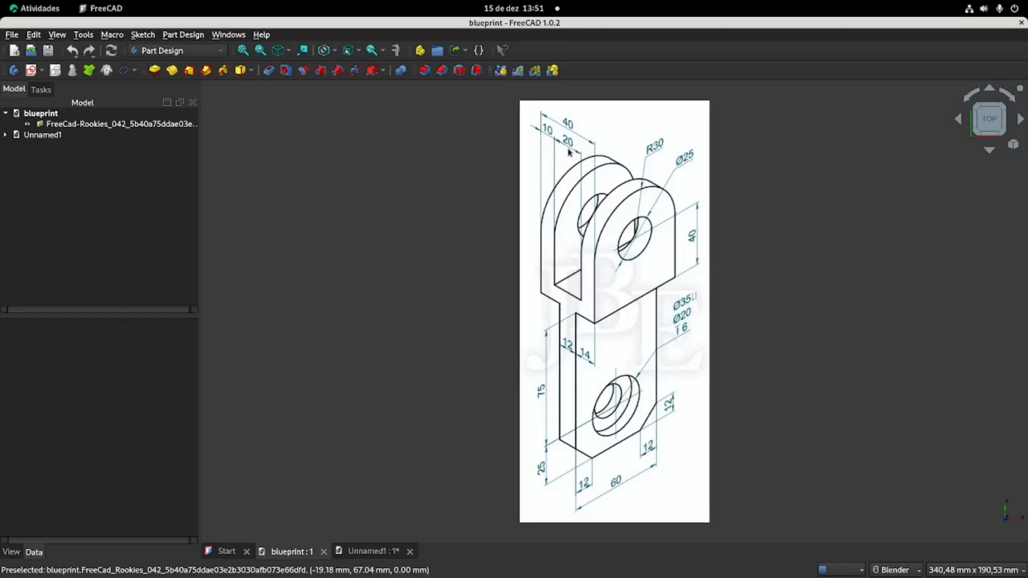
{"action": "left_click", "coordinate": [372, 551]}
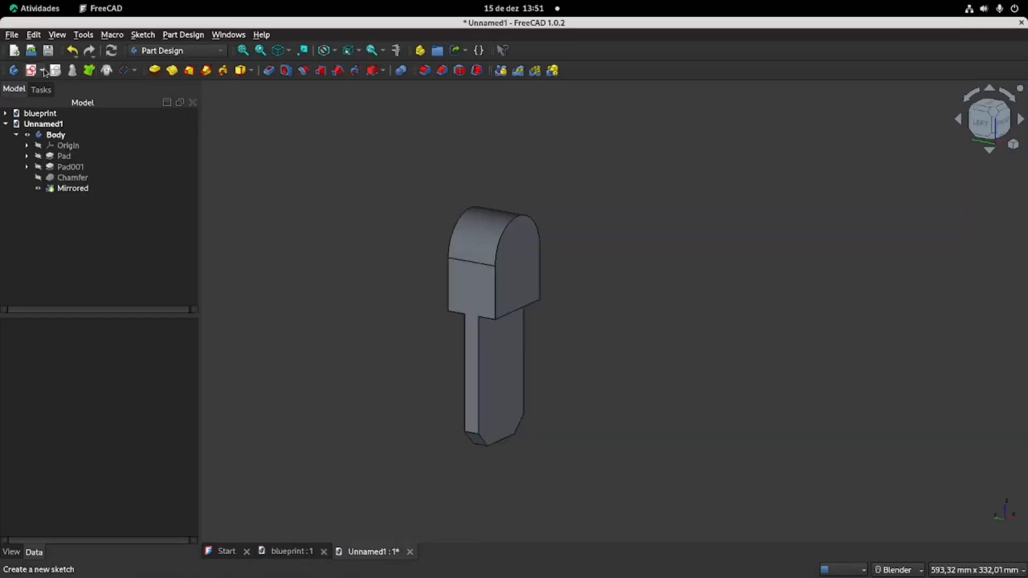
Start a new sketch on the body's YZ plane for the upper block's slot
{"action": "left_click", "coordinate": [31, 71]}
{"action": "scroll", "coordinate": [551, 305], "scroll_direction": "up", "scroll_amount": 5}
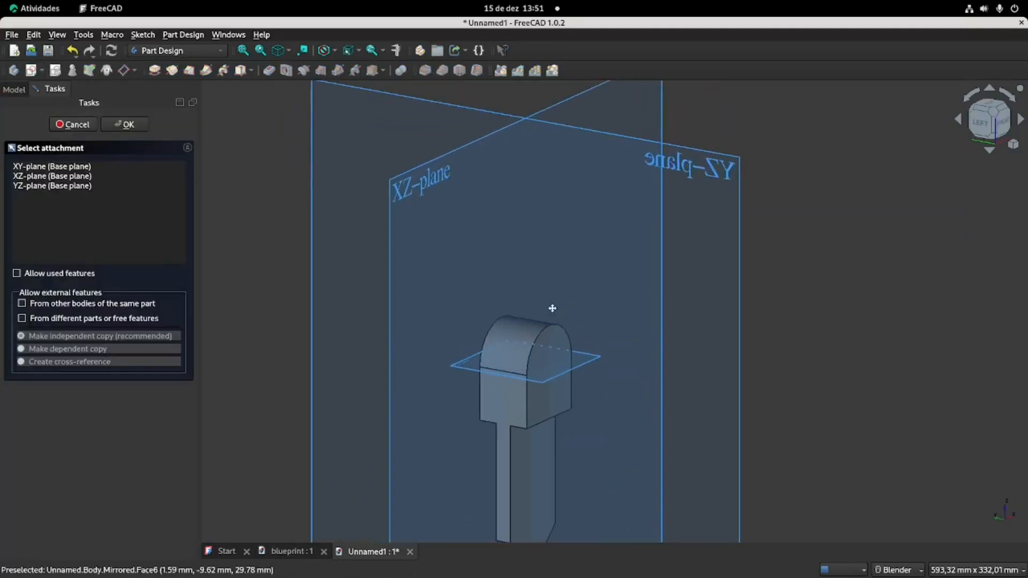
{"action": "middle_click_drag", "start_coordinate": [761, 236], "coordinate": [423, 225]}
{"action": "middle_click_drag", "start_coordinate": [759, 255], "coordinate": [587, 259], "text": "shift"}
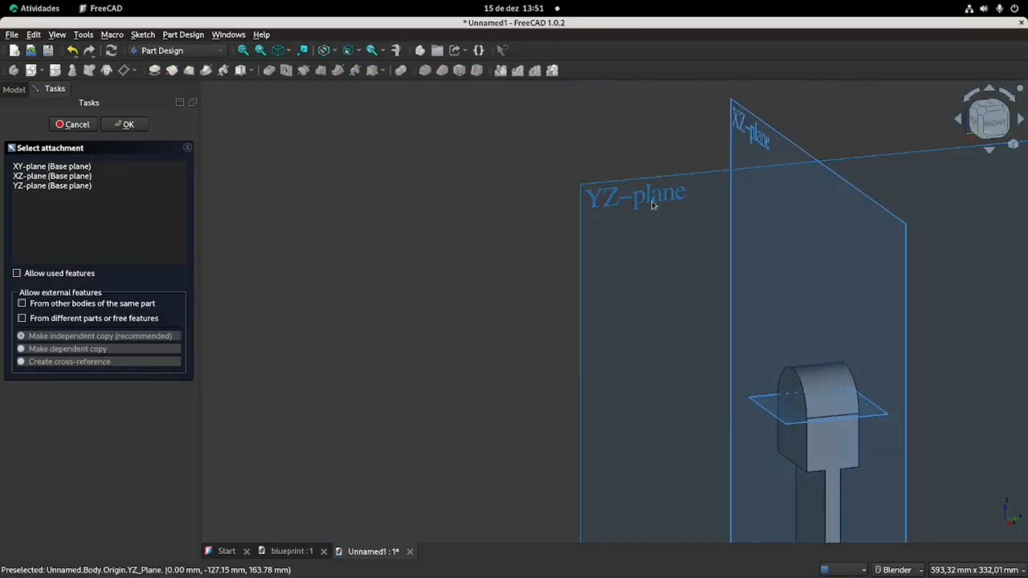
{"action": "left_click", "coordinate": [653, 205]}
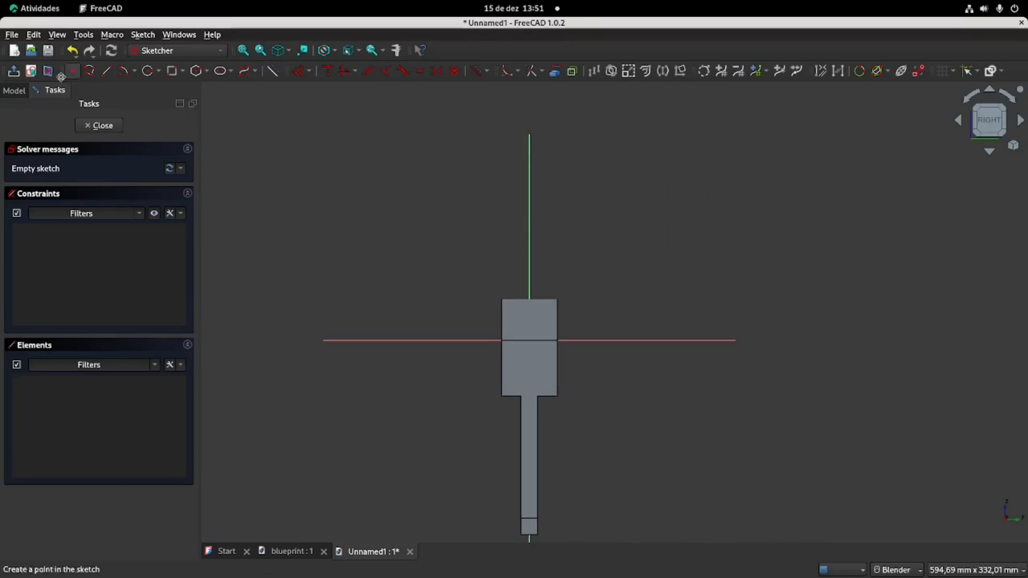
Sketch a rectangle about 18 mm wide across the vertical axis, starting above the upper block and ending inside it
{"action": "scroll", "coordinate": [473, 330], "scroll_direction": "up", "scroll_amount": 3}
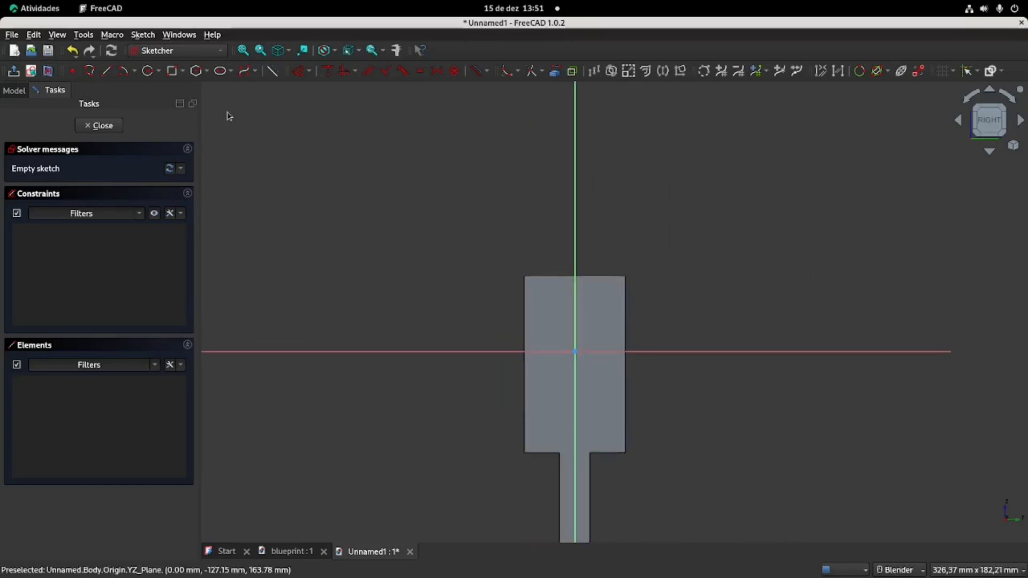
{"action": "left_click", "coordinate": [172, 70]}
{"action": "left_click", "coordinate": [551, 242]}
{"action": "left_click", "coordinate": [597, 414]}
{"action": "key", "text": "Escape"}
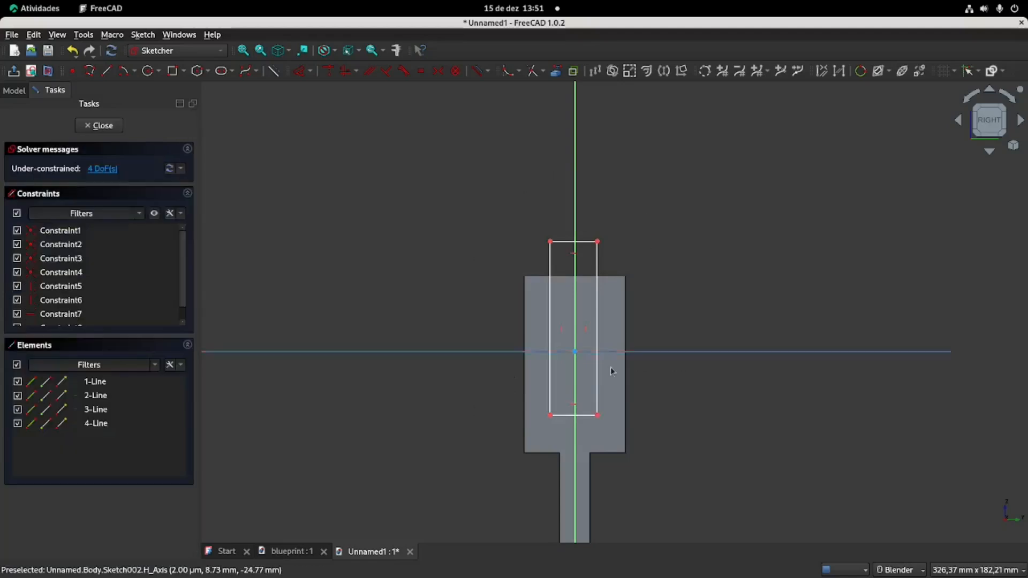
Make the rectangle's two lower corners symmetric about the vertical axis and delete the redundant constraint
{"action": "left_click", "coordinate": [550, 416]}
{"action": "left_click", "coordinate": [597, 416]}
{"action": "left_click", "coordinate": [576, 436]}
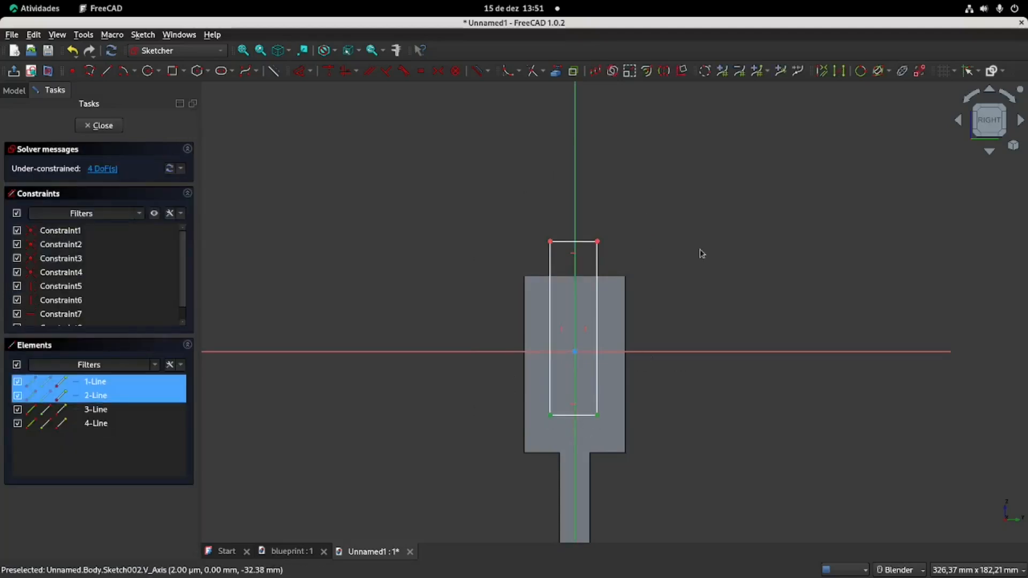
{"action": "left_click", "coordinate": [439, 73]}
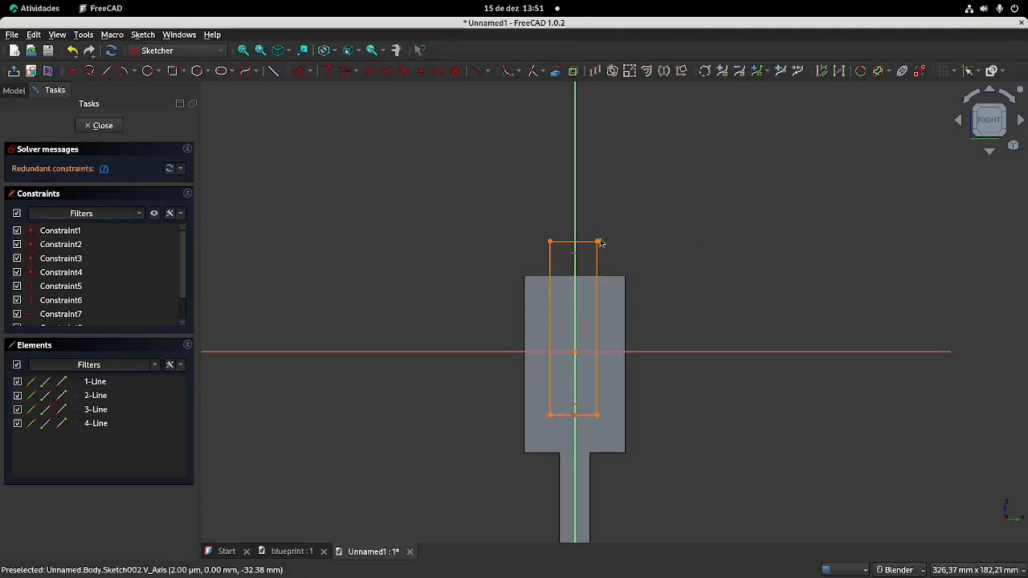
{"action": "left_click", "coordinate": [104, 170]}
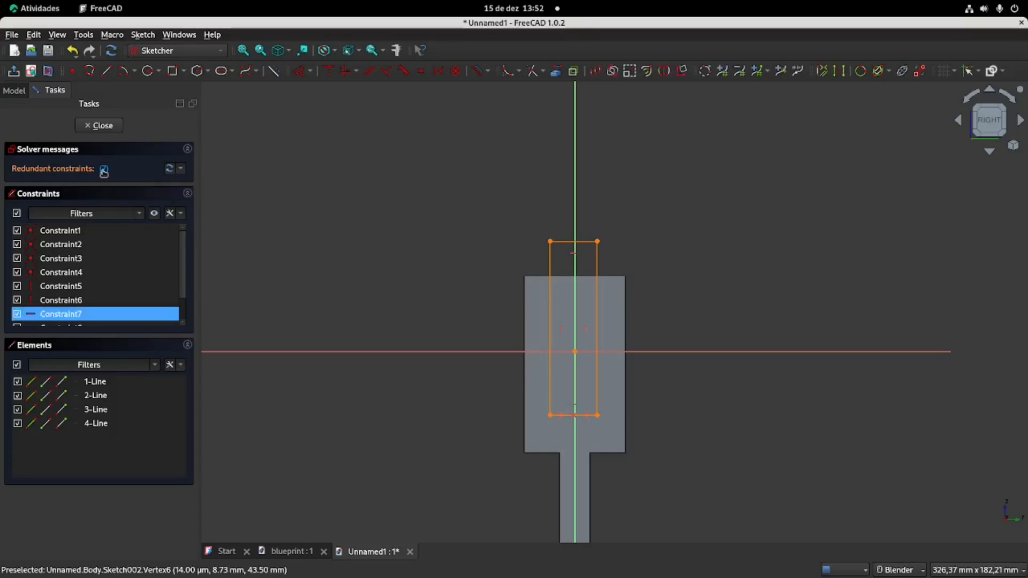
{"action": "key", "text": "Delete"}
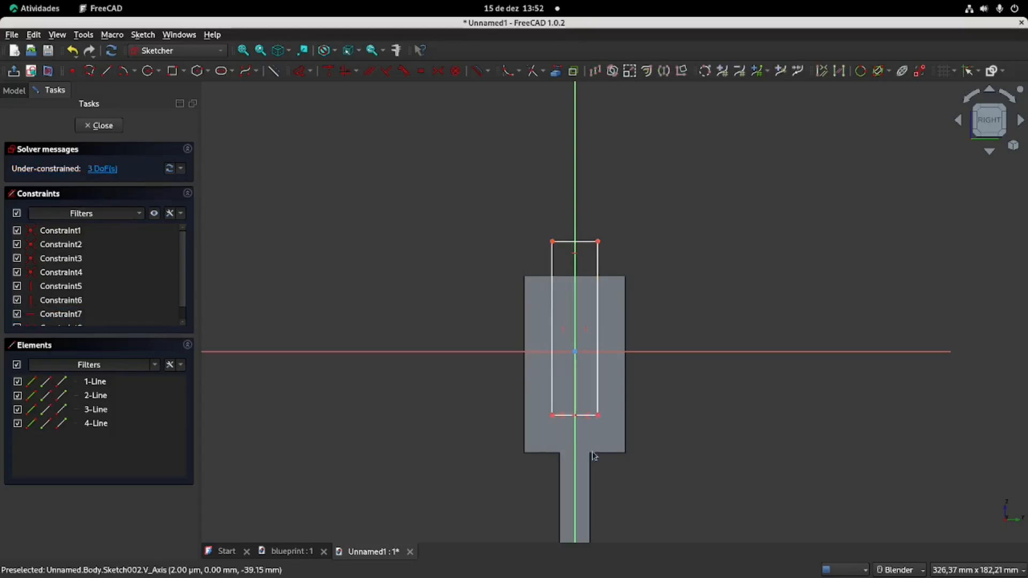
Check the slot width on the blueprint and dimension the rectangle's upper edge to 20 mm
{"action": "left_click", "coordinate": [292, 551]}
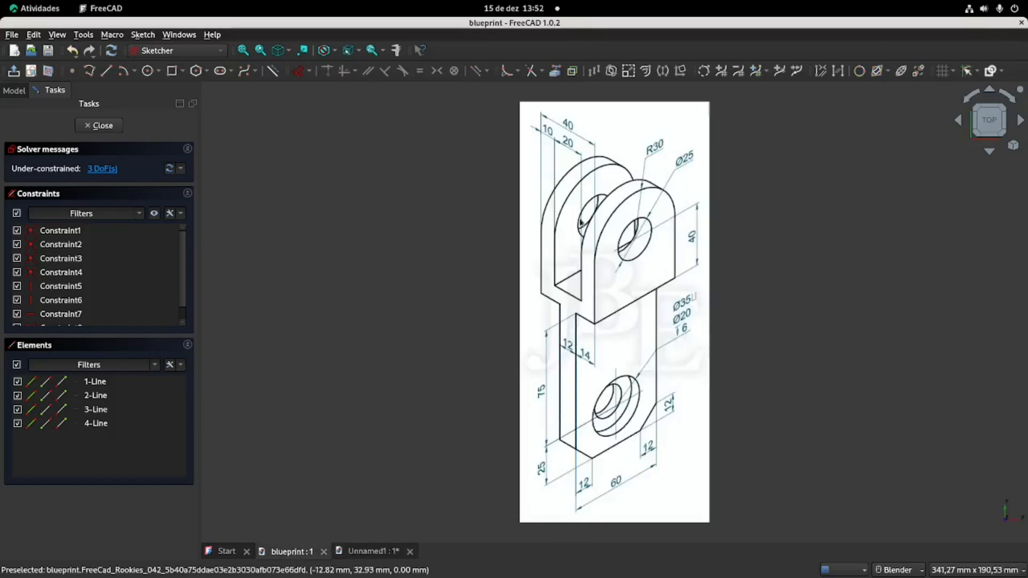
{"action": "left_click", "coordinate": [374, 551]}
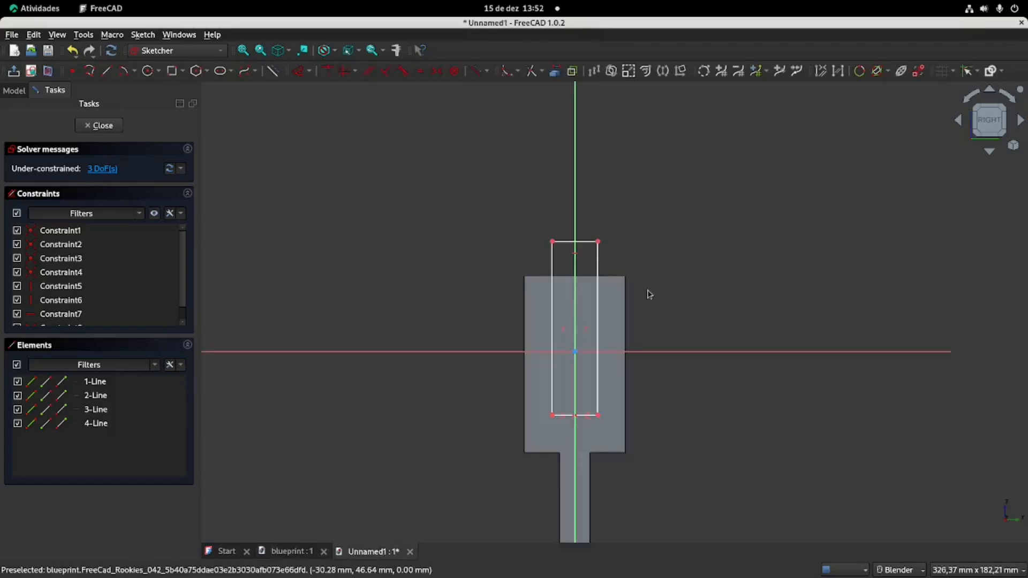
{"action": "left_click", "coordinate": [568, 242]}
{"action": "left_click", "coordinate": [298, 74]}
{"action": "left_click", "coordinate": [513, 204]}
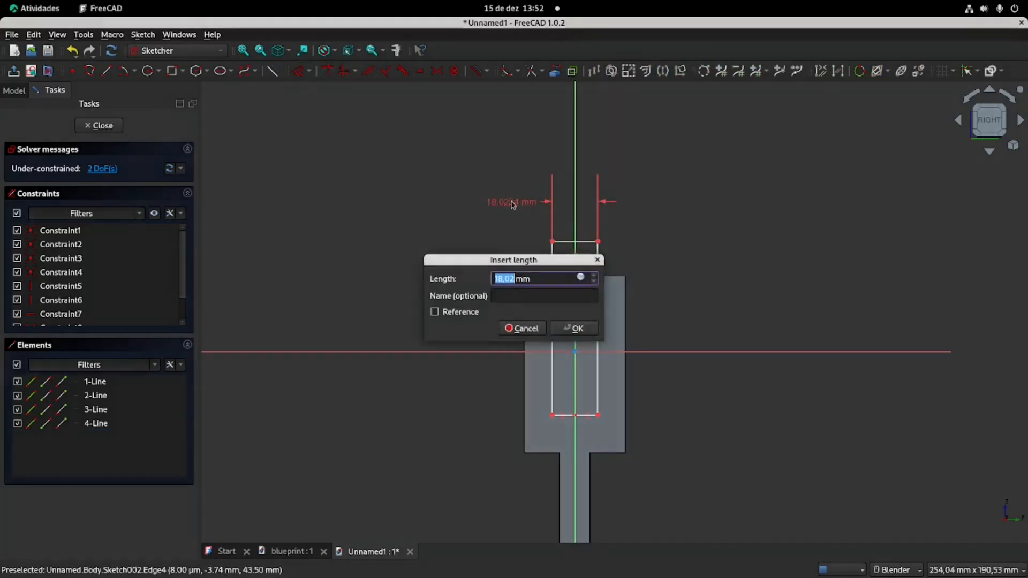
{"action": "type", "text": "20"}
{"action": "key", "text": "Return"}
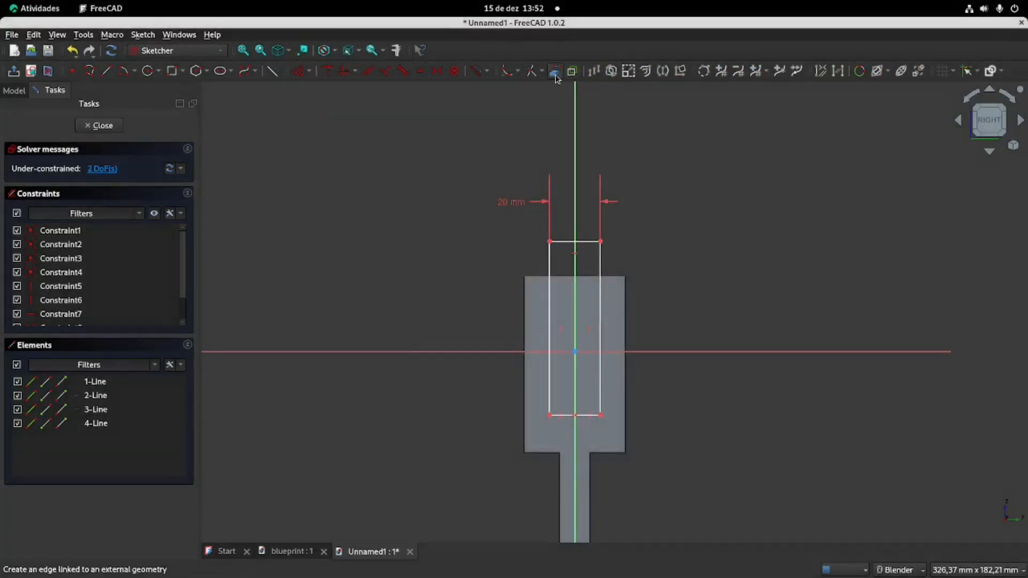
Project the block's bottom edge as external geometry and draw a vertical line to it from the rectangle's lower corner
{"action": "left_click", "coordinate": [543, 454]}
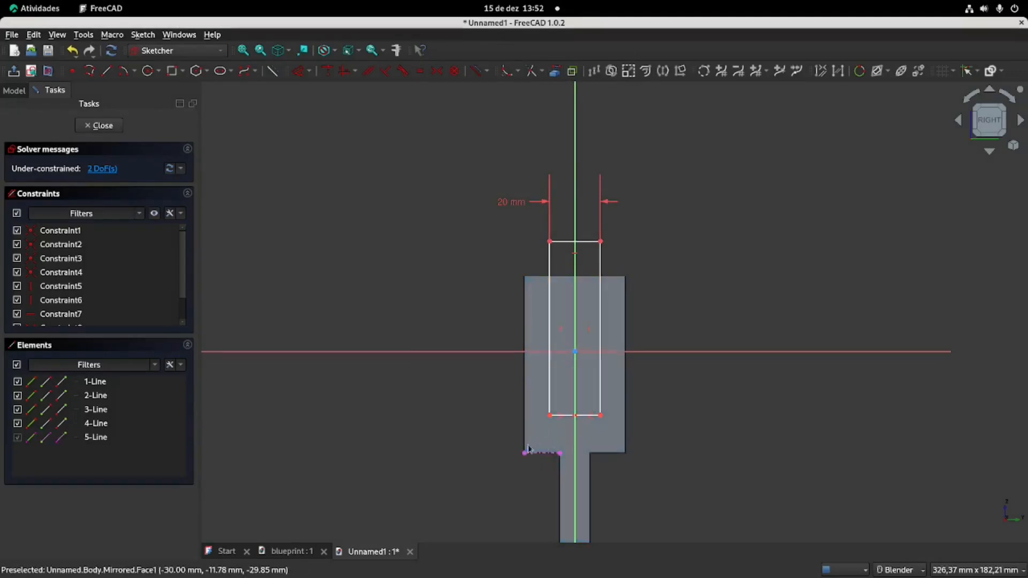
{"action": "left_click", "coordinate": [298, 74]}
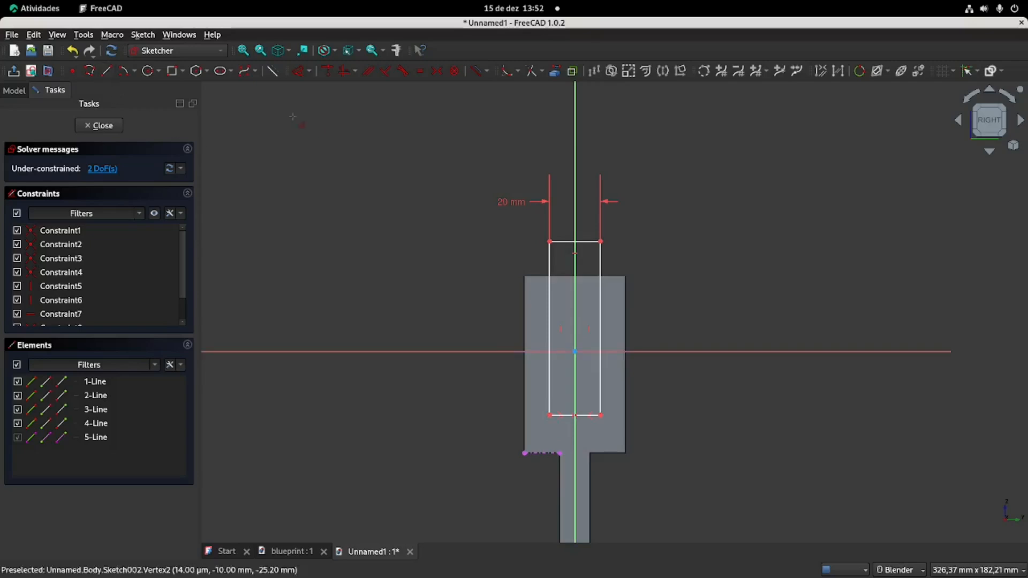
{"action": "left_click", "coordinate": [106, 71]}
{"action": "scroll", "coordinate": [607, 296], "scroll_direction": "up", "scroll_amount": 3}
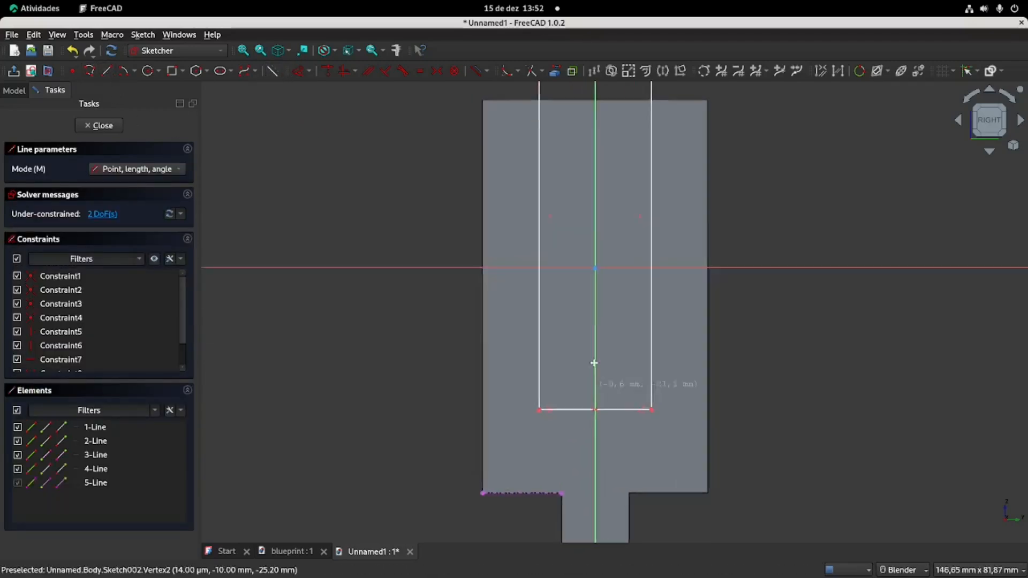
{"action": "left_click", "coordinate": [553, 316]}
{"action": "left_click", "coordinate": [555, 397]}
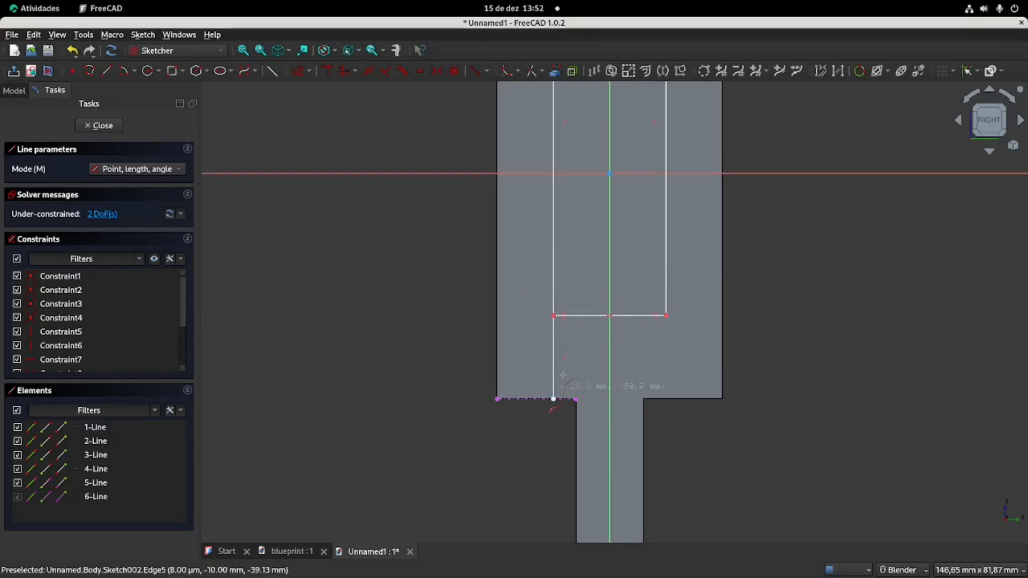
{"action": "key", "text": "Escape"}
Convert the short vertical line below the rectangle to construction geometry
{"action": "right_click", "coordinate": [553, 351]}
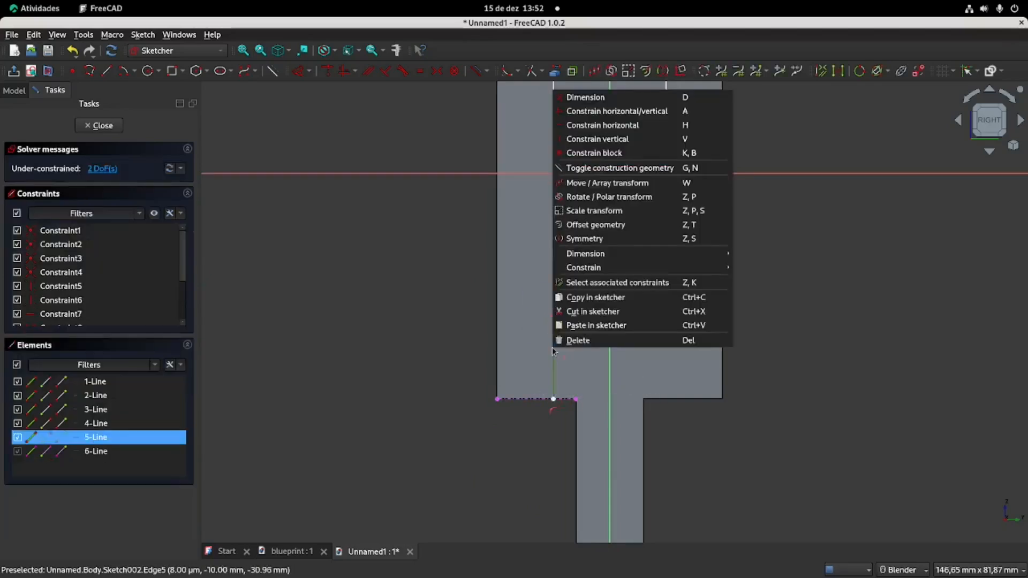
{"action": "left_click", "coordinate": [444, 334]}
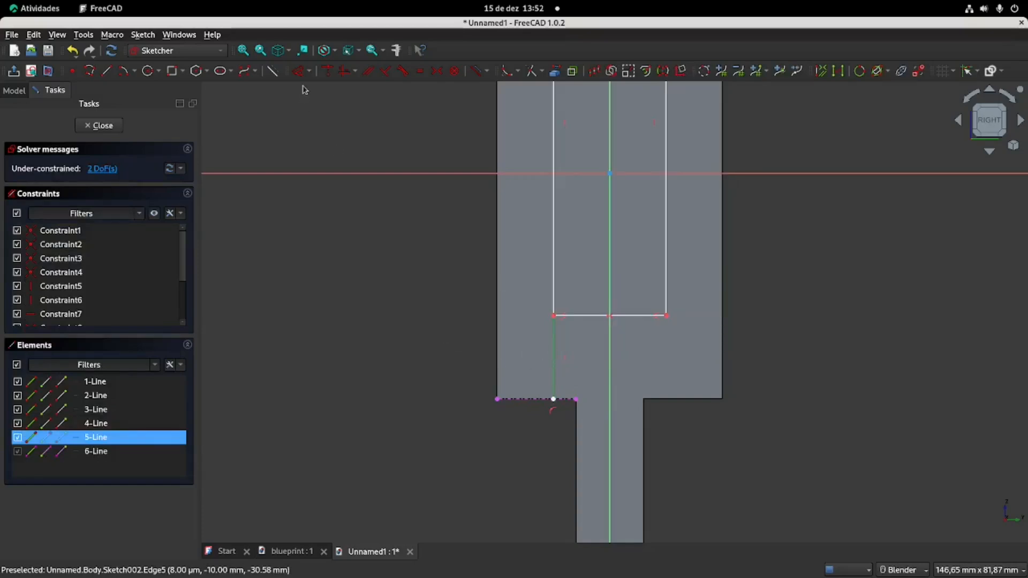
{"action": "left_click", "coordinate": [273, 71]}
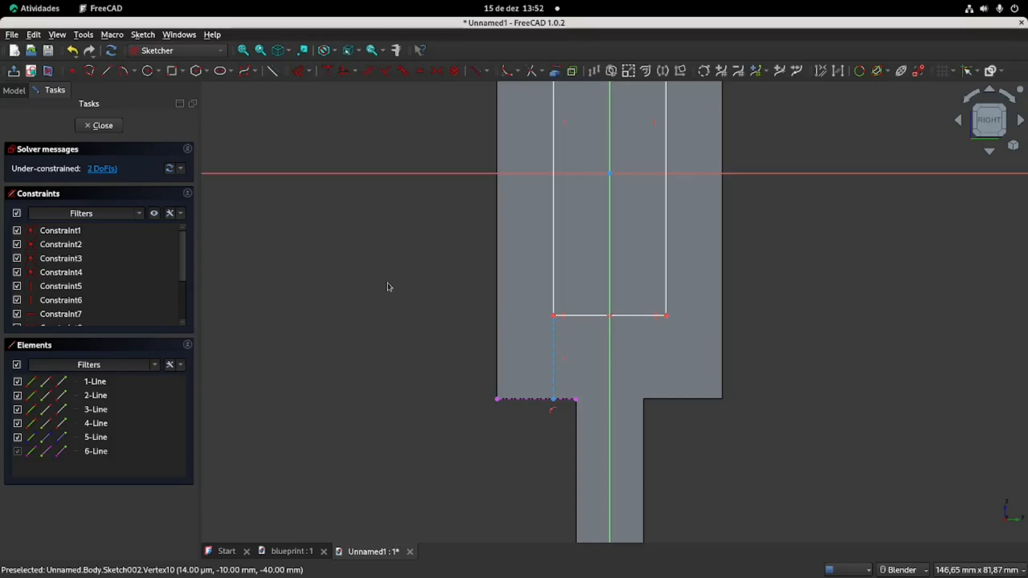
Dimension the construction line to 10 mm to set the thickness of the slot's floor
{"action": "left_click", "coordinate": [552, 352]}
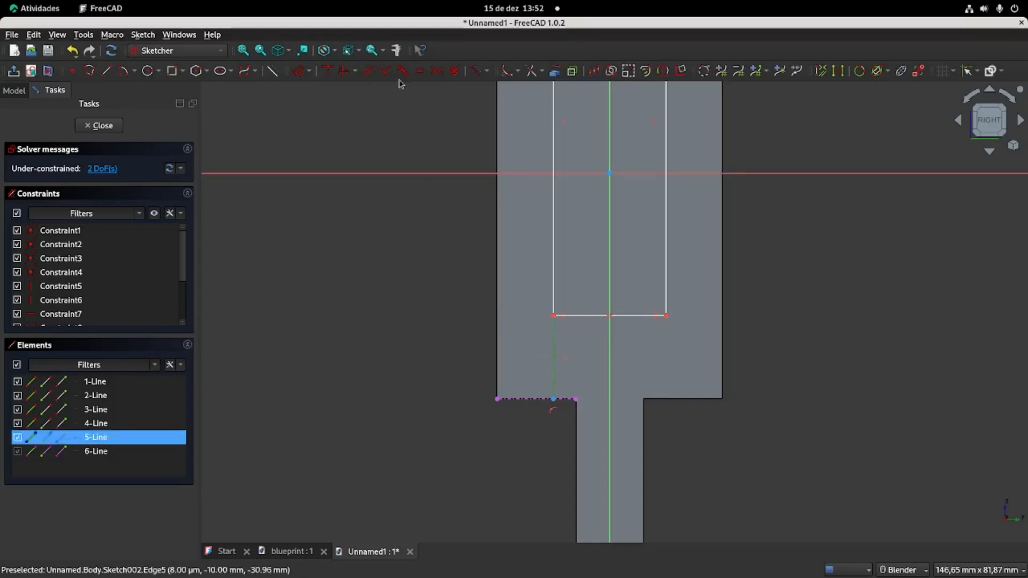
{"action": "left_click", "coordinate": [325, 72]}
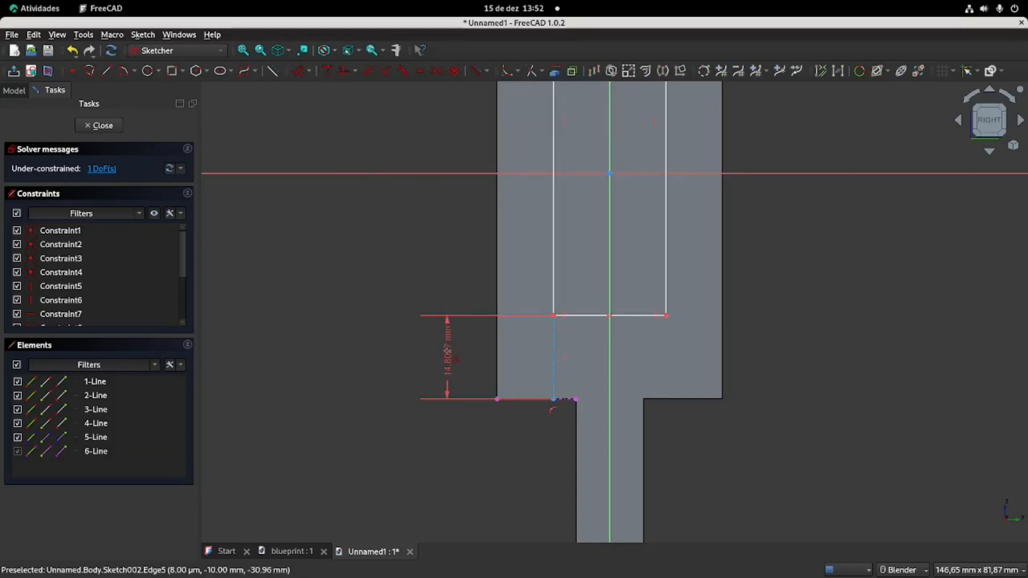
{"action": "type", "text": "10"}
{"action": "key", "text": "Return"}
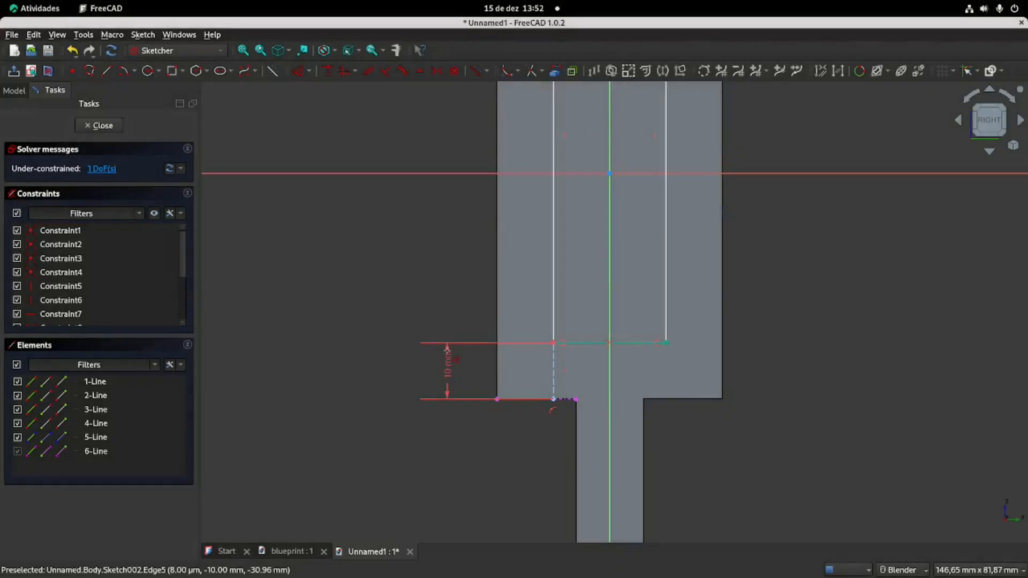
Project the block's upper side edge into the sketch as external geometry
{"action": "scroll", "coordinate": [663, 354], "scroll_direction": "down", "scroll_amount": 2}
{"action": "middle_click_drag", "start_coordinate": [677, 183], "coordinate": [650, 298], "text": "shift"}
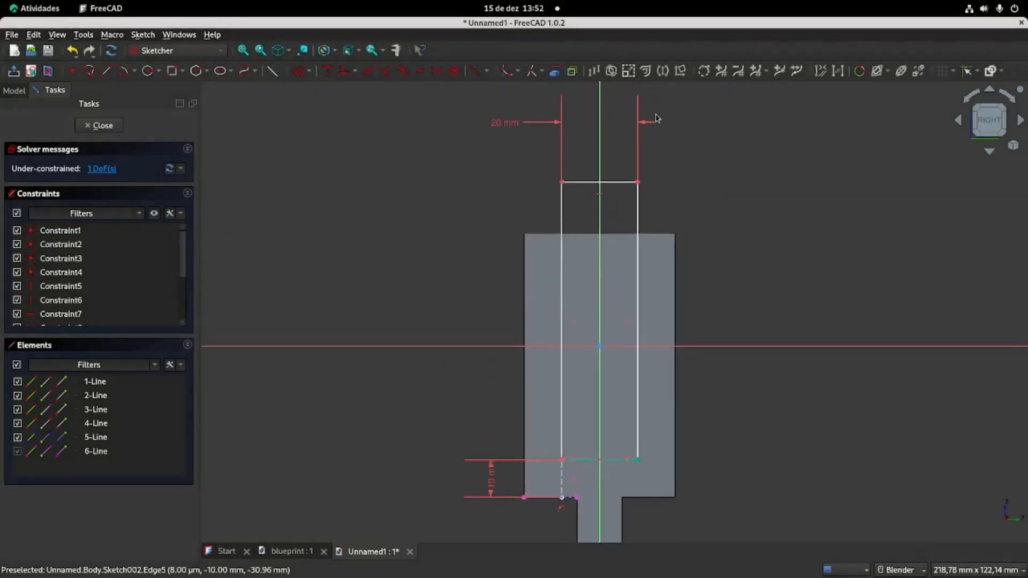
{"action": "left_click", "coordinate": [555, 71]}
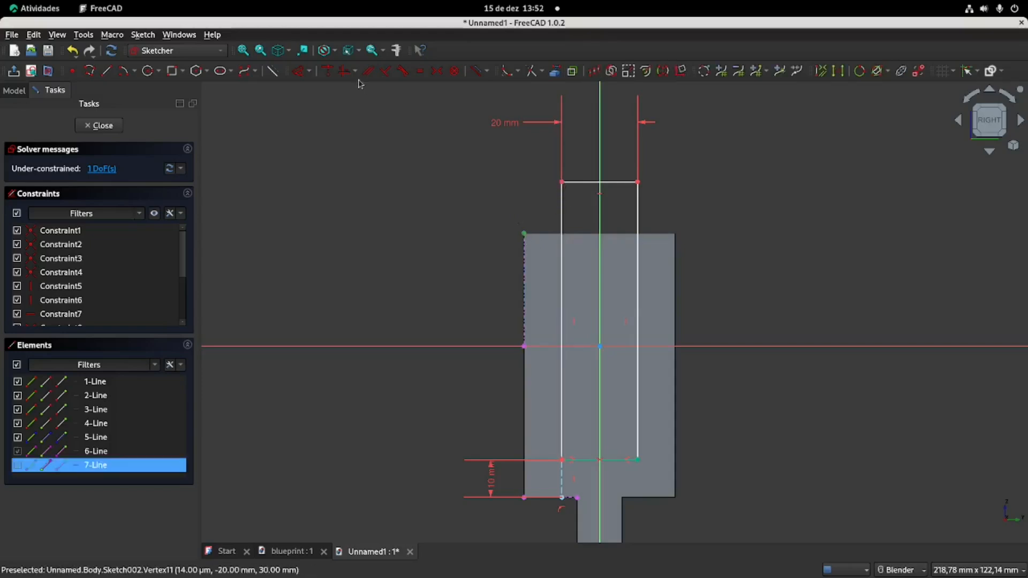
{"action": "left_click", "coordinate": [327, 73]}
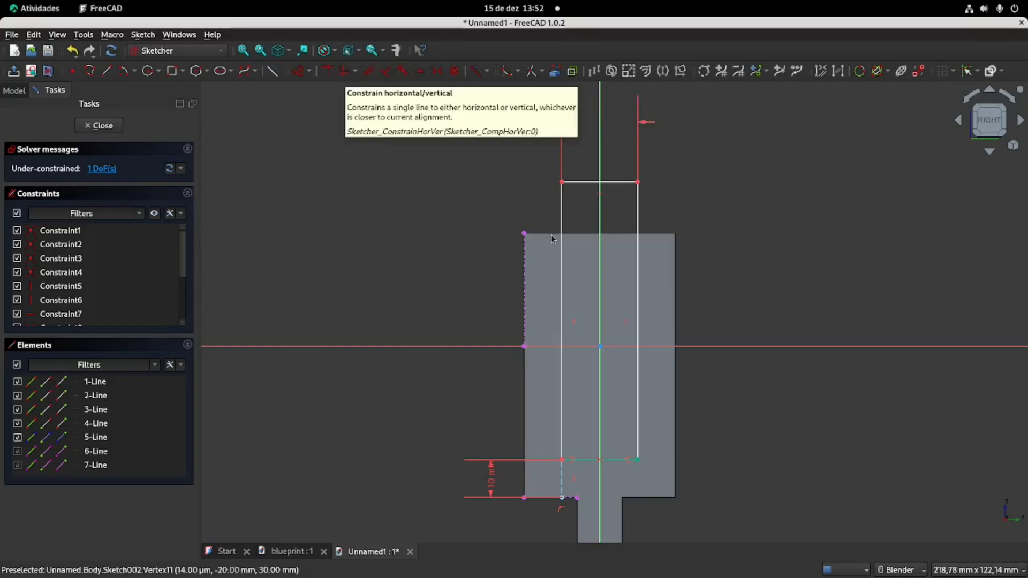
Try to align the rectangle's upper corner with the block's projected top corner using a horizontal/vertical constraint, and undo it
{"action": "left_click", "coordinate": [524, 234]}
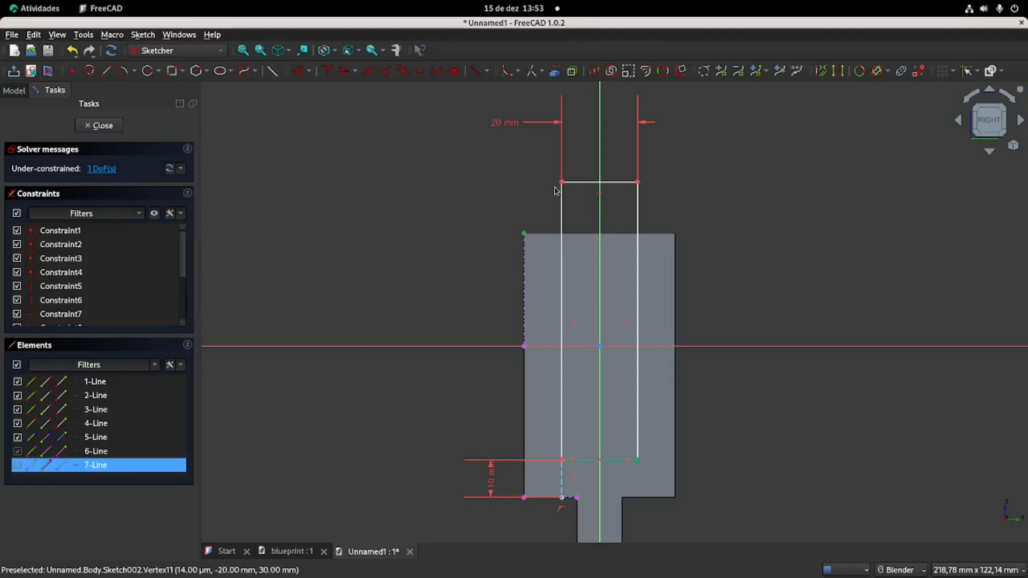
{"action": "left_click", "coordinate": [562, 183]}
{"action": "left_click", "coordinate": [343, 70]}
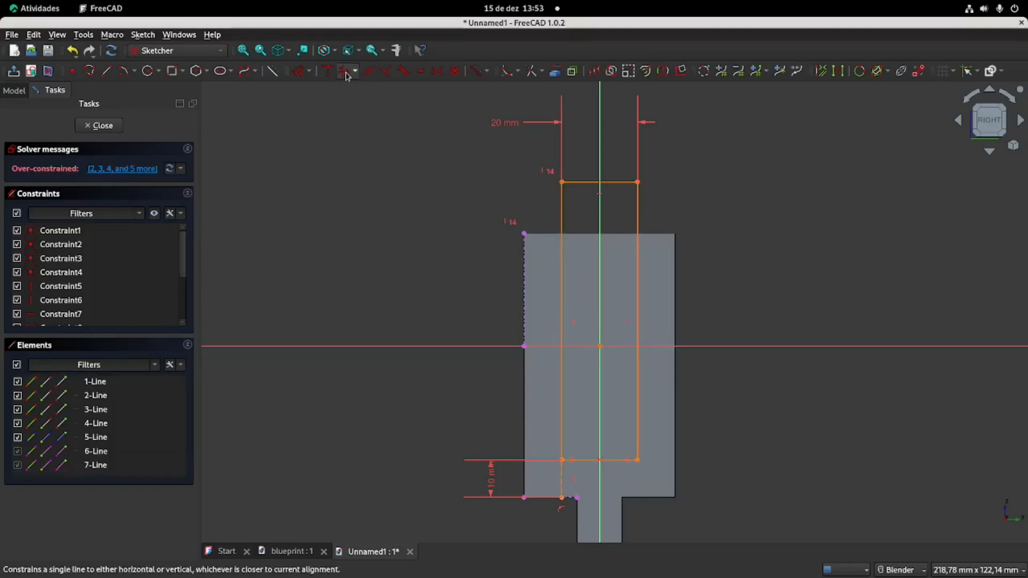
{"action": "key", "text": "ctrl+z"}
Lower the rectangle's upper edge close to the block's top and constrain its corner horizontally to the projected top corner
{"action": "left_click_drag", "start_coordinate": [564, 186], "coordinate": [562, 231]}
{"action": "left_click", "coordinate": [562, 229]}
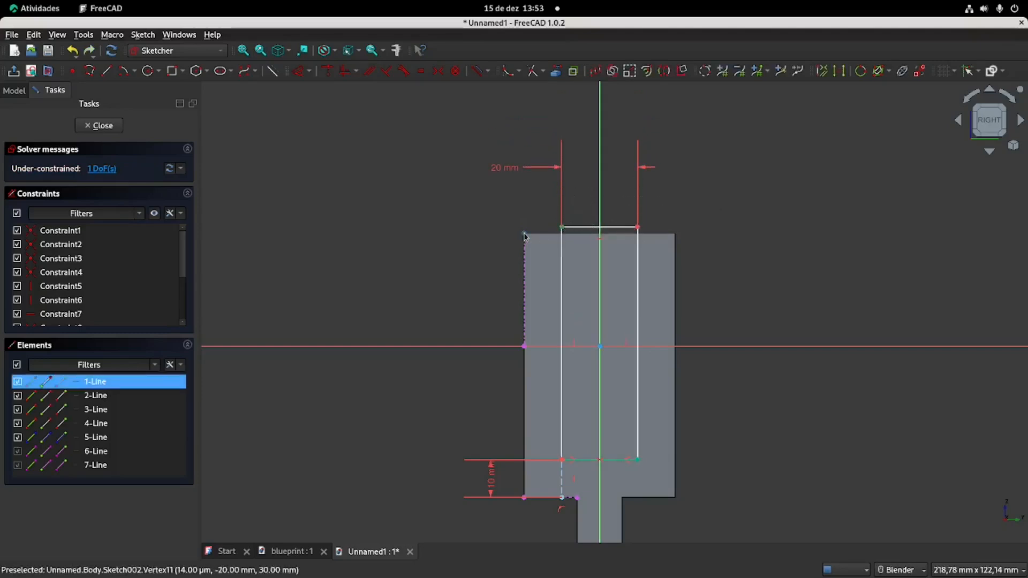
{"action": "left_click", "coordinate": [524, 233]}
{"action": "left_click", "coordinate": [344, 71]}
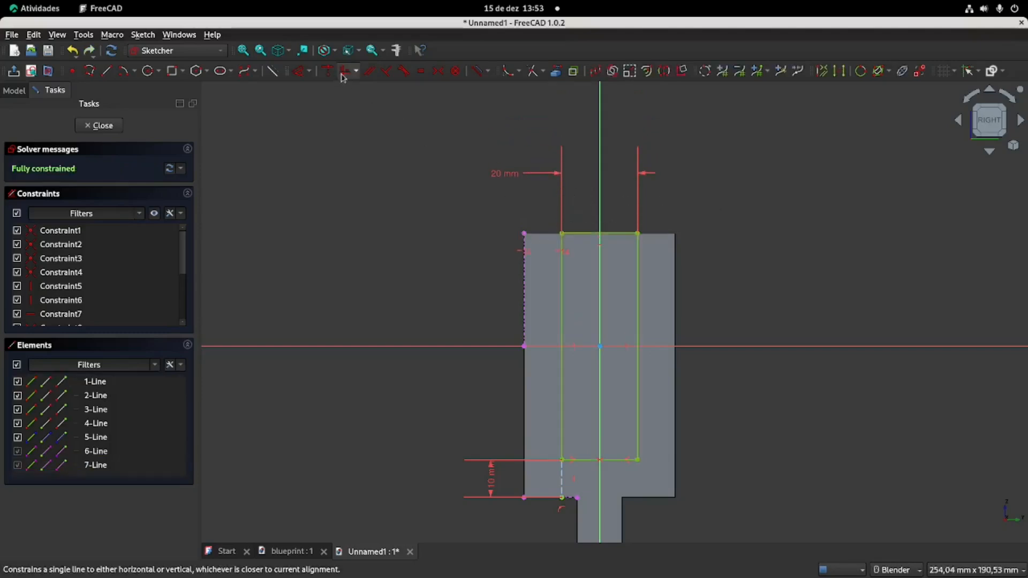
Finish the slot sketch and pocket it through all, symmetric to the sketch plane
{"action": "left_click", "coordinate": [13, 71]}
{"action": "middle_click_drag", "start_coordinate": [787, 307], "coordinate": [608, 236], "text": "shift"}
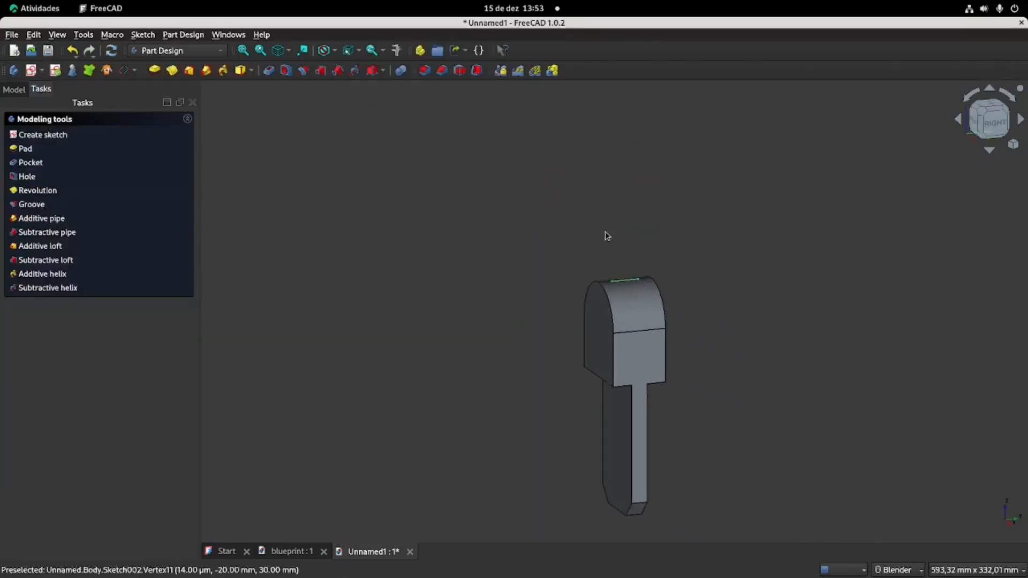
{"action": "left_click", "coordinate": [269, 72]}
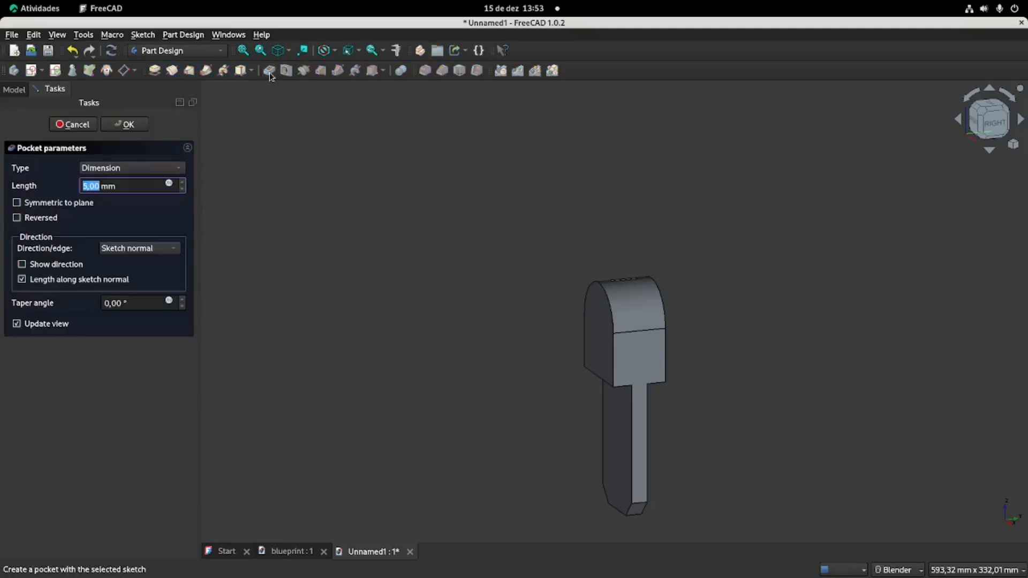
{"action": "left_click", "coordinate": [138, 171]}
{"action": "left_click", "coordinate": [136, 185]}
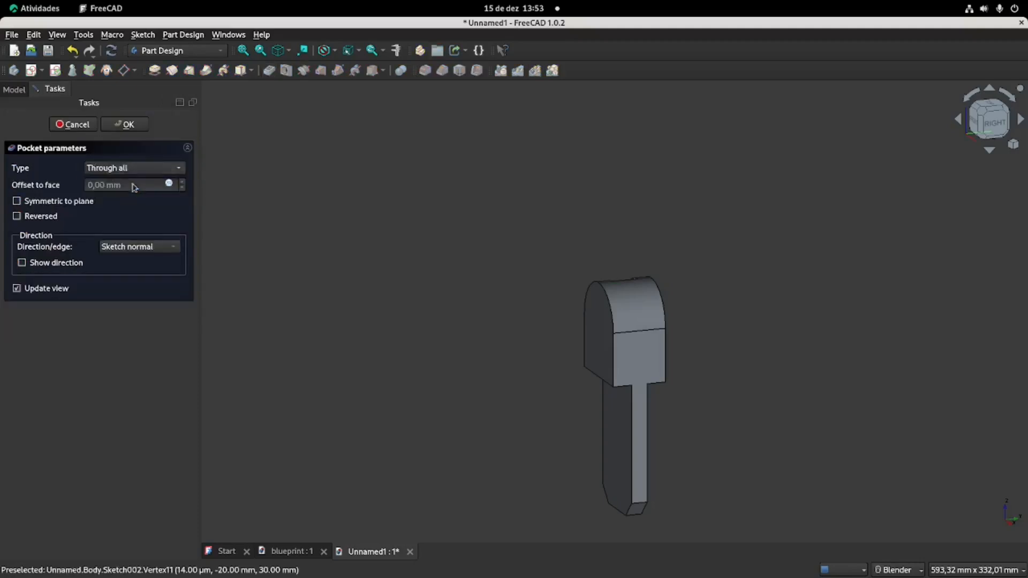
{"action": "left_click", "coordinate": [66, 203]}
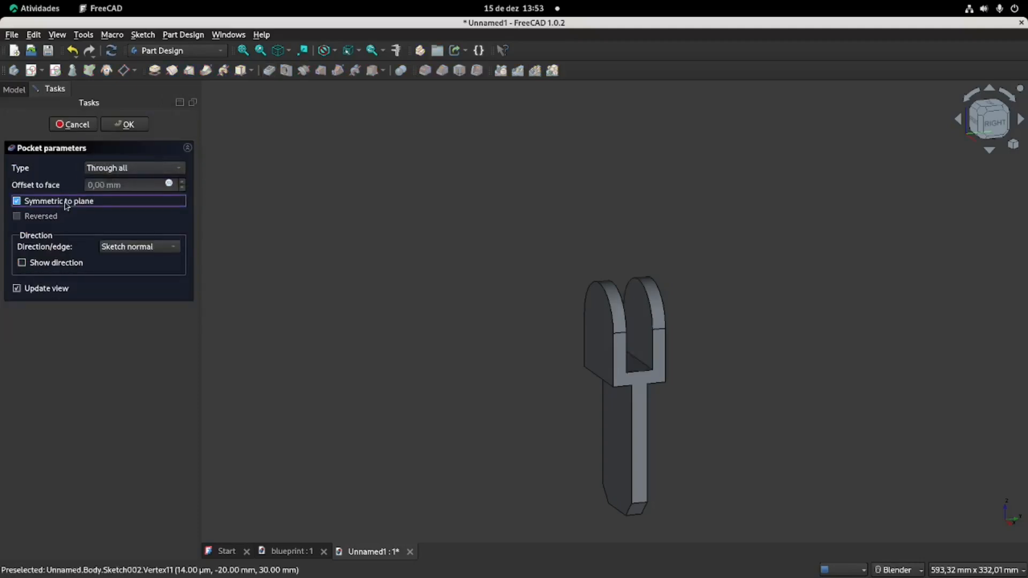
{"action": "left_click", "coordinate": [124, 125]}
{"action": "middle_click_drag", "start_coordinate": [695, 258], "coordinate": [570, 250]}
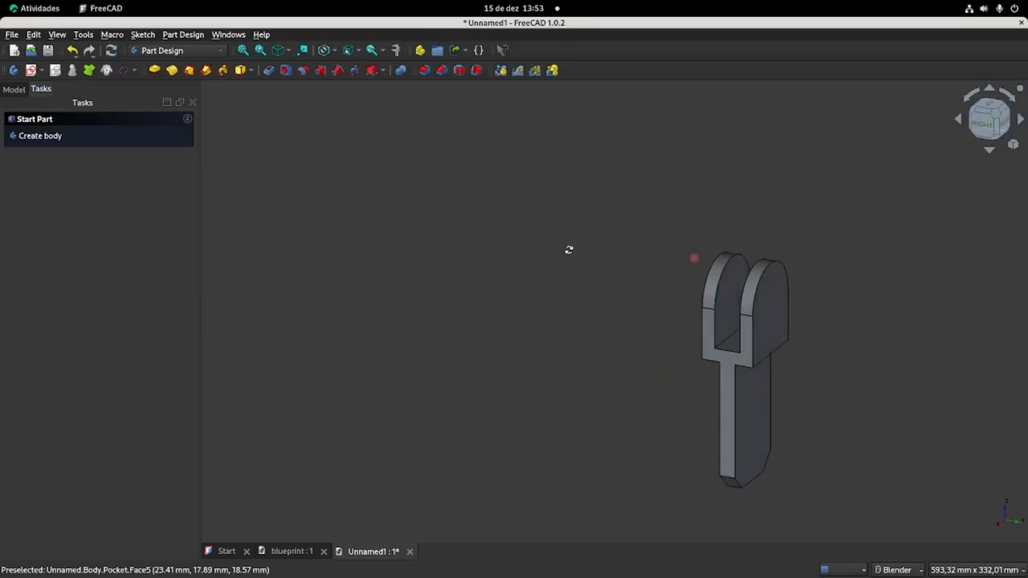
Check the upper hole dimensions in the blueprint and start a new sketch on the part's XZ plane
{"action": "left_click", "coordinate": [288, 552]}
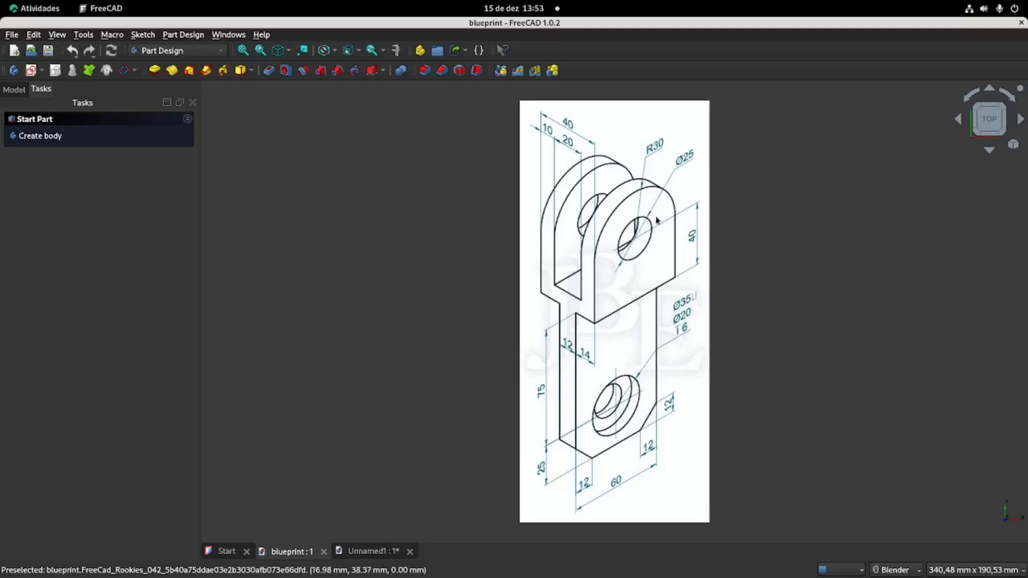
{"action": "left_click", "coordinate": [365, 553]}
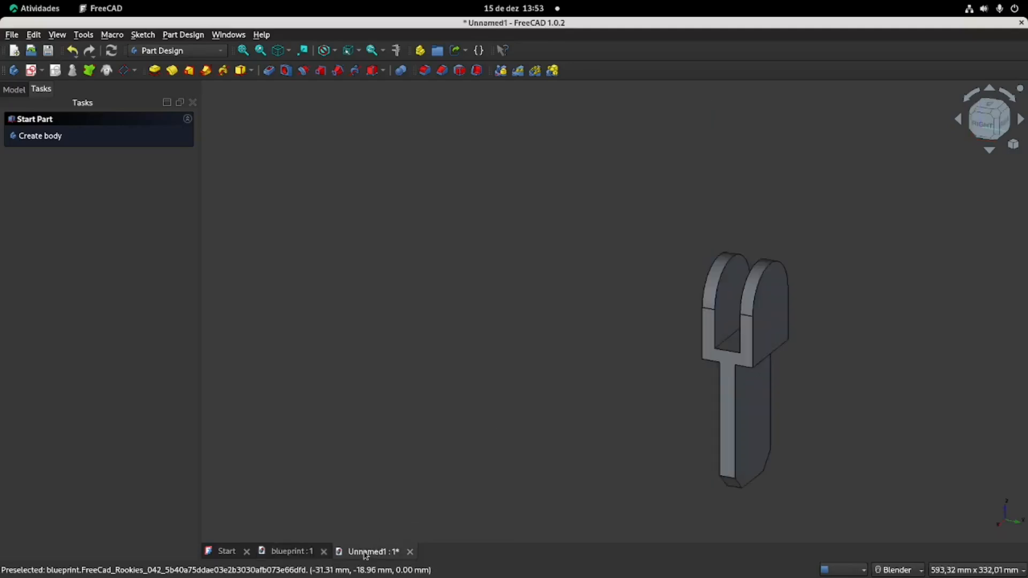
{"action": "mouse_move", "coordinate": [634, 229]}
{"action": "middle_mouse_down"}
{"action": "mouse_move", "coordinate": [616, 227]}
{"action": "mouse_move", "coordinate": [626, 257]}
{"action": "mouse_move", "coordinate": [439, 219]}
{"action": "middle_mouse_up"}
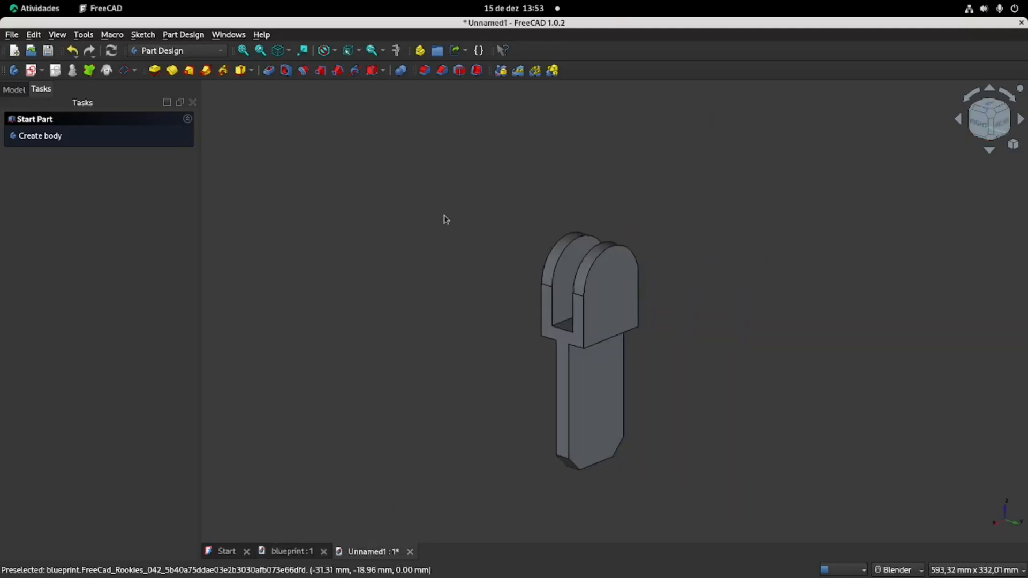
{"action": "left_click", "coordinate": [31, 70]}
{"action": "mouse_move", "coordinate": [564, 217]}
{"action": "middle_mouse_down"}
{"action": "mouse_move", "coordinate": [464, 196]}
{"action": "mouse_move", "coordinate": [492, 332]}
{"action": "middle_mouse_up"}
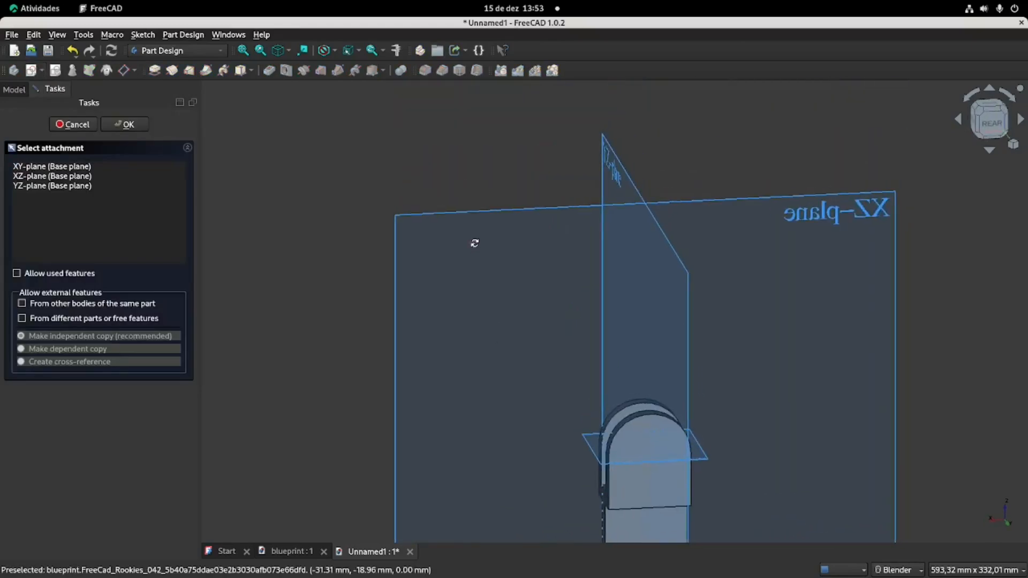
{"action": "left_click", "coordinate": [797, 211]}
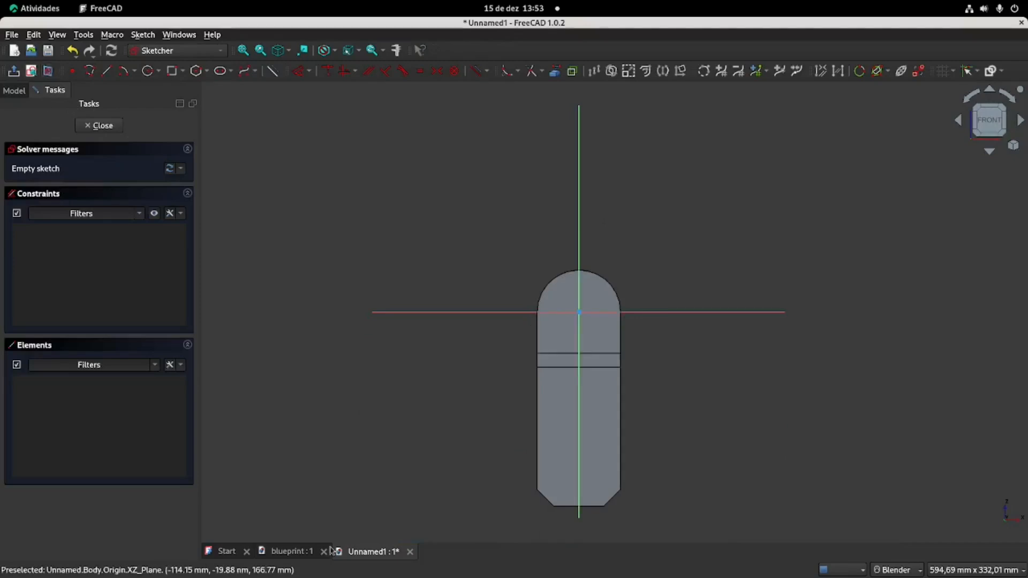
Consult the blueprint and draw a 25 mm diameter circle centred on the sketch origin
{"action": "left_click", "coordinate": [293, 551]}
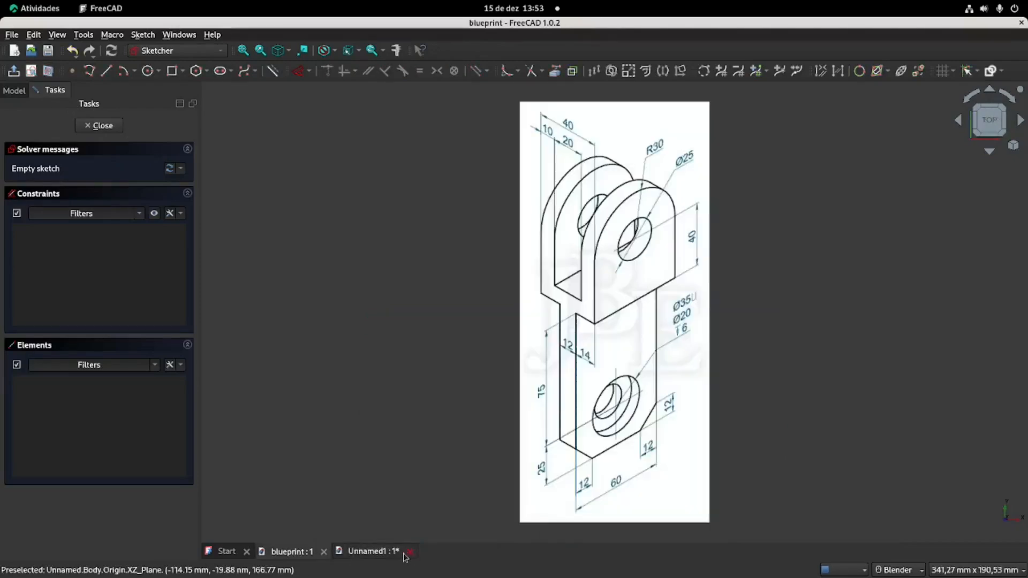
{"action": "left_click", "coordinate": [374, 551]}
{"action": "left_click", "coordinate": [149, 72]}
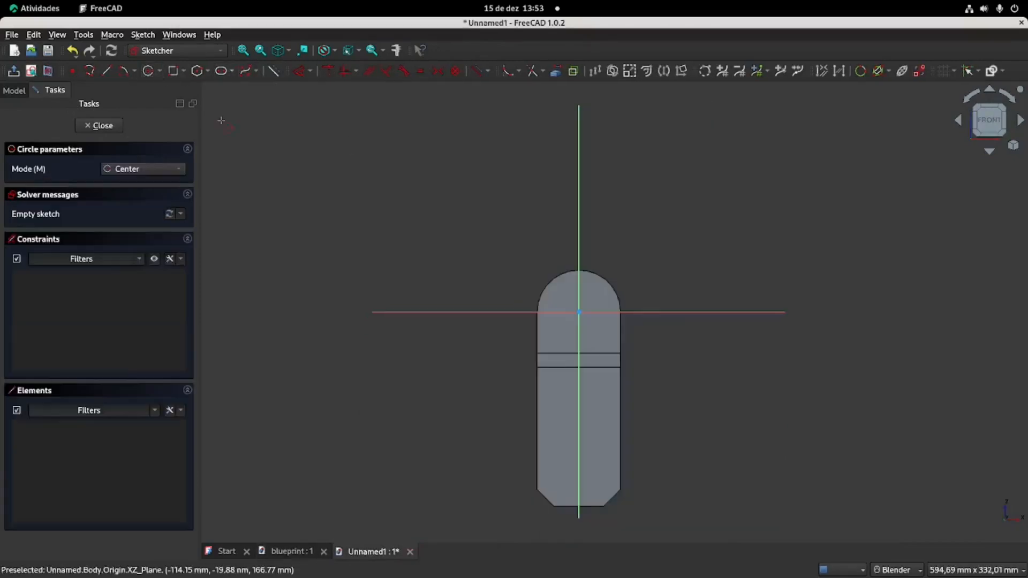
{"action": "left_click", "coordinate": [578, 311]}
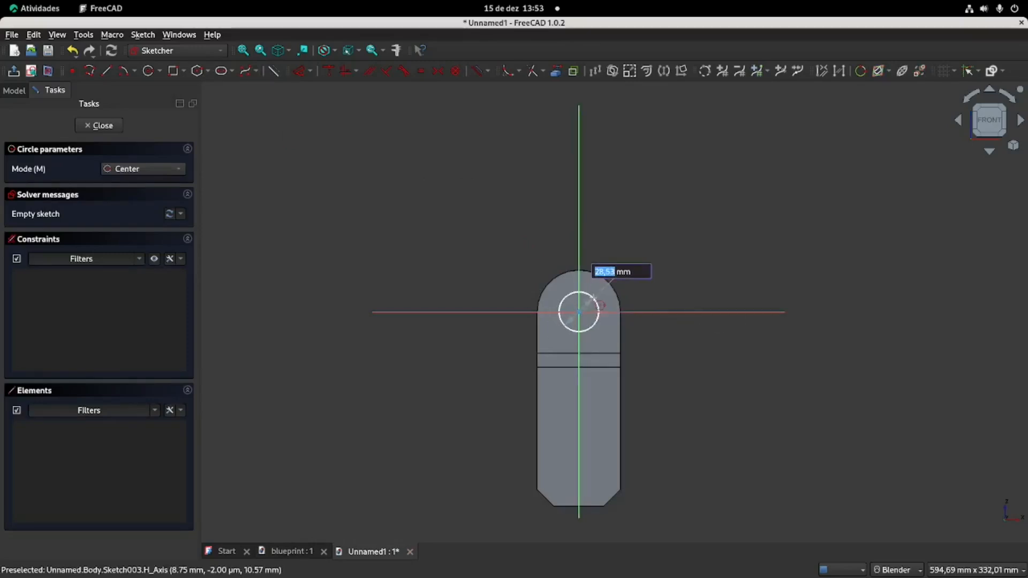
{"action": "key", "text": "Return"}
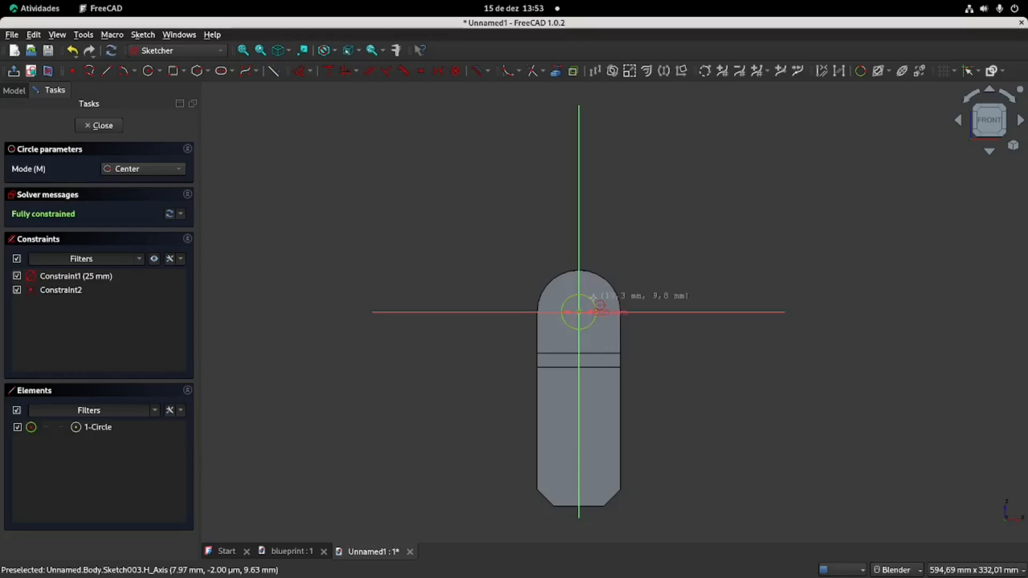
Finish the circle sketch and pocket it through all, symmetric to the sketch plane, to cut both lugs of the clevis
{"action": "scroll", "coordinate": [591, 298], "scroll_direction": "up", "scroll_amount": 2}
{"action": "left_click", "coordinate": [31, 71]}
{"action": "mouse_move", "coordinate": [557, 345]}
{"action": "middle_mouse_down"}
{"action": "mouse_move", "coordinate": [637, 376]}
{"action": "mouse_move", "coordinate": [715, 367]}
{"action": "mouse_move", "coordinate": [672, 308]}
{"action": "middle_mouse_up"}
{"action": "scroll", "coordinate": [591, 333], "scroll_direction": "up", "scroll_amount": 3}
{"action": "middle_click_drag", "start_coordinate": [592, 333], "coordinate": [627, 323]}
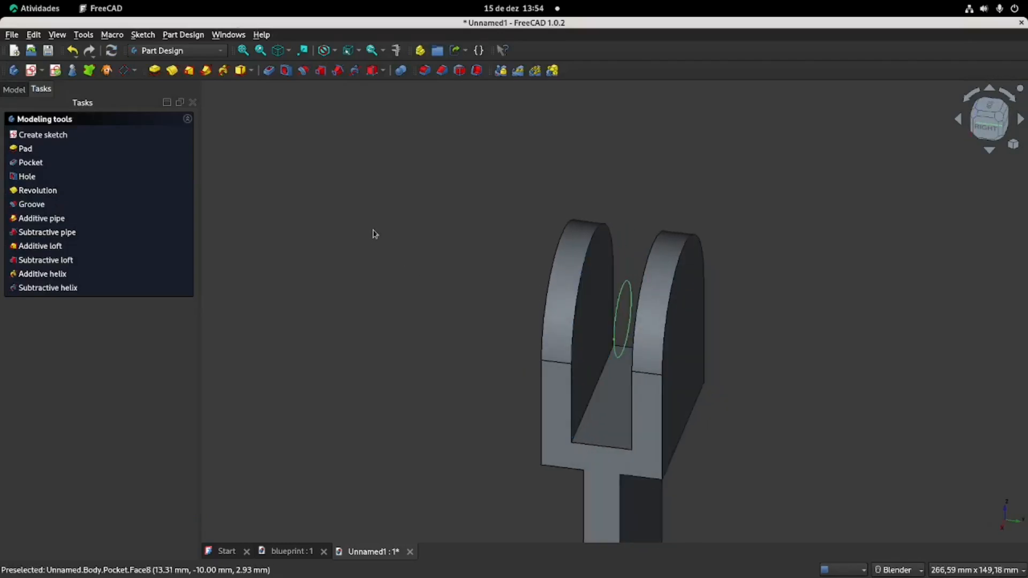
{"action": "left_click", "coordinate": [268, 70]}
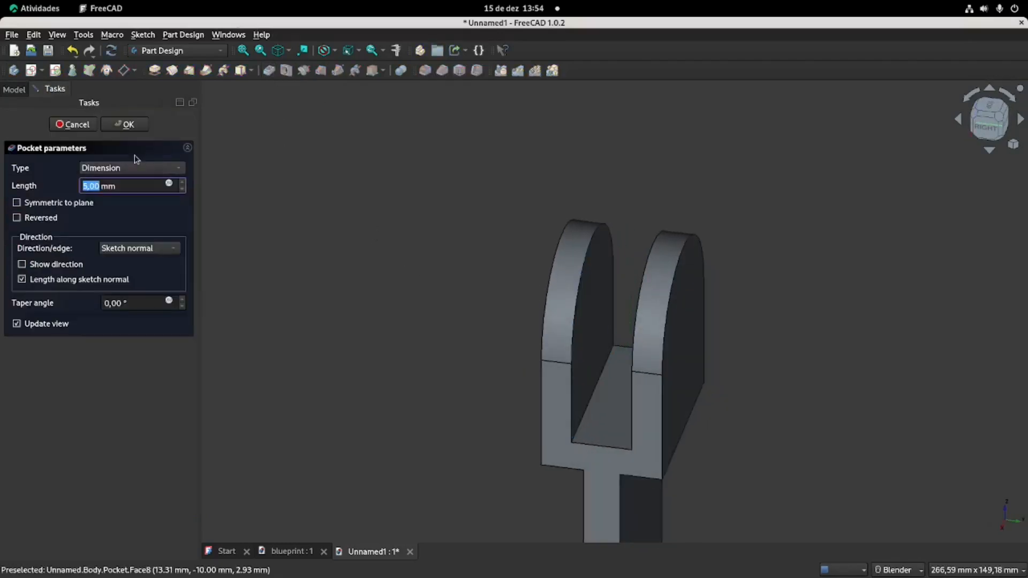
{"action": "left_click", "coordinate": [145, 169]}
{"action": "left_click", "coordinate": [142, 187]}
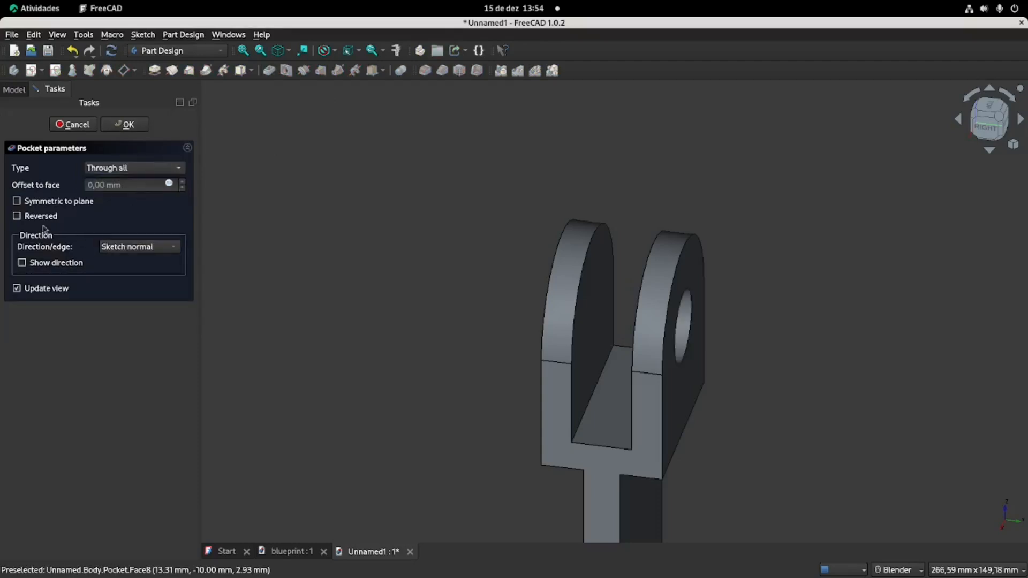
{"action": "left_click", "coordinate": [16, 201]}
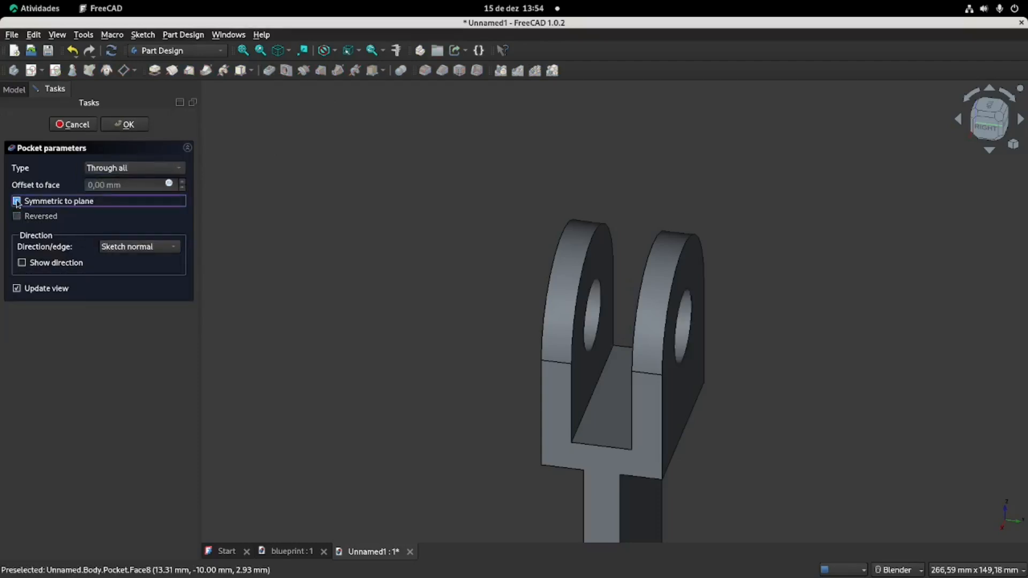
{"action": "left_click", "coordinate": [124, 129]}
Check the lower hole dimensions in the blueprint and start a sketch on the lower plate's front face
{"action": "scroll", "coordinate": [527, 285], "scroll_direction": "down", "scroll_amount": 2}
{"action": "middle_click_drag", "start_coordinate": [656, 355], "coordinate": [663, 243], "text": "shift"}
{"action": "middle_click_drag", "start_coordinate": [650, 328], "coordinate": [578, 301]}
{"action": "middle_click_drag", "start_coordinate": [738, 344], "coordinate": [613, 287]}
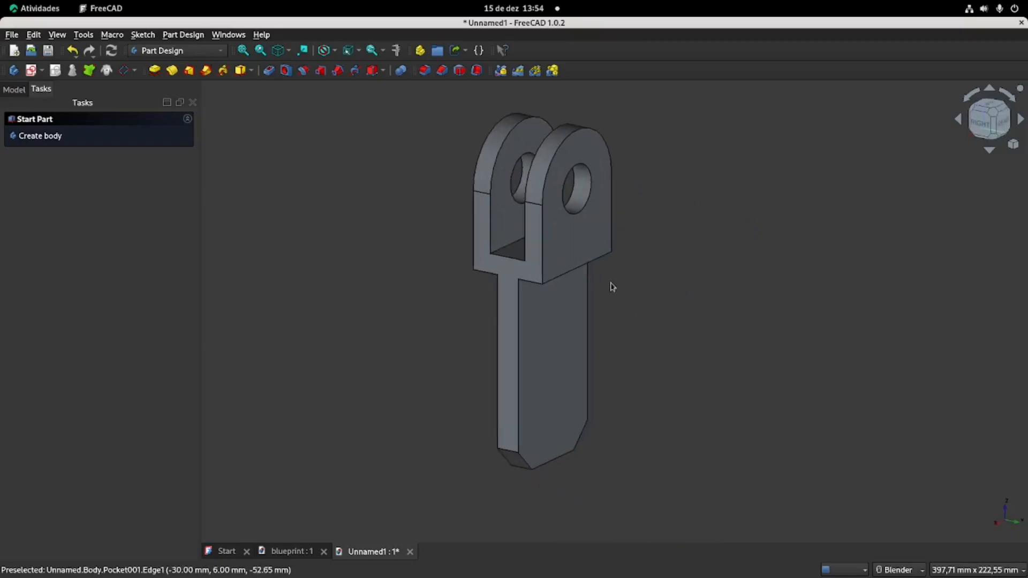
{"action": "key", "text": "0"}
{"action": "key", "text": "v"}
{"action": "key", "text": "f"}
{"action": "left_click", "coordinate": [288, 555]}
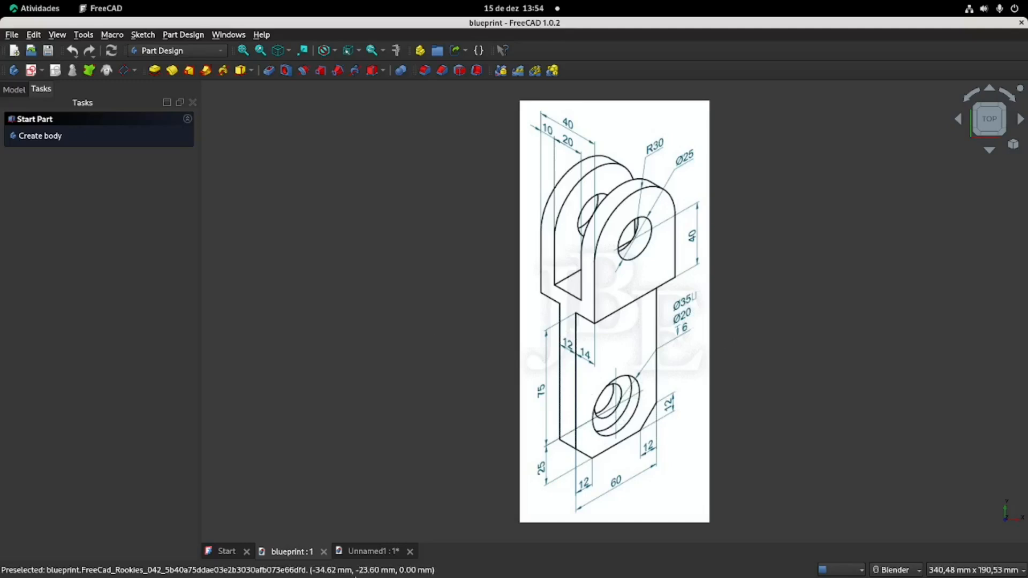
{"action": "left_click", "coordinate": [369, 552]}
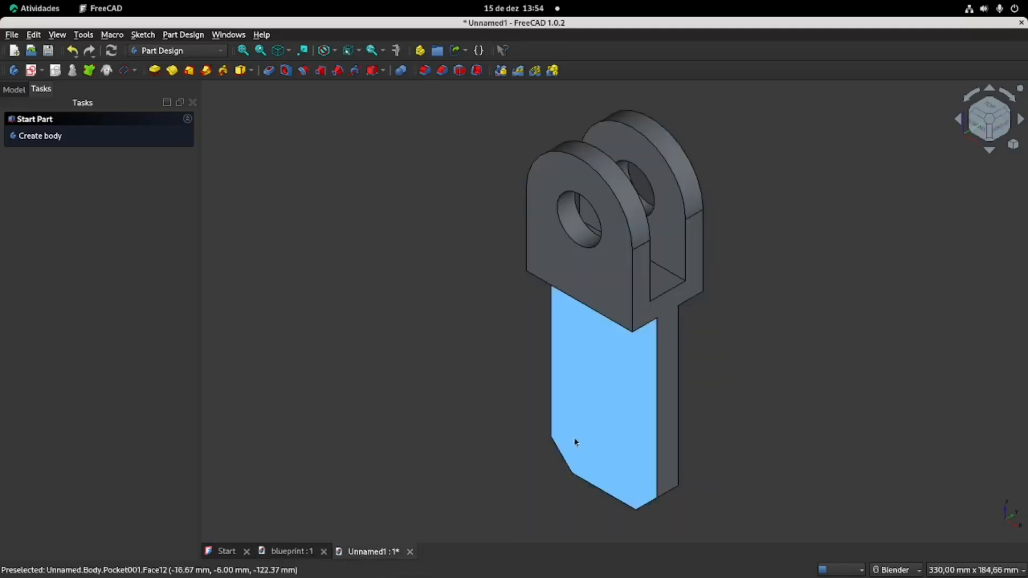
{"action": "left_click", "coordinate": [603, 429]}
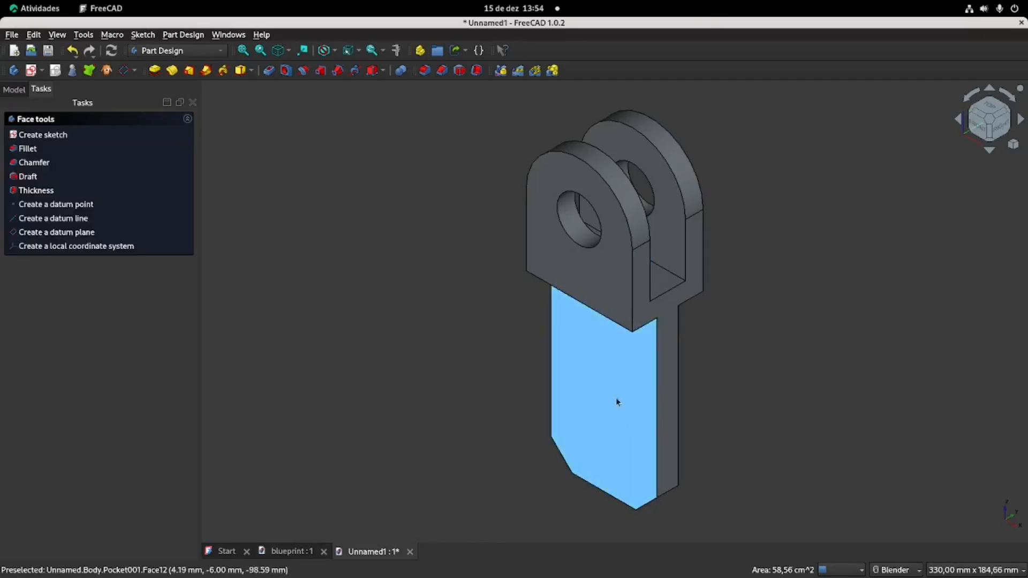
{"action": "middle_click_drag", "start_coordinate": [746, 381], "coordinate": [852, 352]}
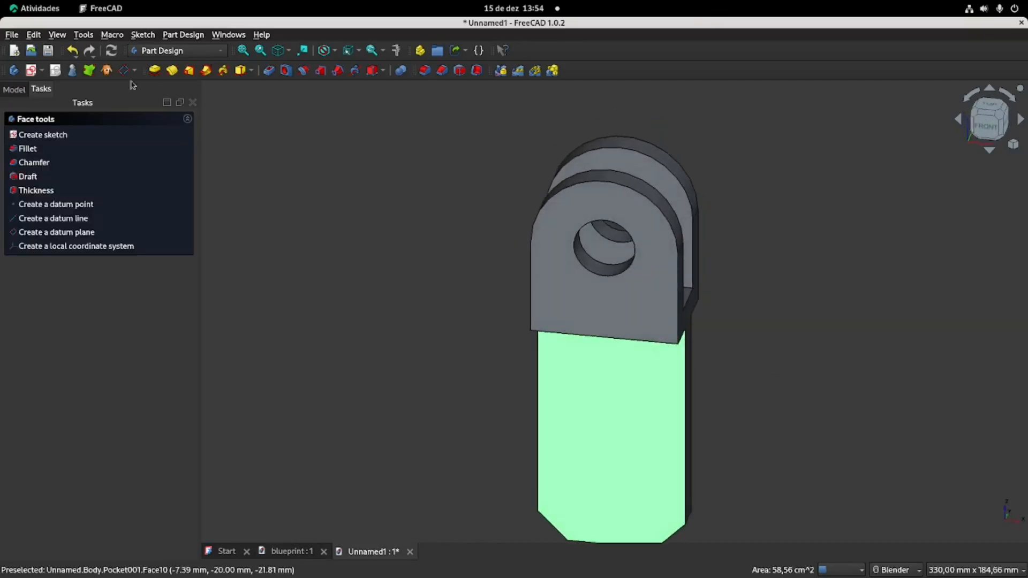
{"action": "left_click", "coordinate": [31, 70]}
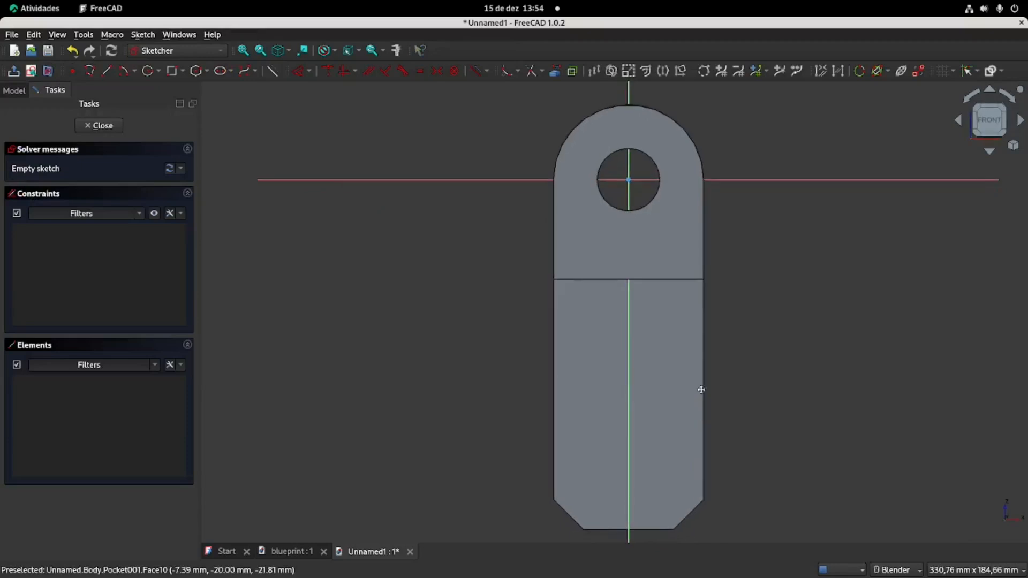
Draw a circle about 28.7 mm in diameter on the vertical axis near the lower end of the plate
{"action": "middle_click_drag", "start_coordinate": [700, 399], "coordinate": [677, 293], "text": "shift"}
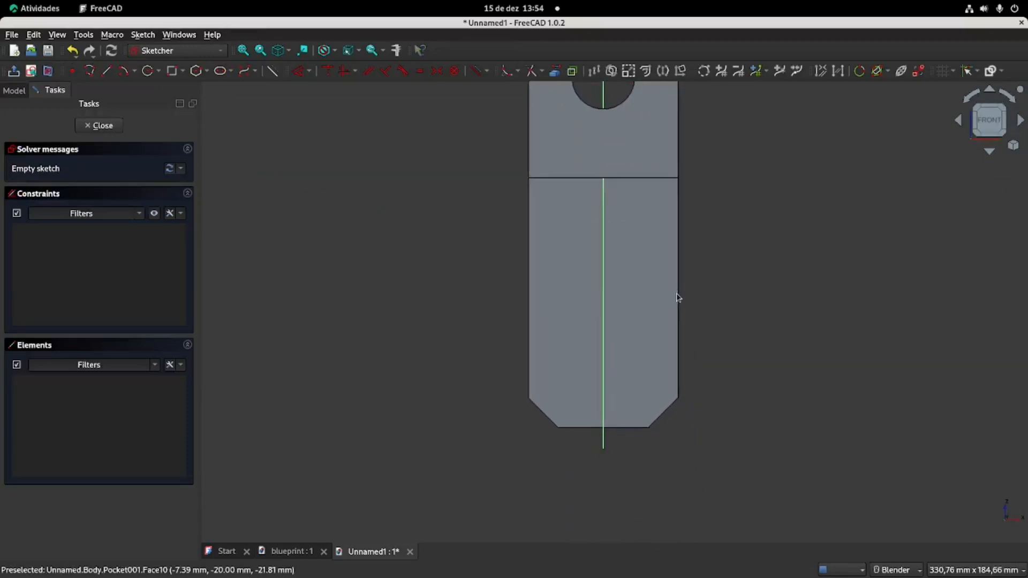
{"action": "left_click", "coordinate": [148, 71]}
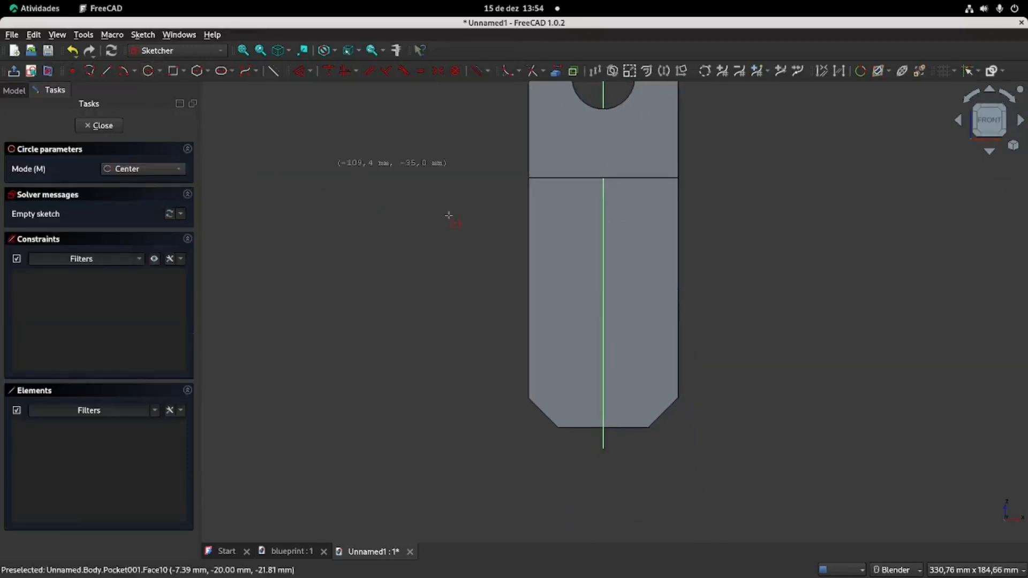
{"action": "left_click", "coordinate": [604, 348]}
{"action": "left_click", "coordinate": [627, 375]}
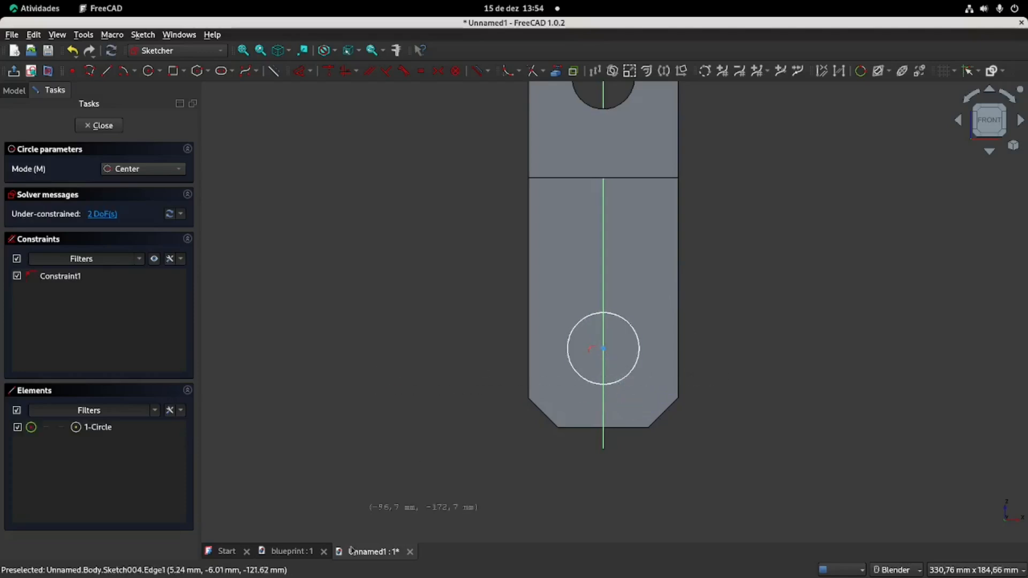
Look up the counterbore diameter in the blueprint and constrain the circle's diameter to 35 mm
{"action": "left_click", "coordinate": [297, 554]}
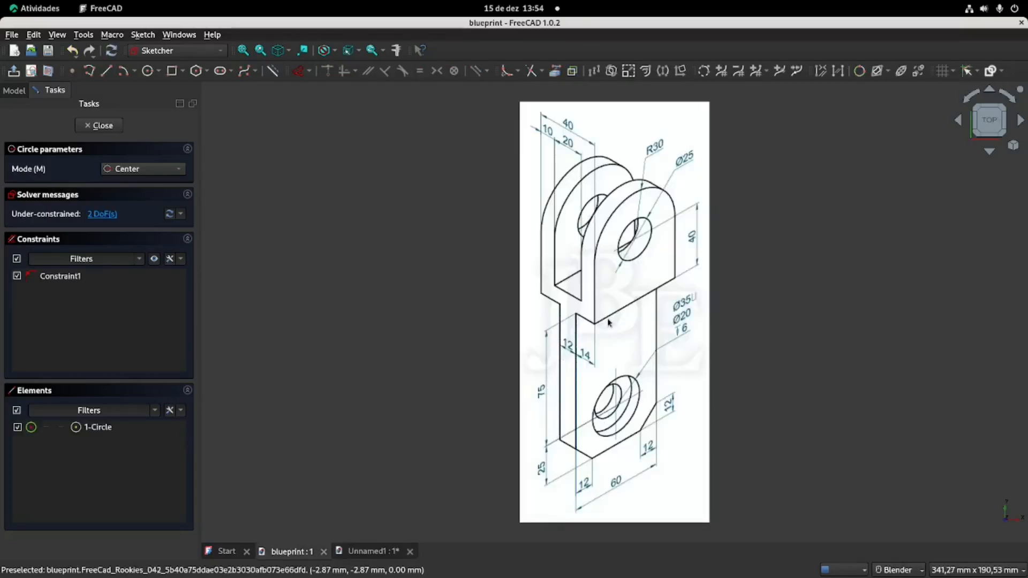
{"action": "left_click", "coordinate": [364, 552]}
{"action": "left_click", "coordinate": [299, 71]}
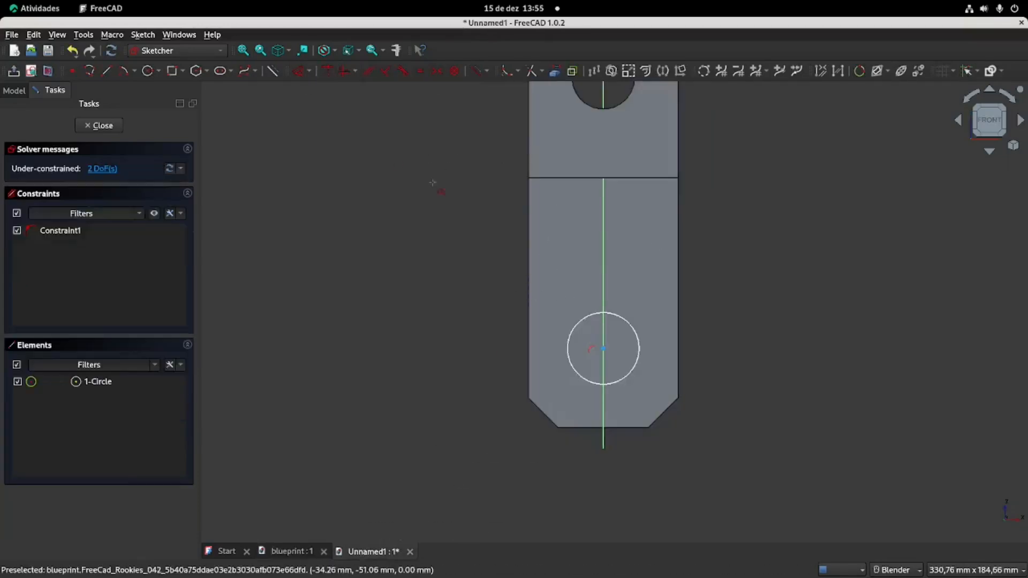
{"action": "left_click", "coordinate": [617, 319]}
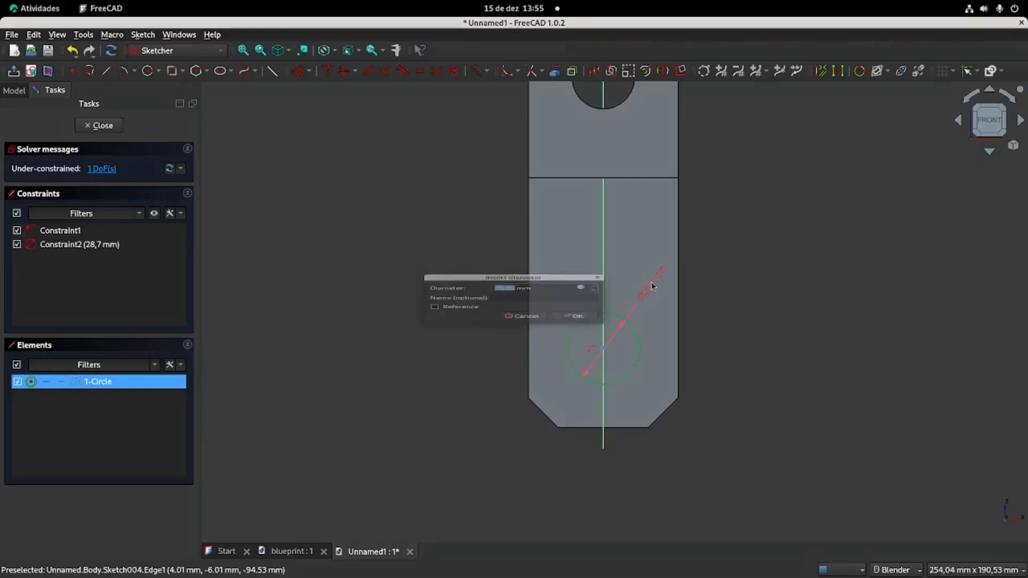
{"action": "left_click", "coordinate": [653, 285]}
{"action": "key", "text": "Return"}
Project the upper block's lower front edge into the sketch as external geometry
{"action": "middle_click_drag", "start_coordinate": [696, 173], "coordinate": [678, 250], "text": "shift"}
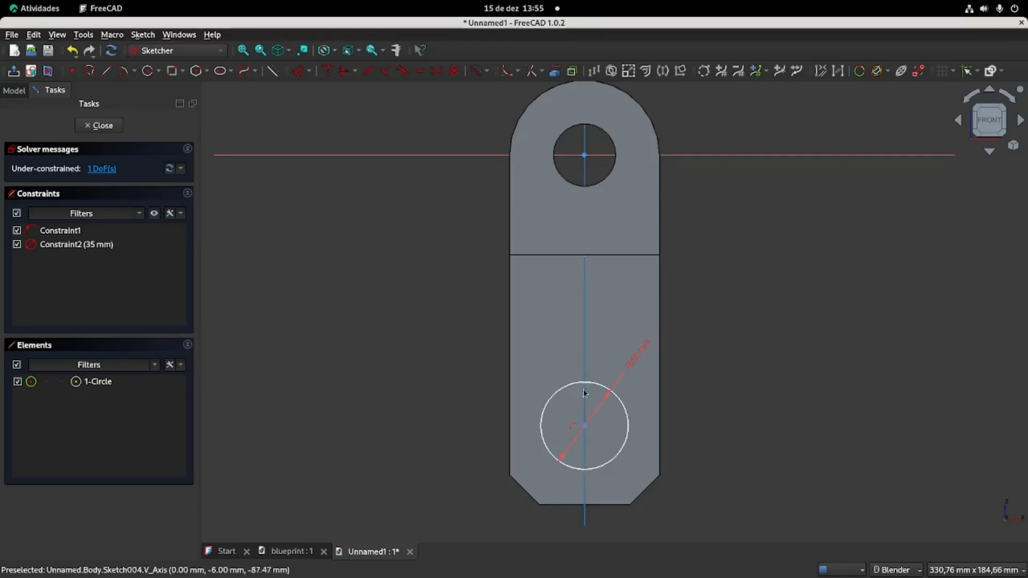
{"action": "left_click", "coordinate": [555, 70]}
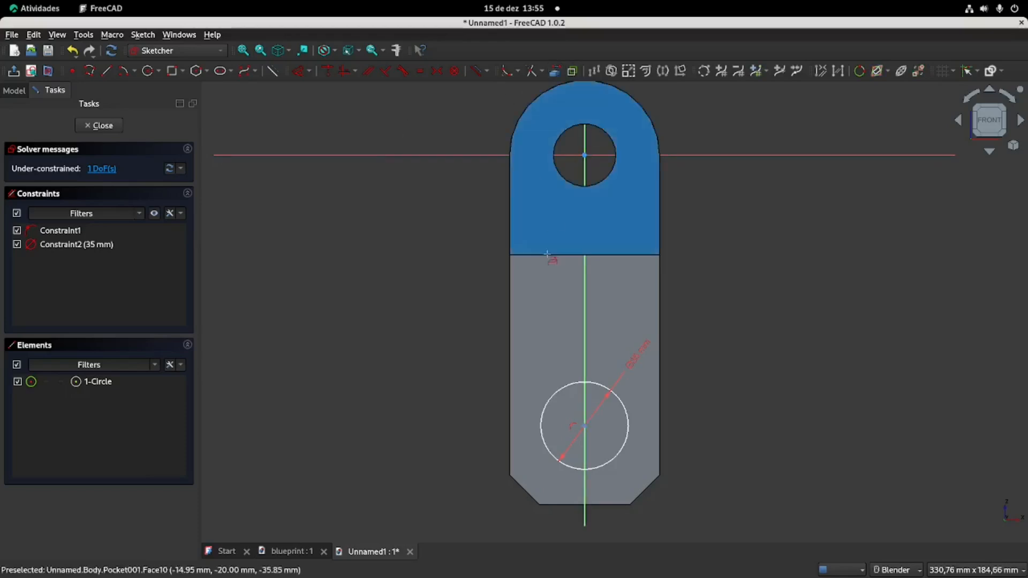
{"action": "left_click", "coordinate": [546, 255]}
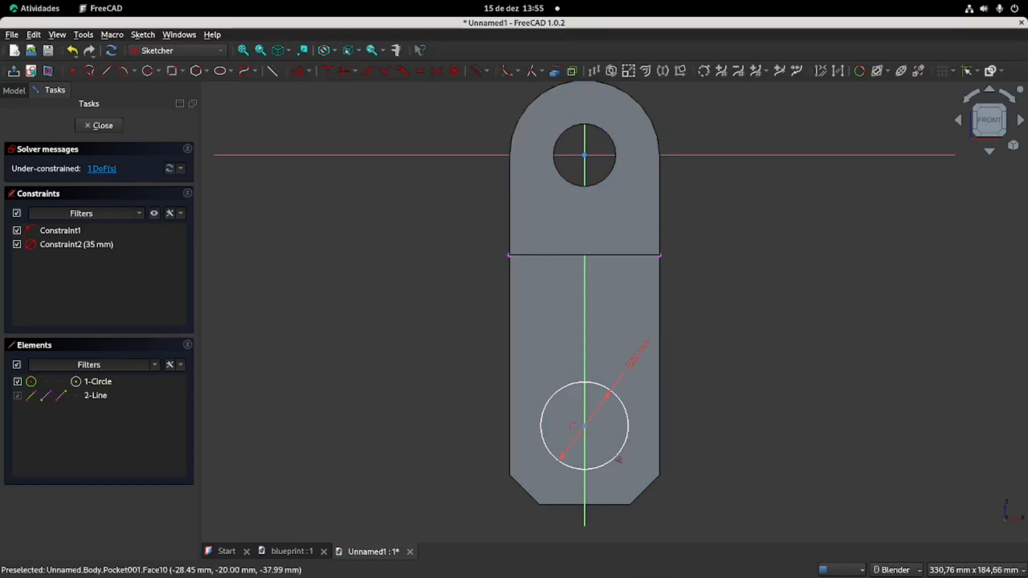
Constrain the vertical distance between the circle's centre and the projected edge's endpoint to 75 mm
{"action": "left_click", "coordinate": [584, 426]}
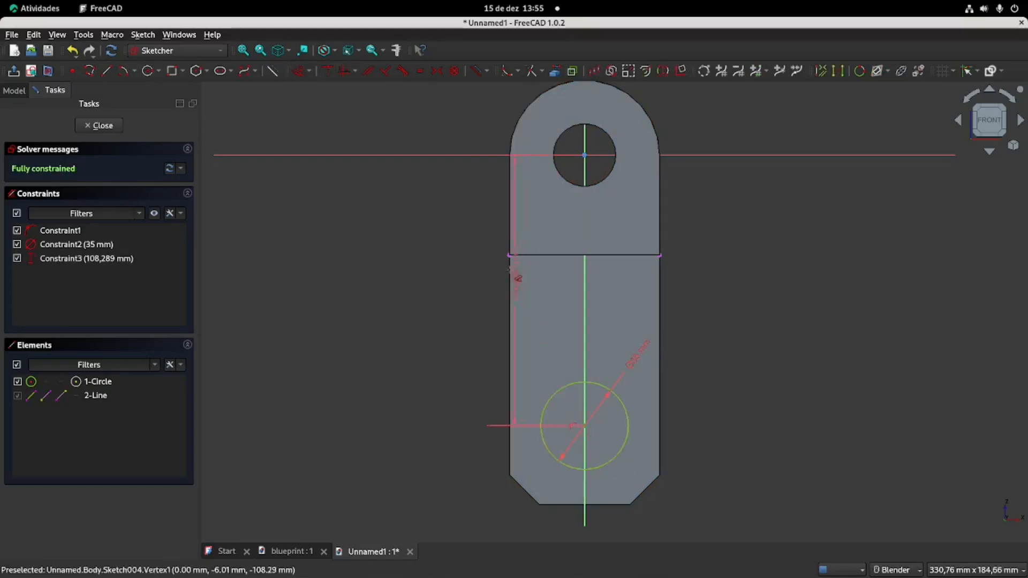
{"action": "left_click", "coordinate": [510, 255]}
{"action": "left_click", "coordinate": [488, 316]}
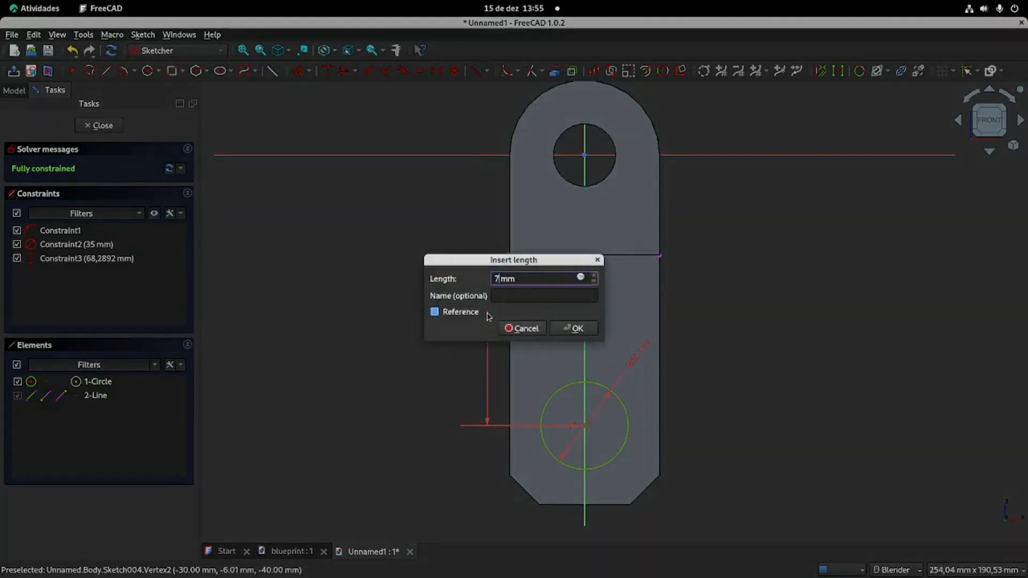
{"action": "type", "text": "75"}
{"action": "key", "text": "Return"}
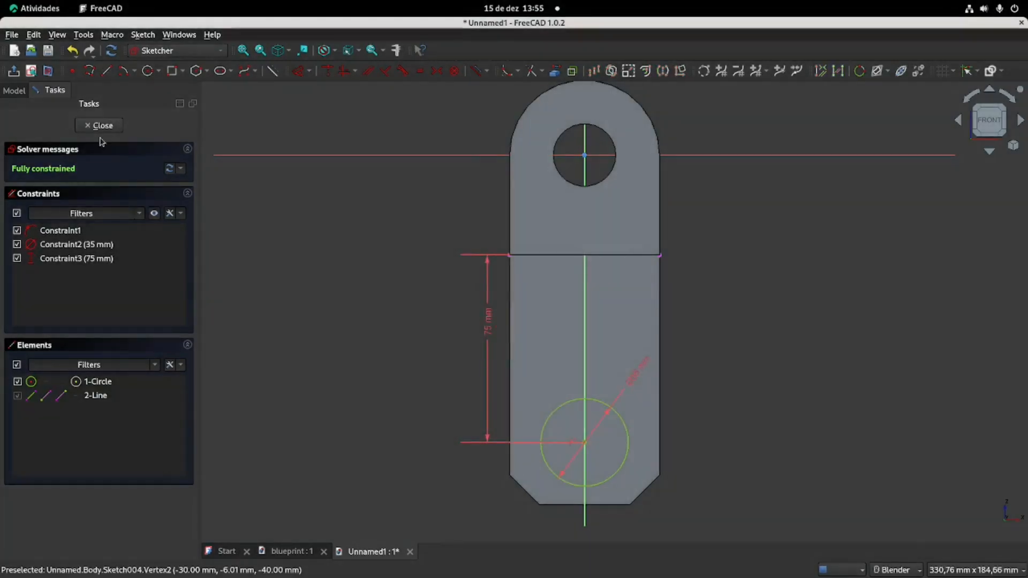
Finish the sketch, check the counterbore depth in the blueprint, and pocket the circle 6 mm deep
{"action": "left_click", "coordinate": [13, 71]}
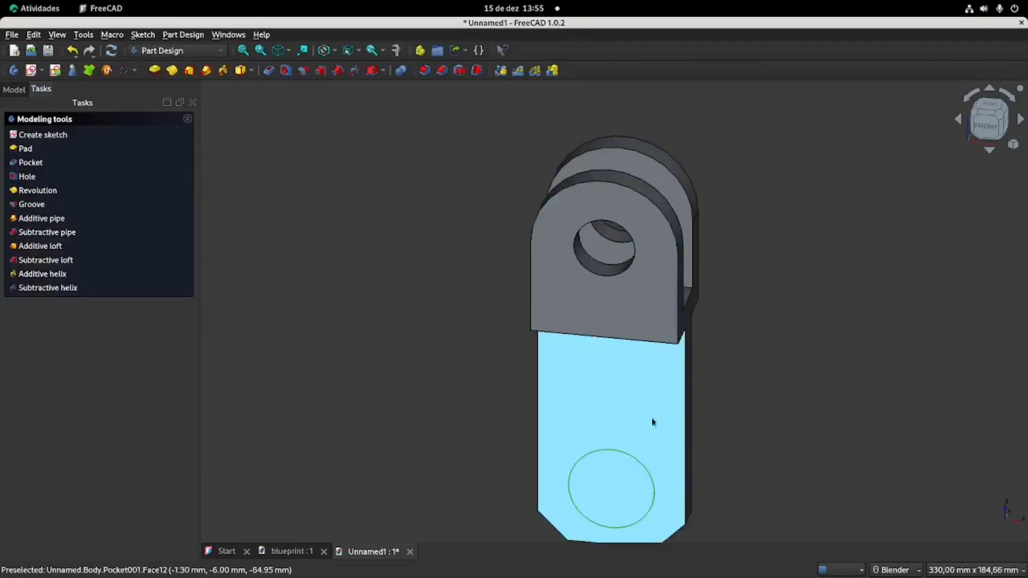
{"action": "left_click", "coordinate": [289, 552]}
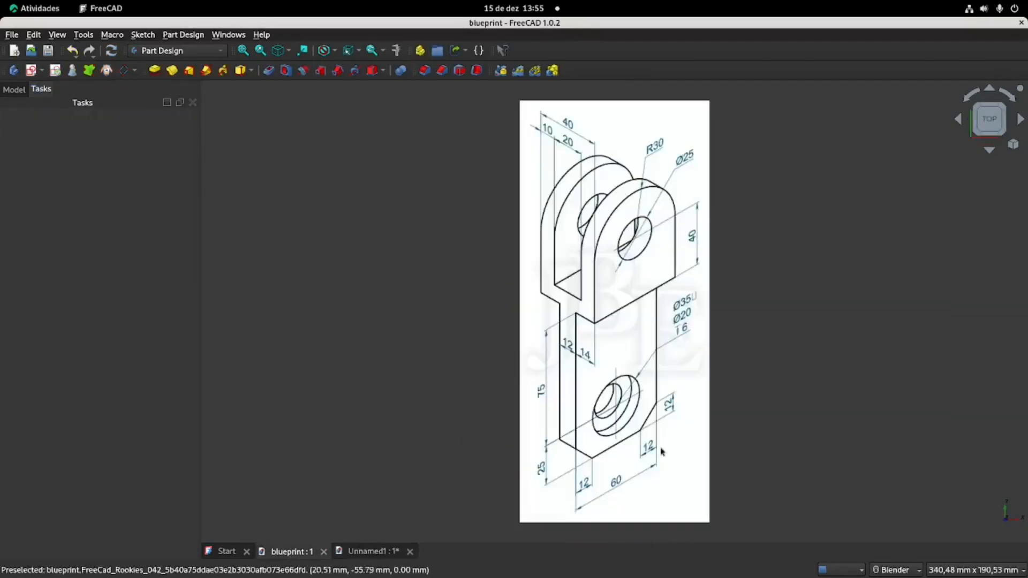
{"action": "left_click", "coordinate": [370, 552]}
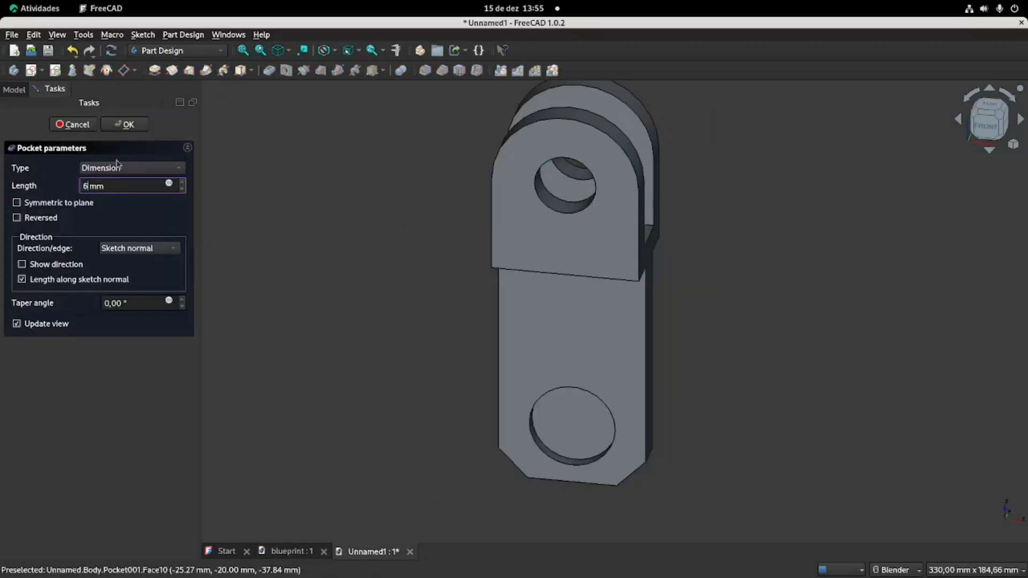
{"action": "left_click", "coordinate": [129, 125]}
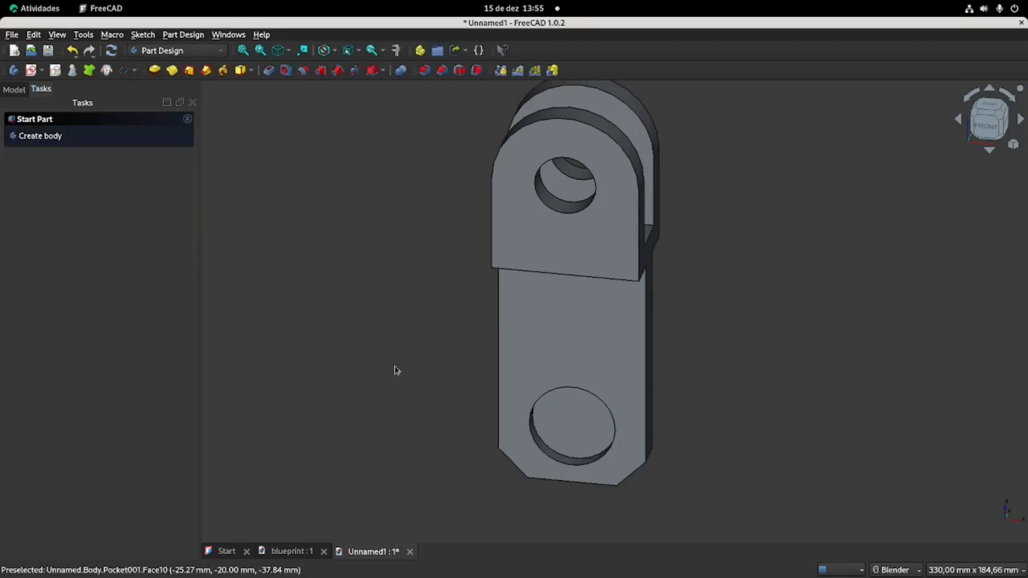
Start a sketch on the counterbore's floor and project the counterbore's circular edge as external geometry
{"action": "left_click", "coordinate": [582, 419]}
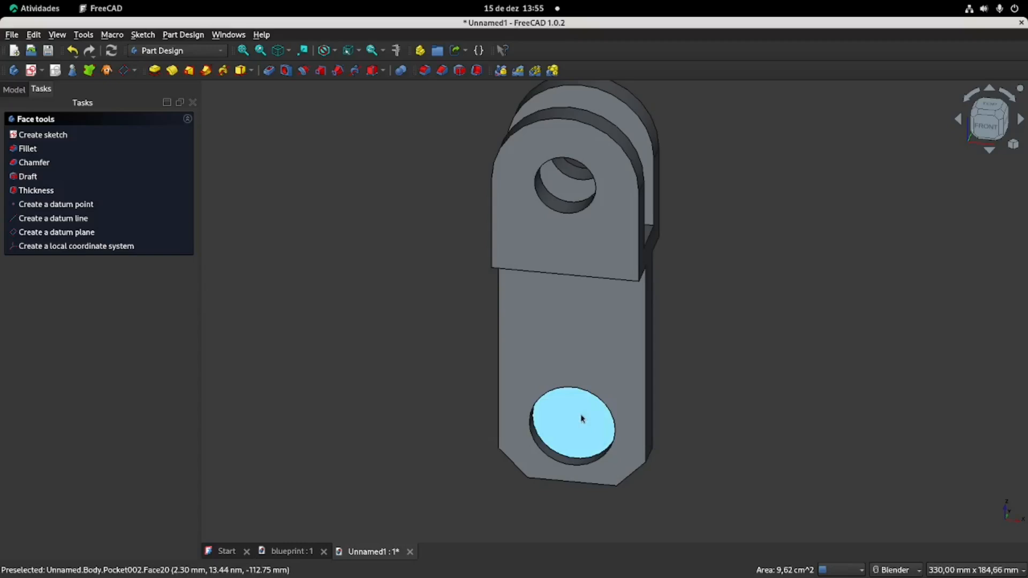
{"action": "left_click", "coordinate": [30, 73]}
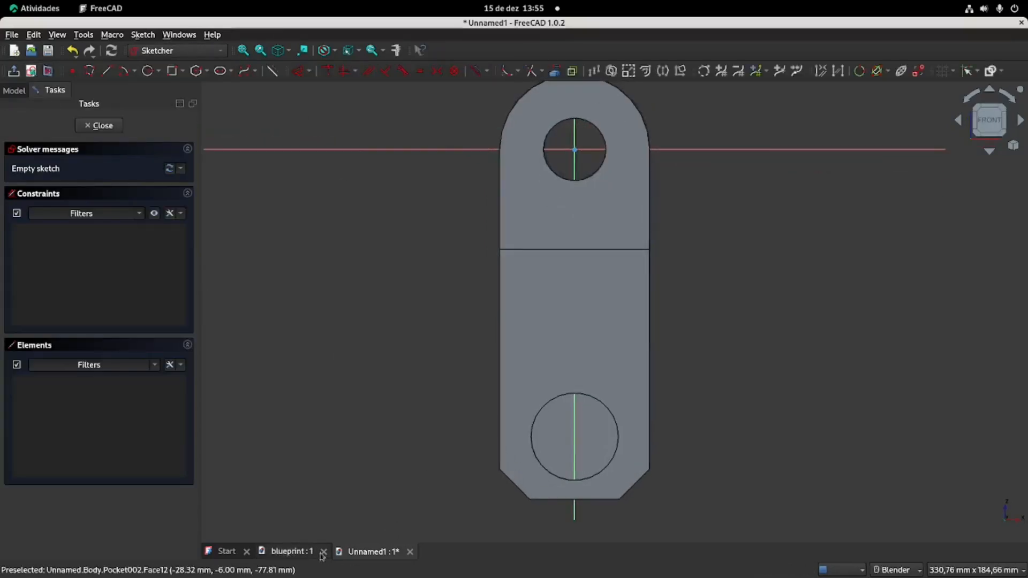
{"action": "left_click", "coordinate": [555, 70]}
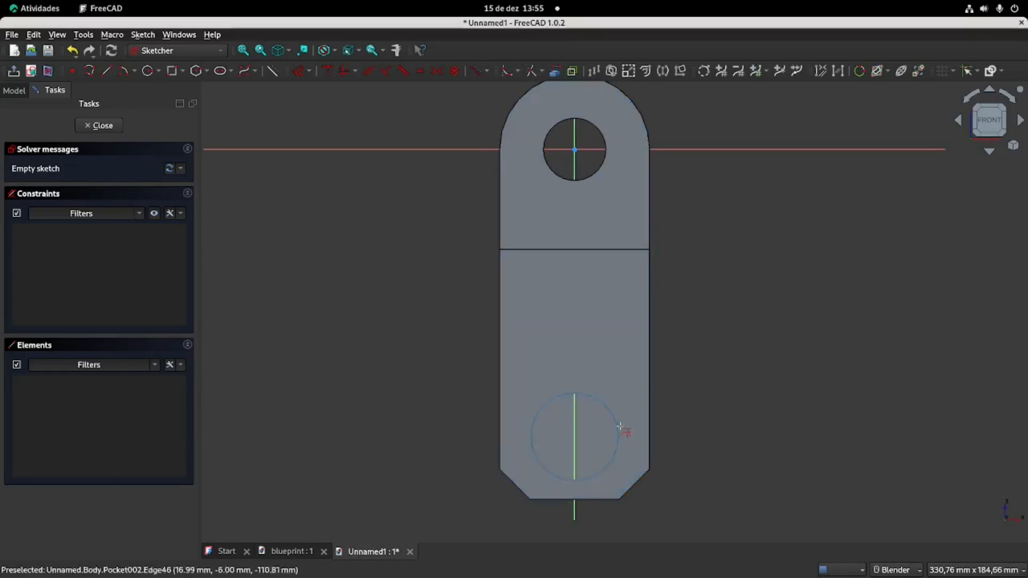
{"action": "left_click", "coordinate": [618, 431]}
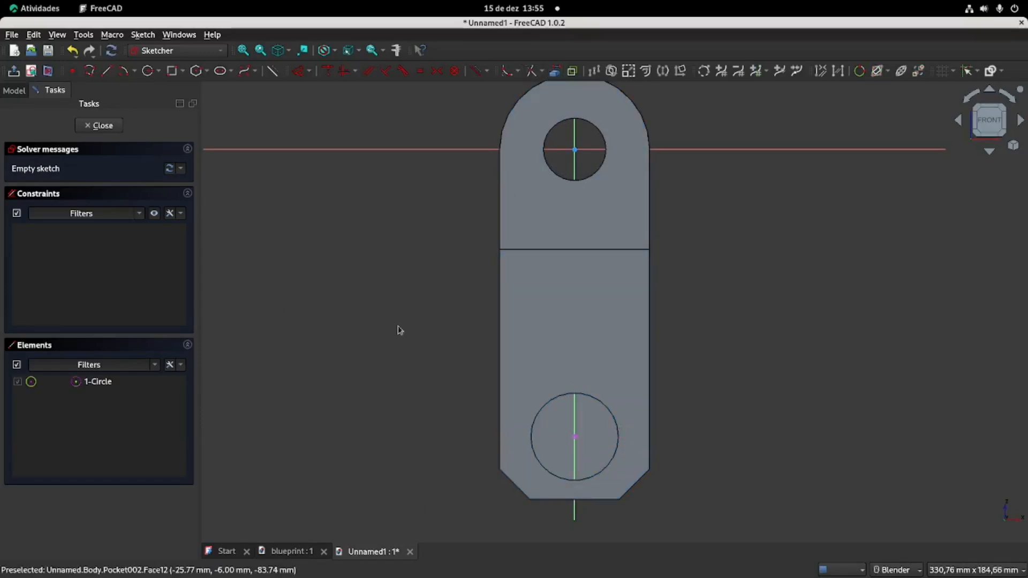
Look up the hole diameter in the blueprint and draw a 20 mm diameter circle at the counterbore's centre
{"action": "left_click", "coordinate": [291, 551]}
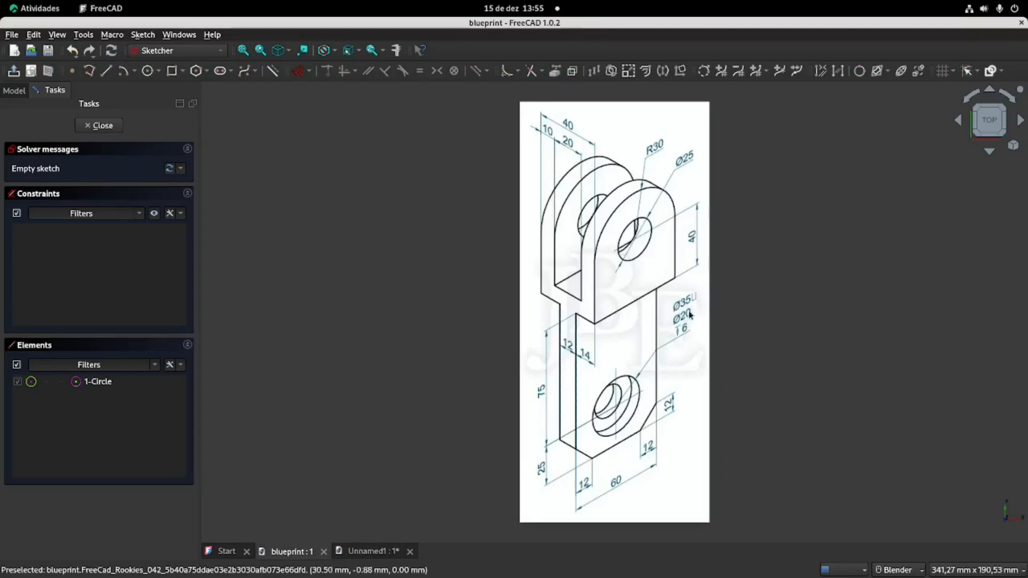
{"action": "left_click", "coordinate": [372, 551]}
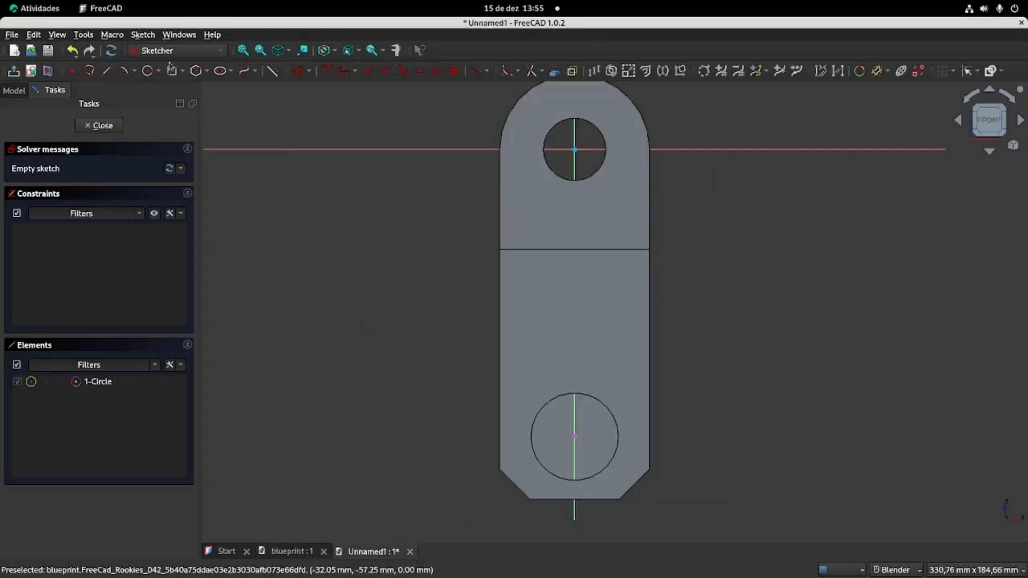
{"action": "left_click", "coordinate": [148, 70]}
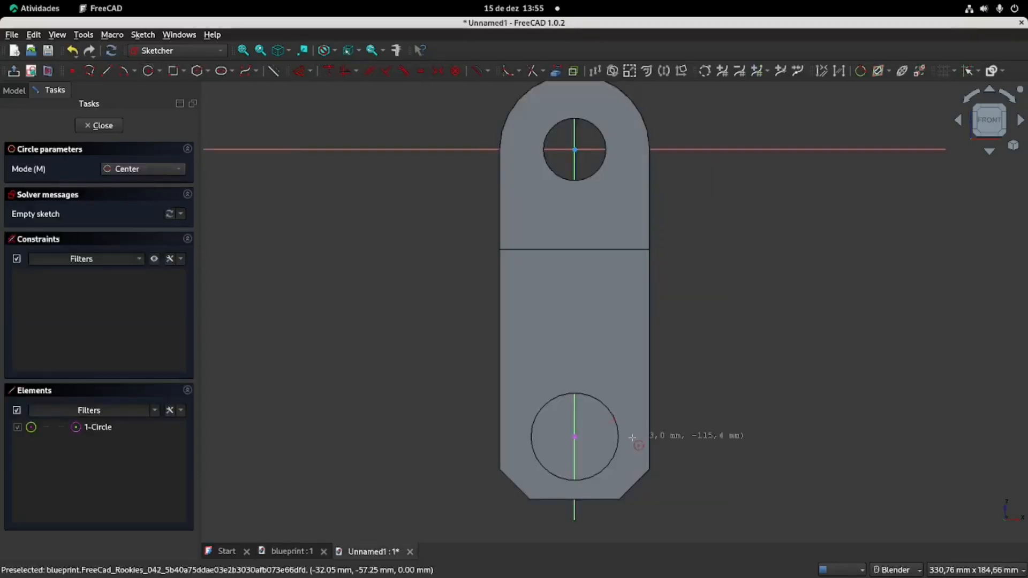
{"action": "left_click", "coordinate": [575, 437]}
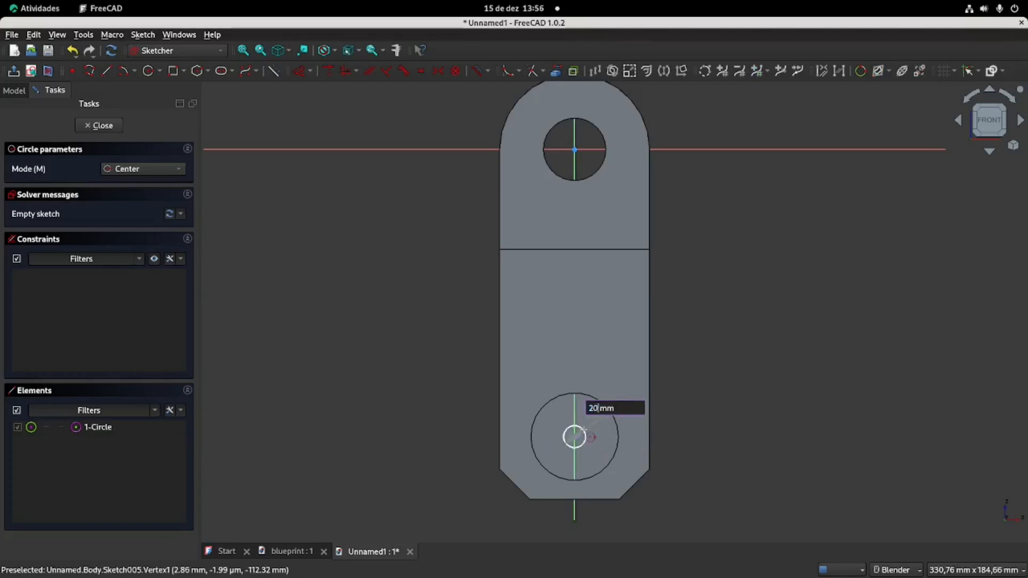
{"action": "type", "text": "20"}
{"action": "key", "text": "Return"}
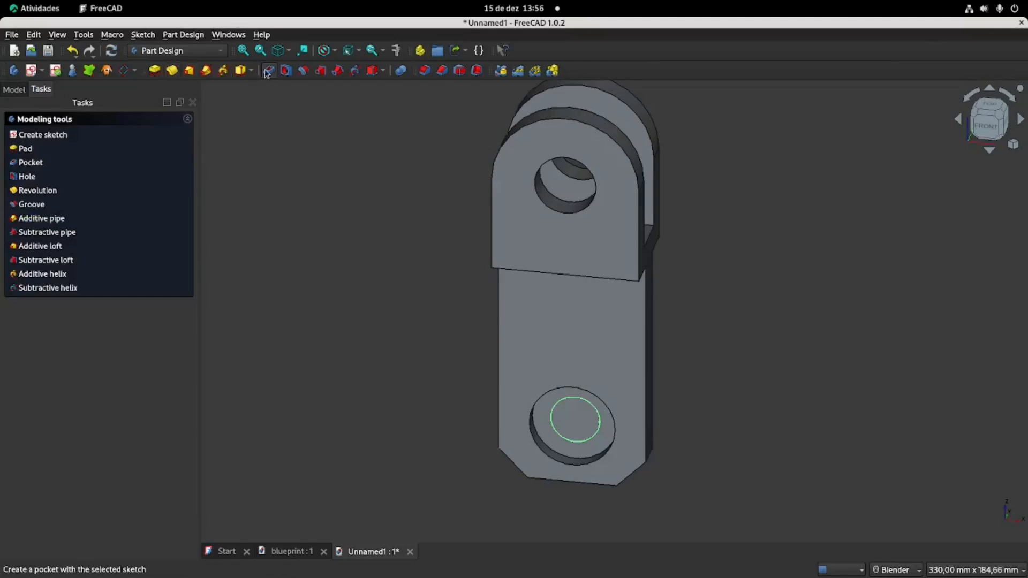
Pocket the 20 mm circle with the Through all type
{"action": "left_click", "coordinate": [269, 71]}
{"action": "left_click", "coordinate": [150, 170]}
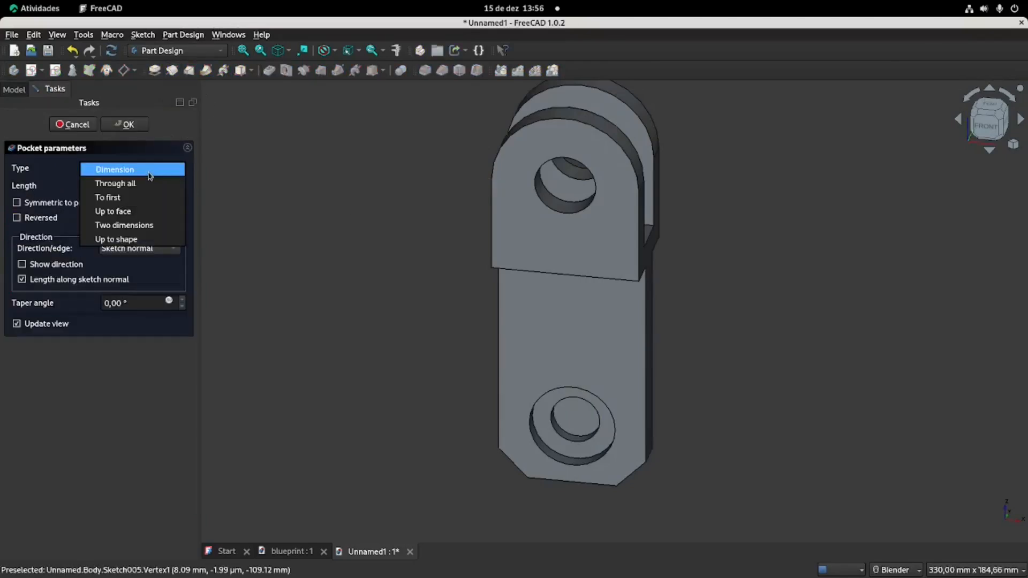
{"action": "left_click", "coordinate": [146, 184]}
{"action": "left_click", "coordinate": [129, 125]}
{"action": "middle_click_drag", "start_coordinate": [395, 248], "coordinate": [424, 243], "text": "shift"}
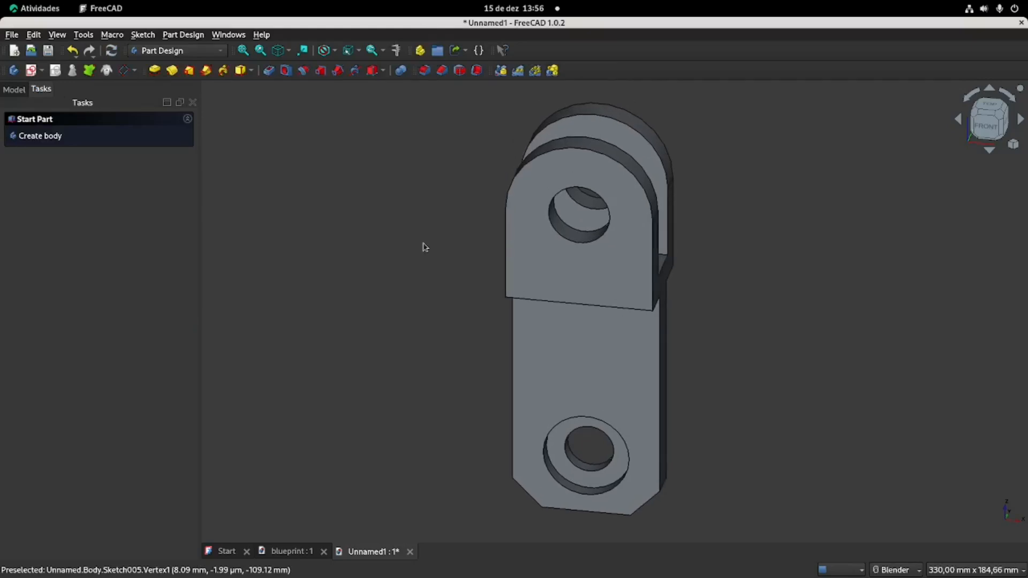
Save the document as FreeCAD_Rookies_042.FCStd in the CAD_3D folder, replacing the existing file
{"action": "key", "text": "ctrl+shift+s"}
{"action": "double_click", "coordinate": [498, 249]}
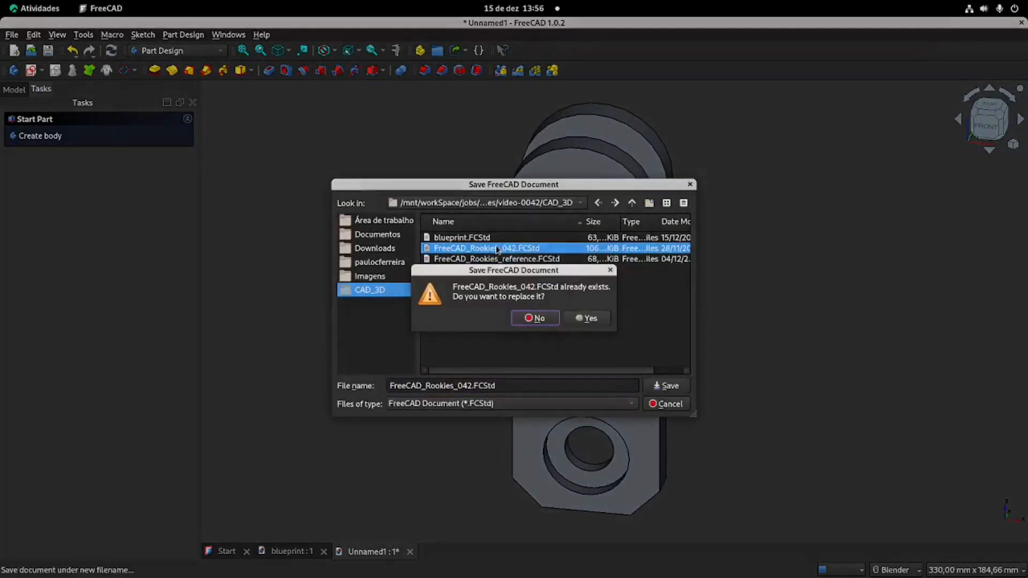
{"action": "left_click", "coordinate": [587, 318]}
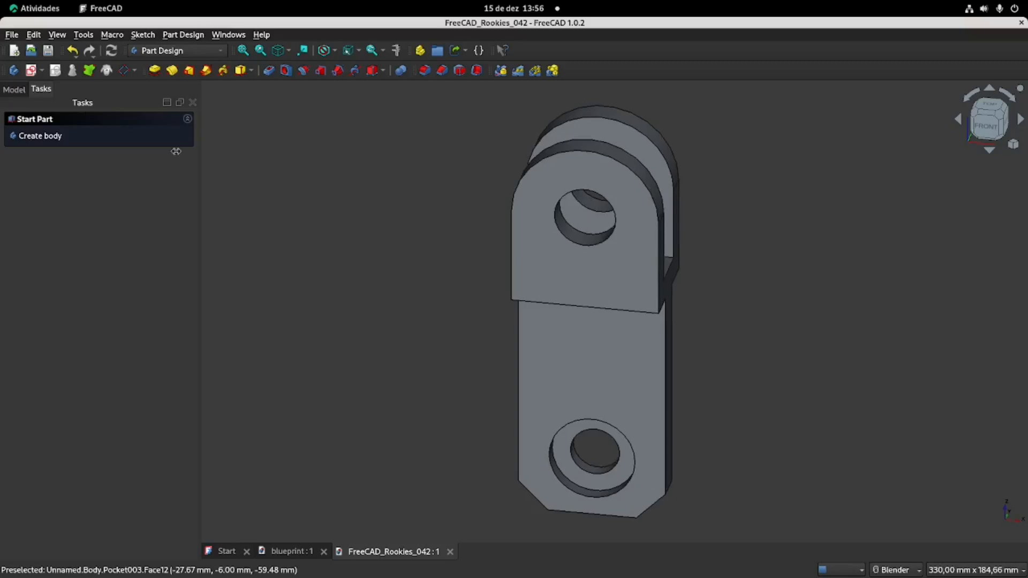
Set the body's transparency to 25 in its view properties
{"action": "left_click", "coordinate": [14, 90]}
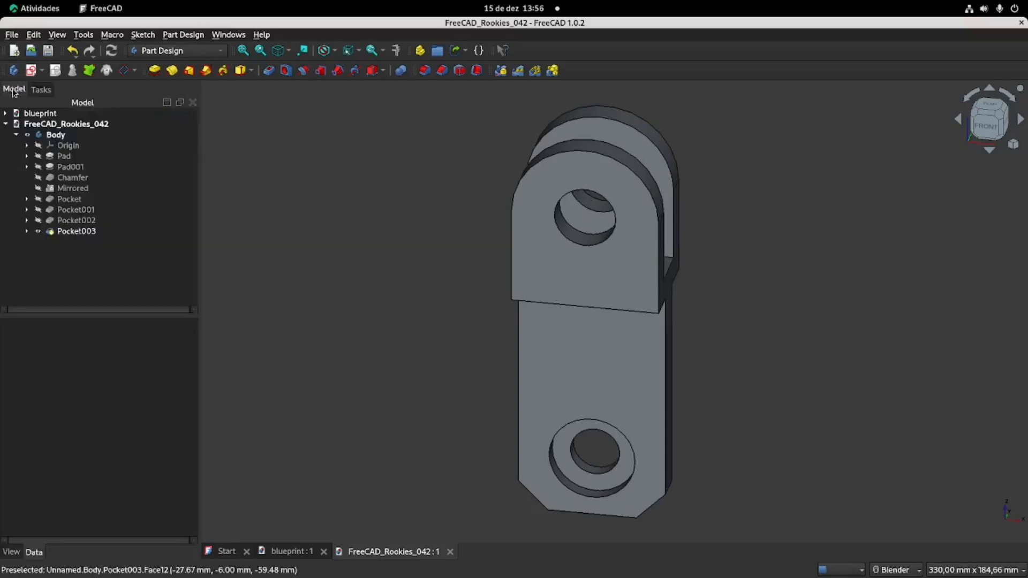
{"action": "left_click", "coordinate": [62, 136]}
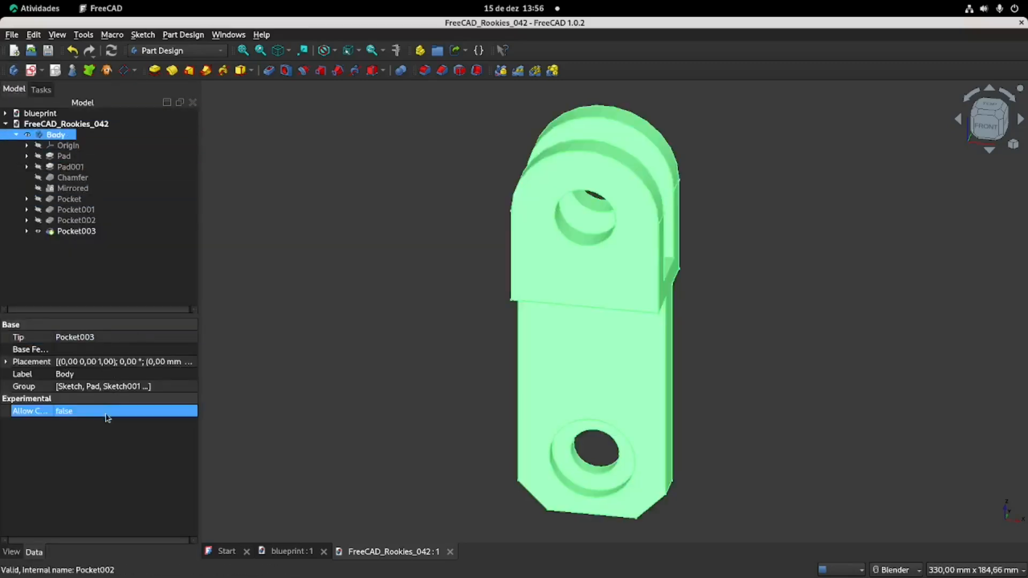
{"action": "left_click", "coordinate": [10, 552]}
{"action": "scroll", "coordinate": [98, 508], "scroll_direction": "down", "scroll_amount": 2}
{"action": "left_click", "coordinate": [82, 482]}
{"action": "left_click", "coordinate": [82, 482]}
{"action": "type", "text": "25"}
Change the body's shape appearance to light lavender (171, 171, 255) and show the part in isometric view
{"action": "left_click", "coordinate": [123, 468]}
{"action": "left_click", "coordinate": [138, 468]}
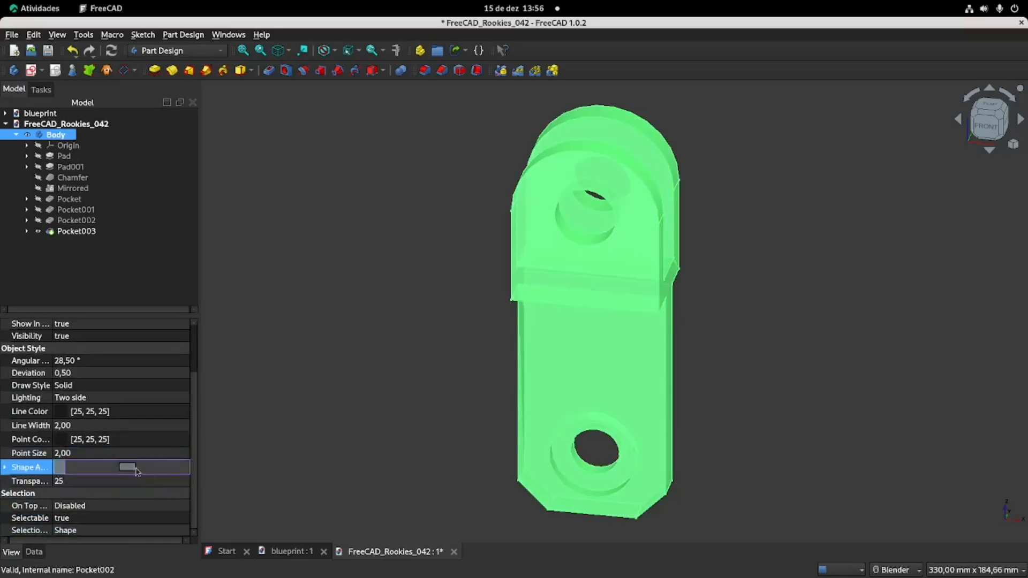
{"action": "left_click", "coordinate": [137, 471]}
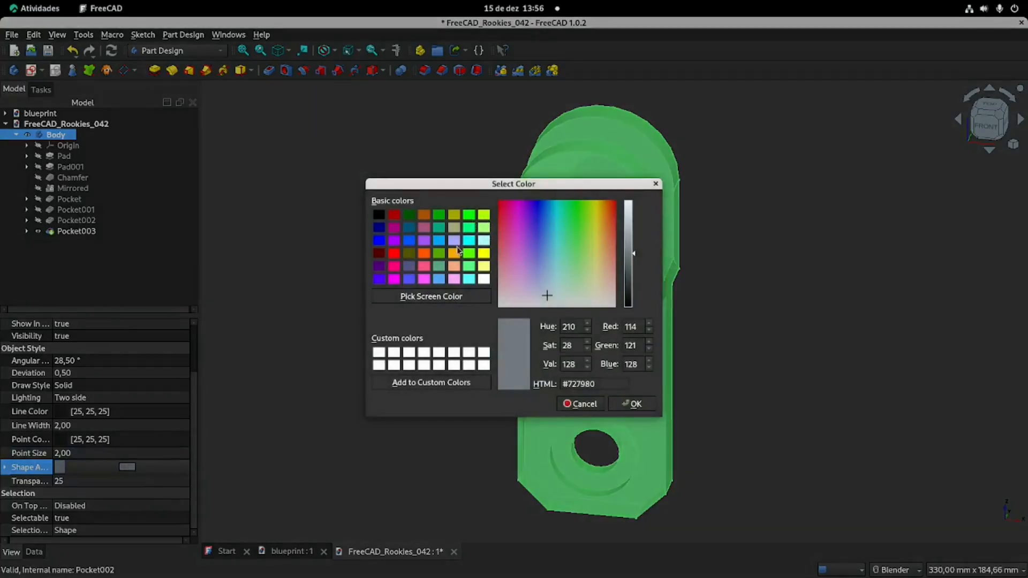
{"action": "left_click", "coordinate": [454, 241]}
{"action": "left_click", "coordinate": [634, 403]}
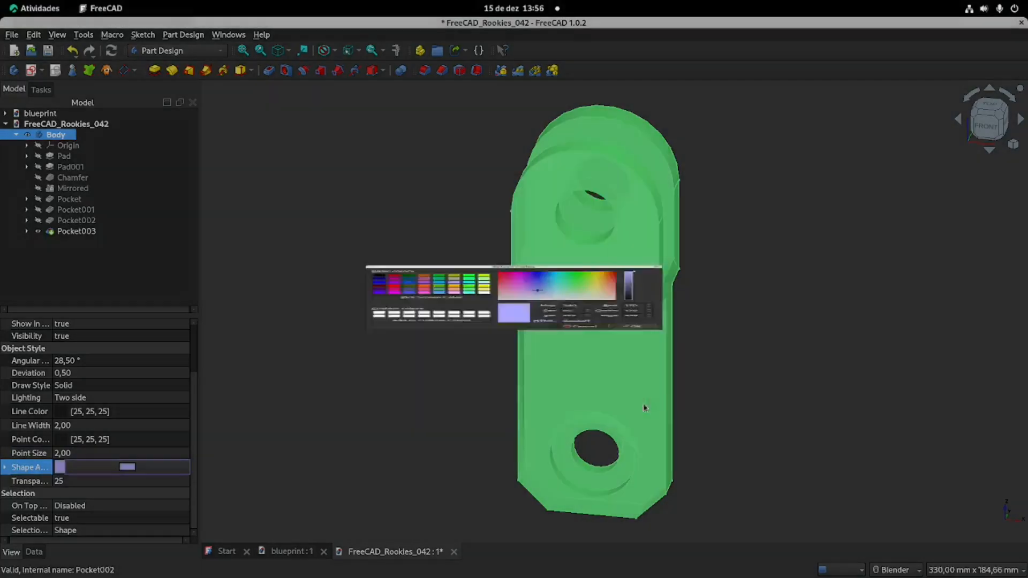
{"action": "left_click", "coordinate": [435, 339]}
{"action": "key", "text": "0"}
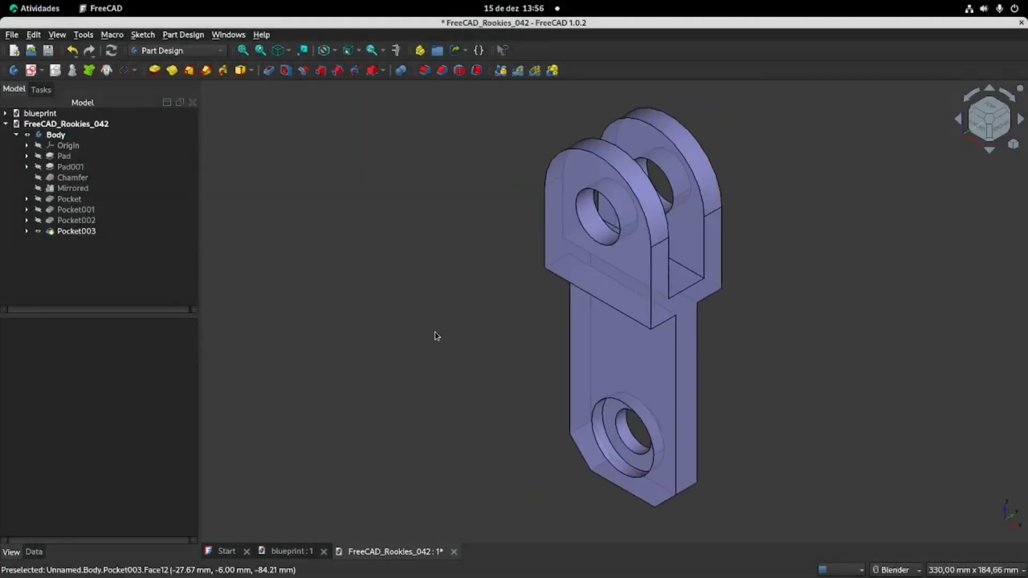
Export the body in Alias Mesh format as FreeCAD_Rookies_042-Body.obj
{"action": "left_click", "coordinate": [56, 135]}
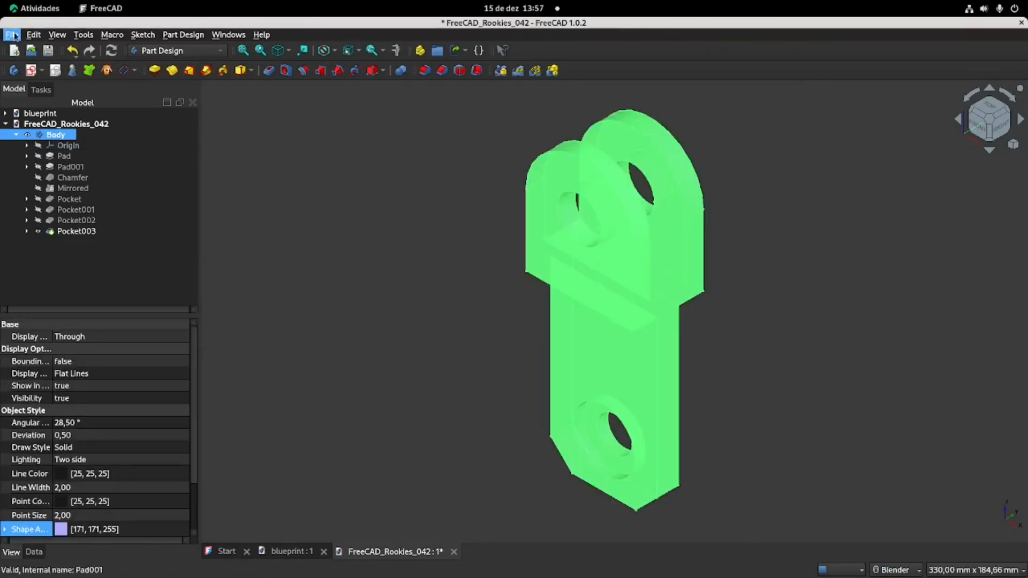
{"action": "left_click", "coordinate": [13, 35]}
{"action": "left_click", "coordinate": [21, 208]}
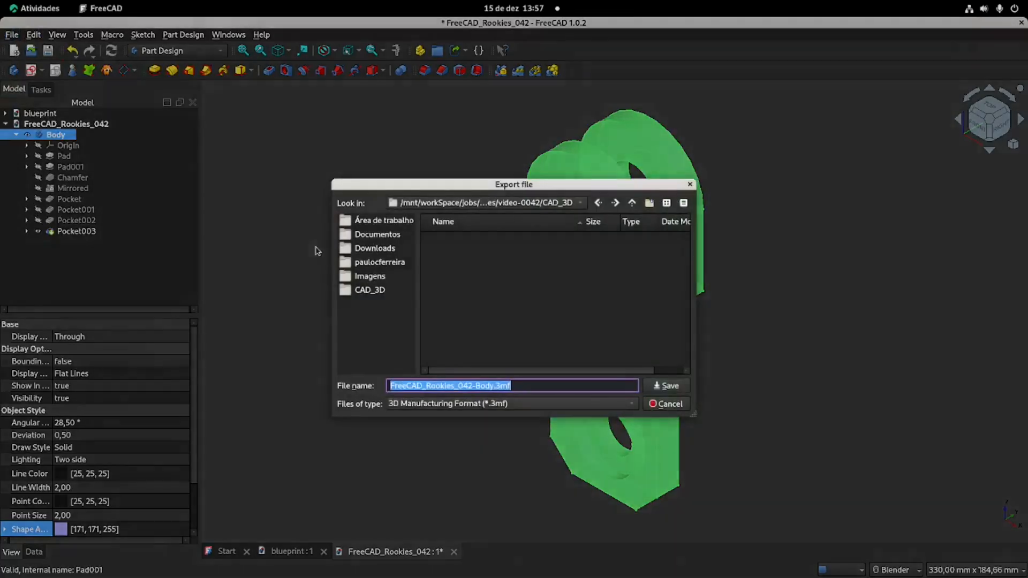
{"action": "left_click", "coordinate": [528, 404]}
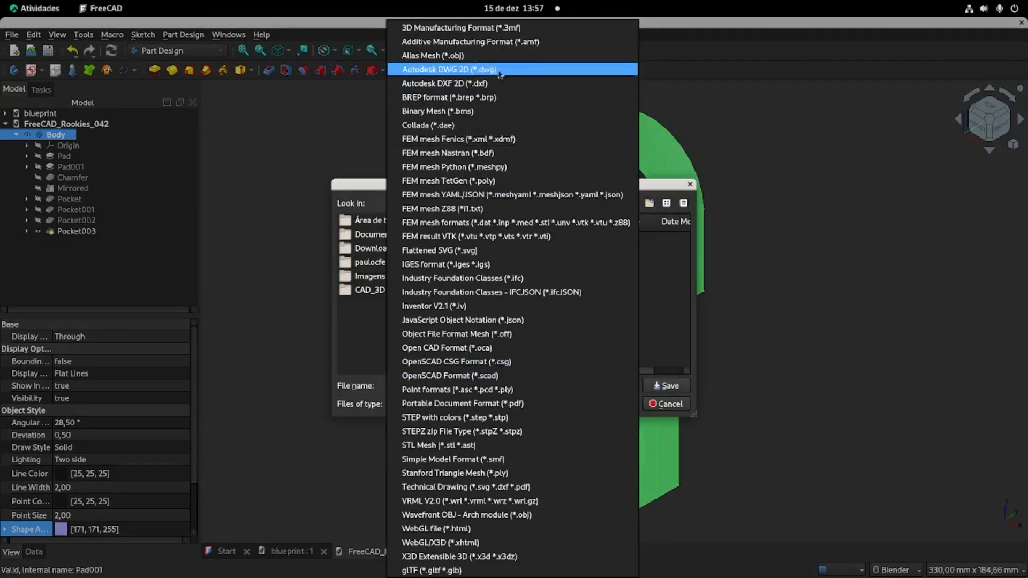
{"action": "left_click", "coordinate": [474, 56]}
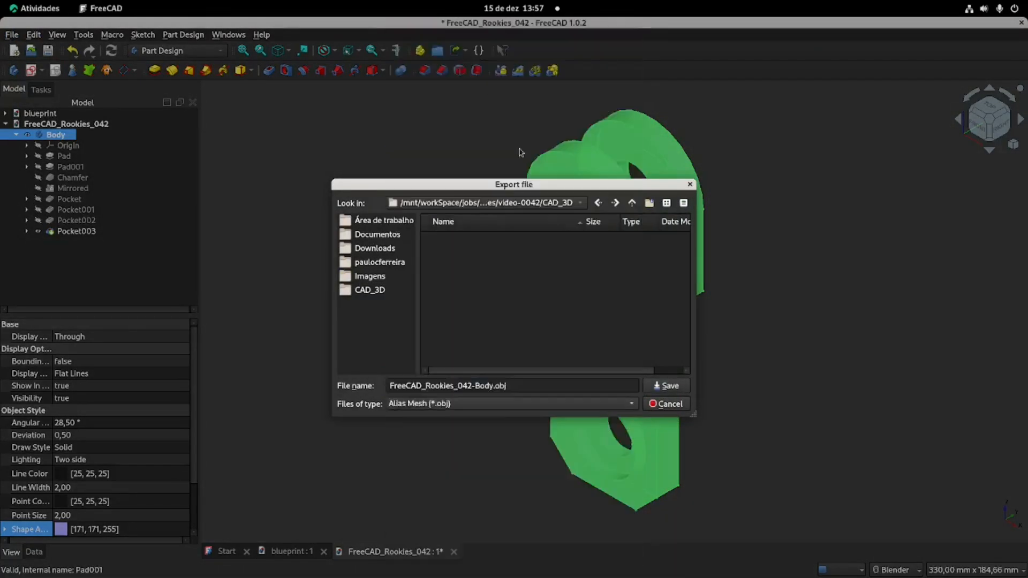
{"action": "left_click", "coordinate": [675, 390]}
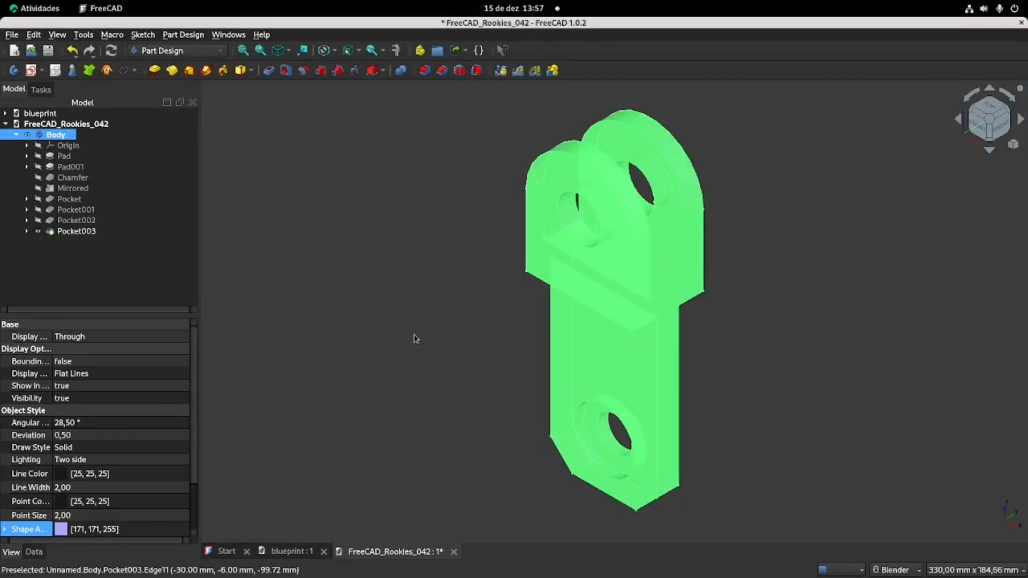
Export the body in Collada (.dae) format to the CAD_3D folder
{"action": "key", "text": "ctrl+e"}
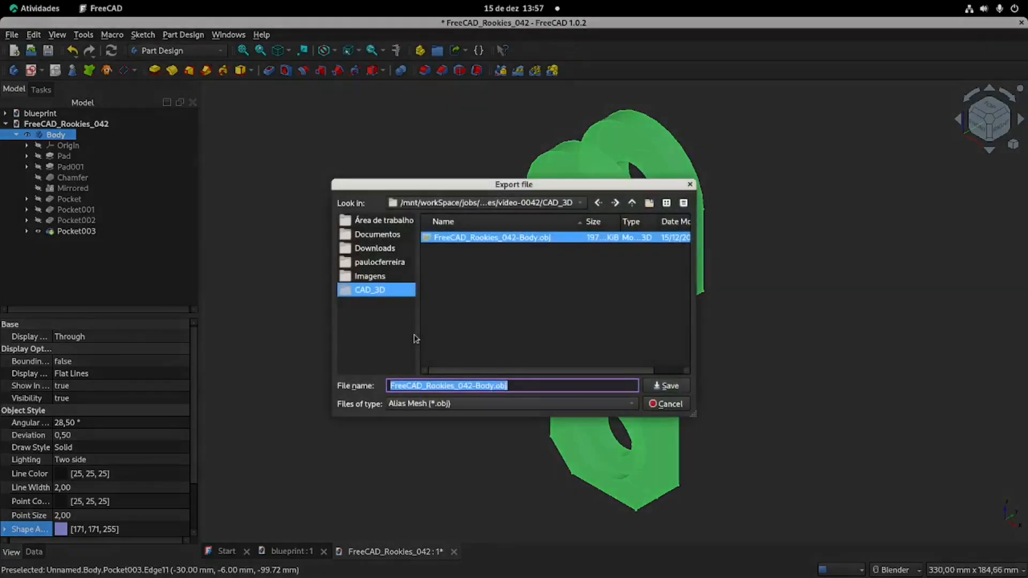
{"action": "left_click", "coordinate": [536, 404]}
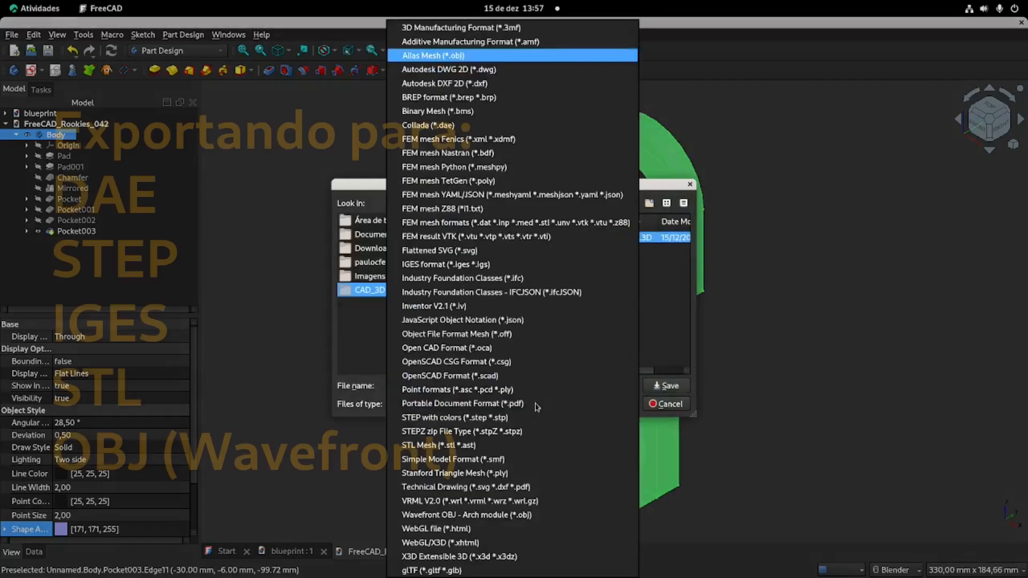
{"action": "left_click", "coordinate": [482, 125]}
{"action": "left_click", "coordinate": [677, 389]}
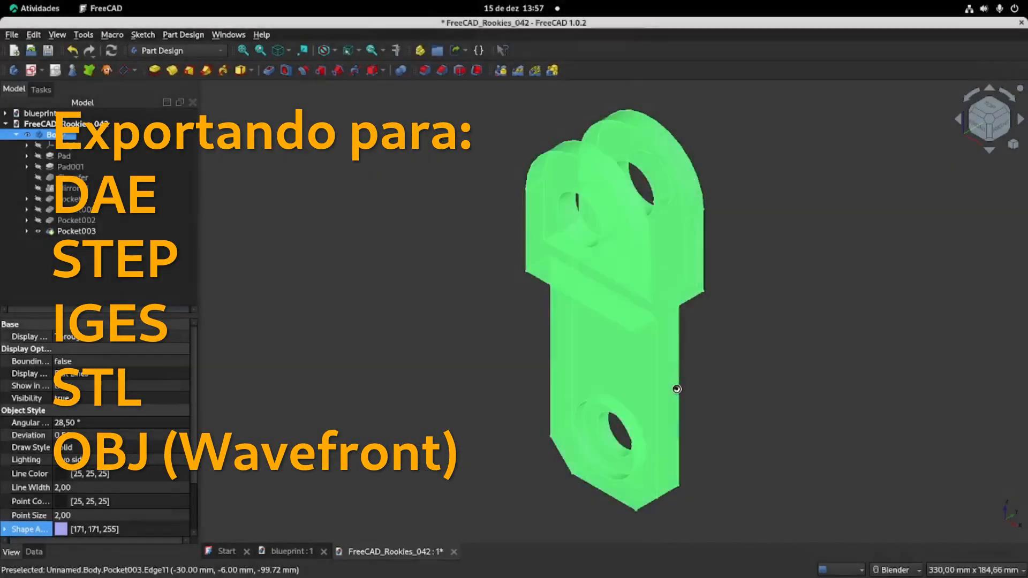
Export the body in IGES format to the CAD_3D folder
{"action": "key", "text": "ctrl+e"}
{"action": "left_click", "coordinate": [488, 405]}
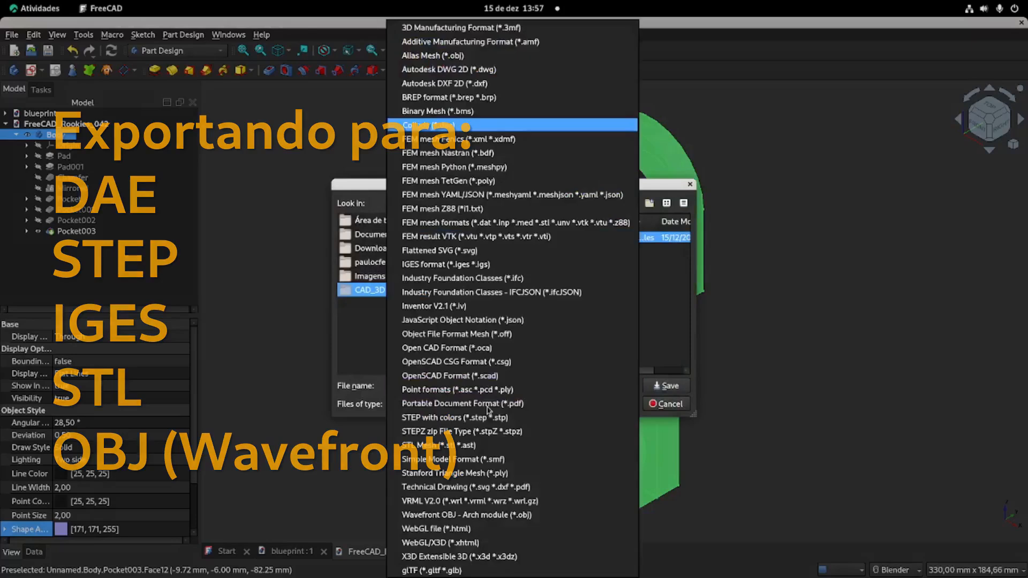
{"action": "left_click", "coordinate": [490, 266]}
{"action": "left_click", "coordinate": [677, 386]}
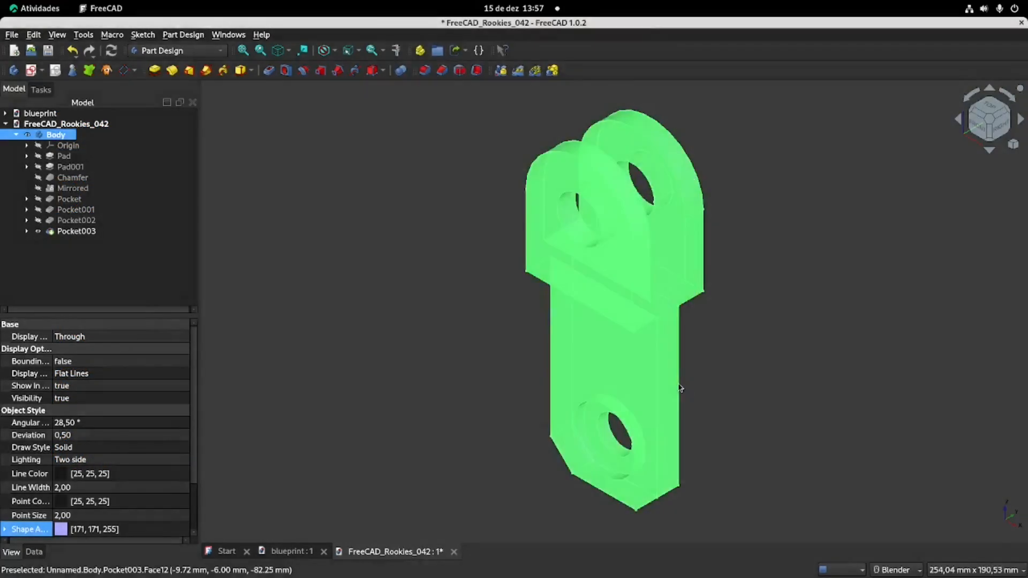
Export the body in the STEP with colors format, accepting the export options
{"action": "key", "text": "ctrl+e"}
{"action": "left_click", "coordinate": [512, 403]}
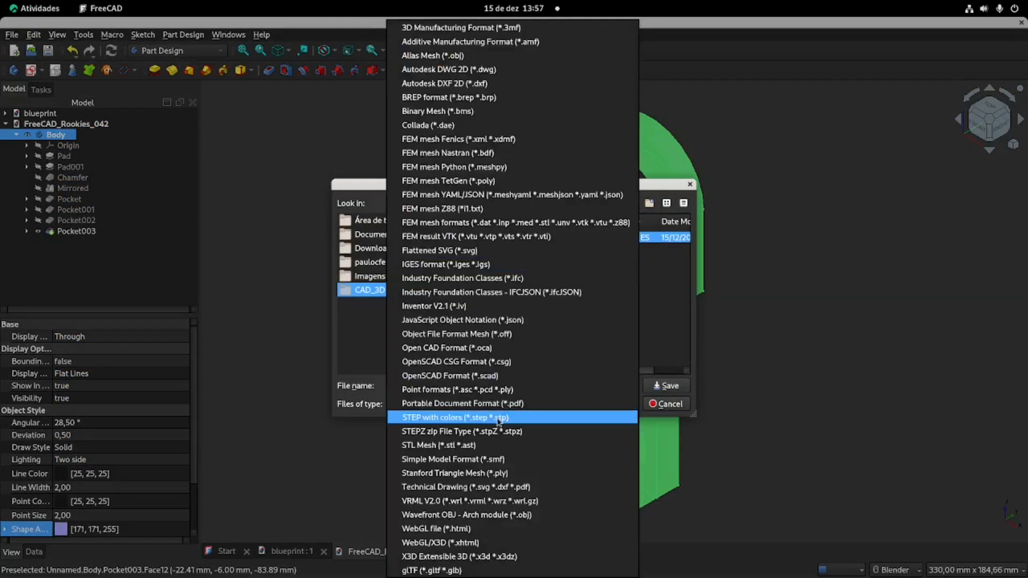
{"action": "left_click", "coordinate": [511, 418]}
{"action": "left_click", "coordinate": [667, 386]}
{"action": "left_click", "coordinate": [630, 368]}
Export the body as an STL mesh to the CAD_3D folder
{"action": "key", "text": "ctrl+e"}
{"action": "left_click", "coordinate": [511, 403]}
{"action": "left_click", "coordinate": [511, 444]}
{"action": "left_click", "coordinate": [678, 387]}
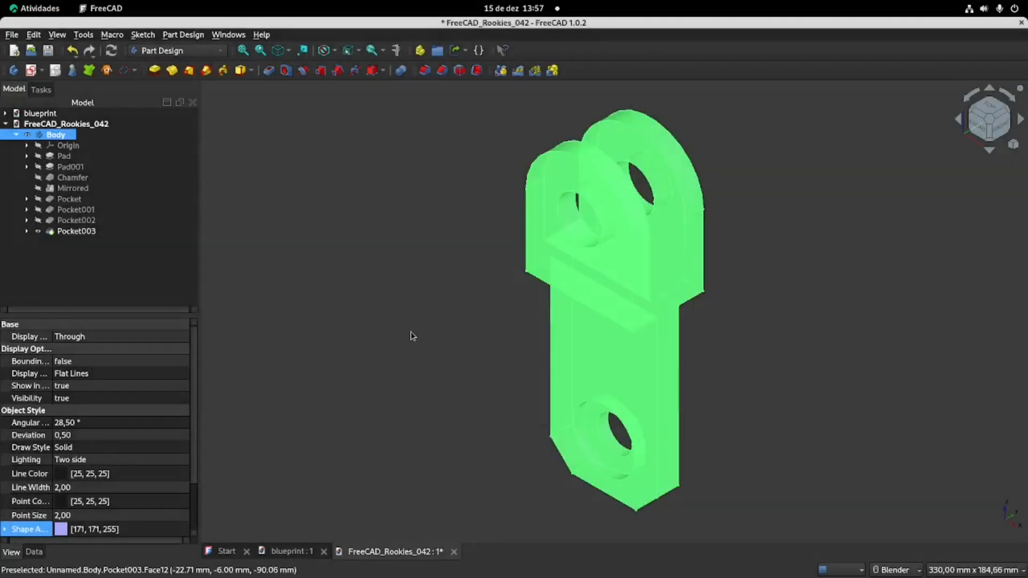
Begin another export of the body and bring up the available file formats
{"action": "key", "text": "ctrl+e"}
{"action": "left_click", "coordinate": [511, 403]}
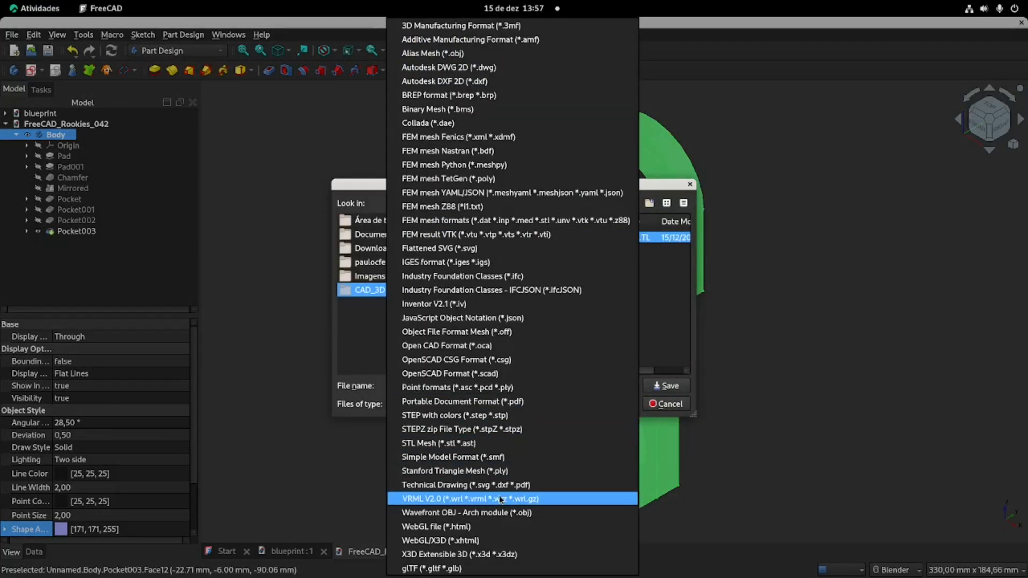